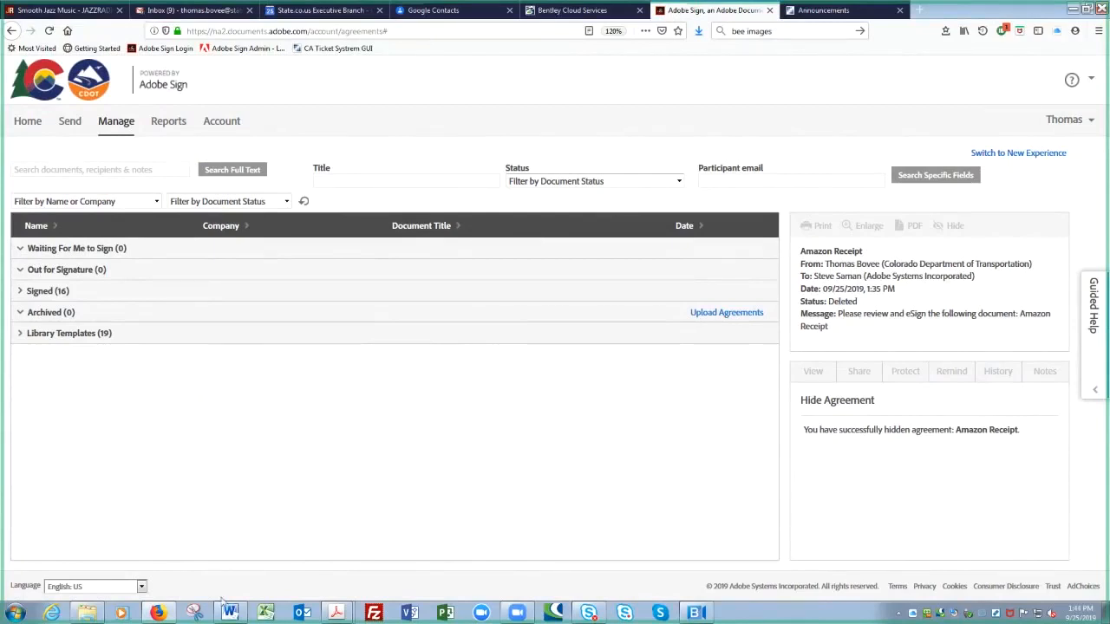
# Step: Start a new agreement on the Send page with a recipient group as recipient 1
pyautogui.click(69, 121)
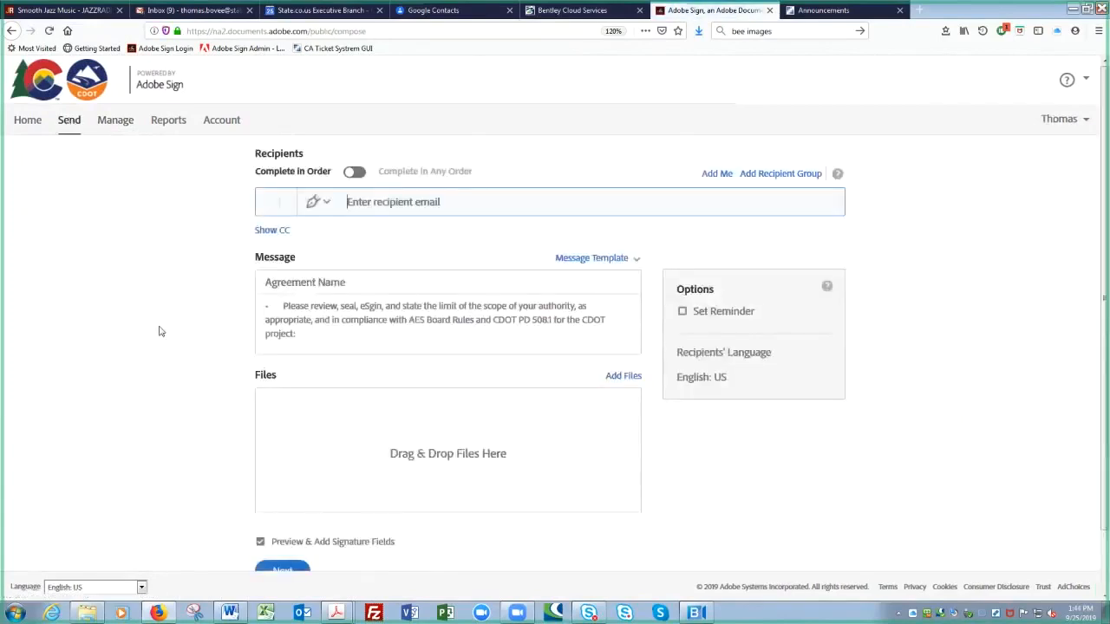
pyautogui.click(549, 206)
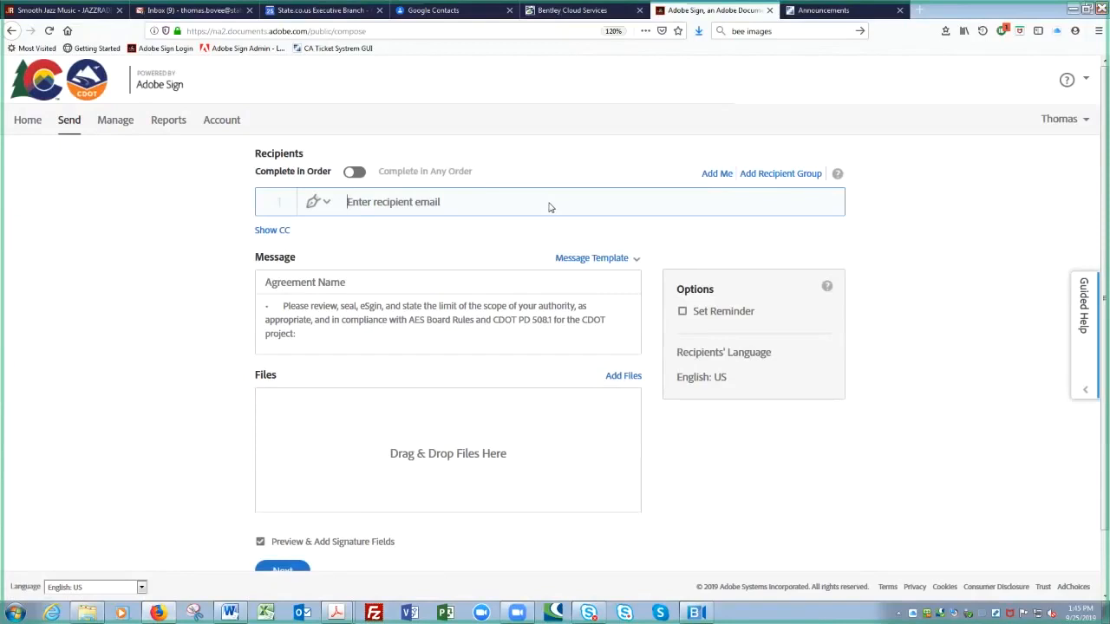
pyautogui.click(548, 207)
pyautogui.click(779, 176)
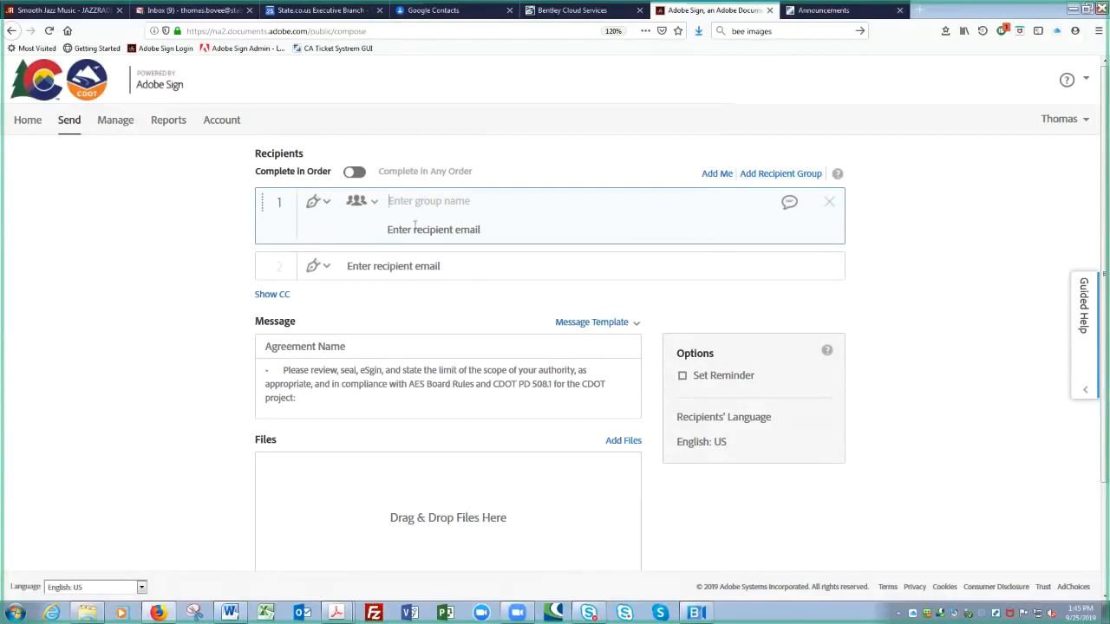
# Step: Name the first recipient group ABC, keeping an ordinary recipient slot below it
pyautogui.click(501, 222)
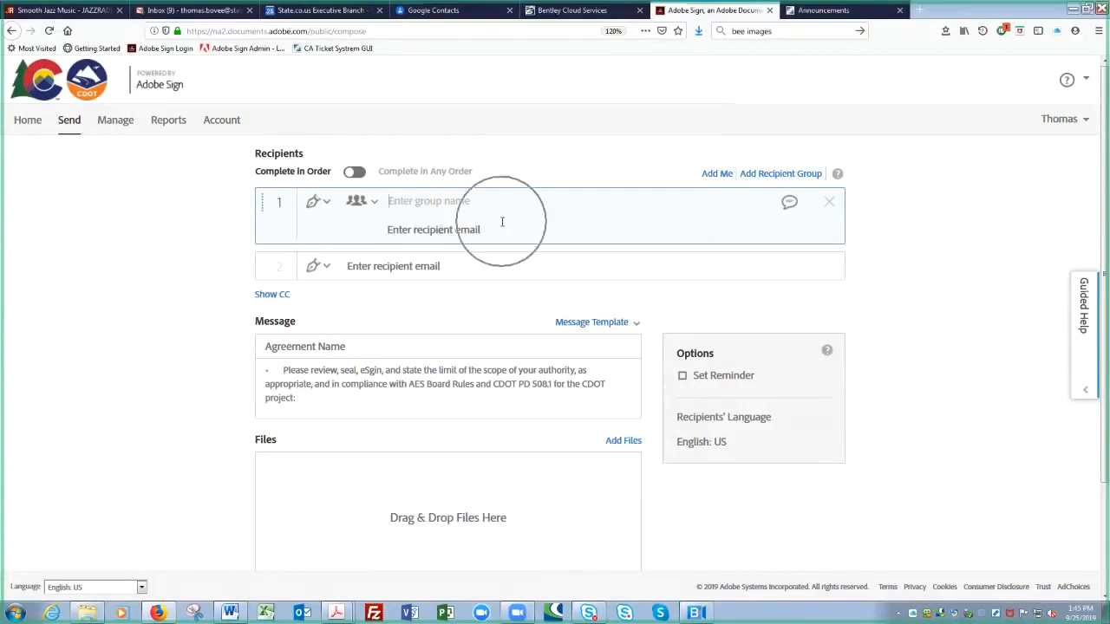
pyautogui.click(486, 267)
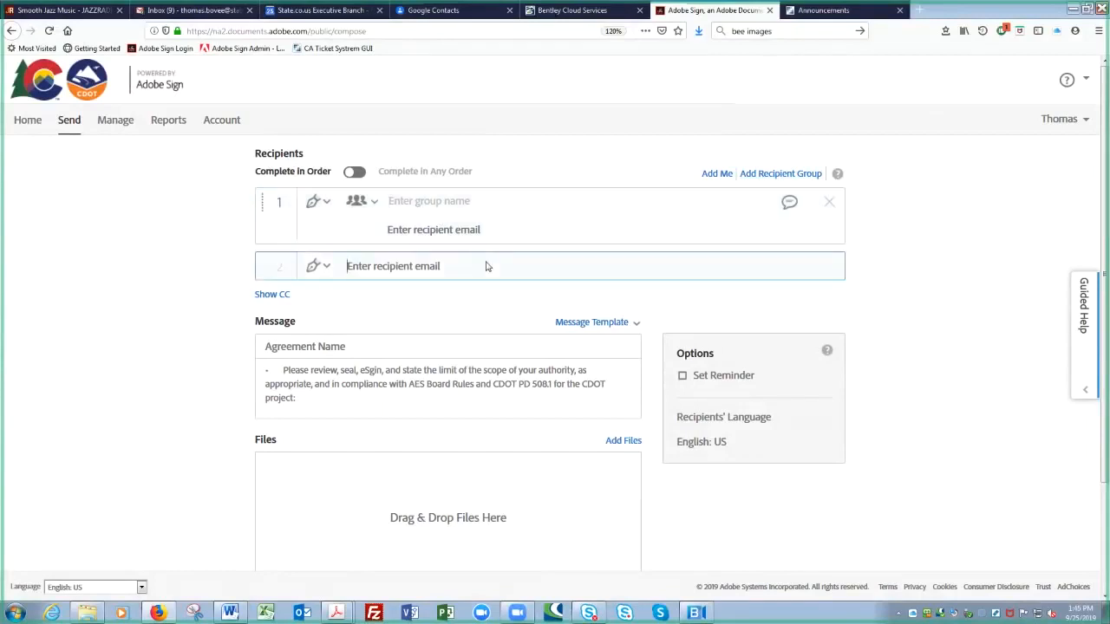
pyautogui.click(497, 208)
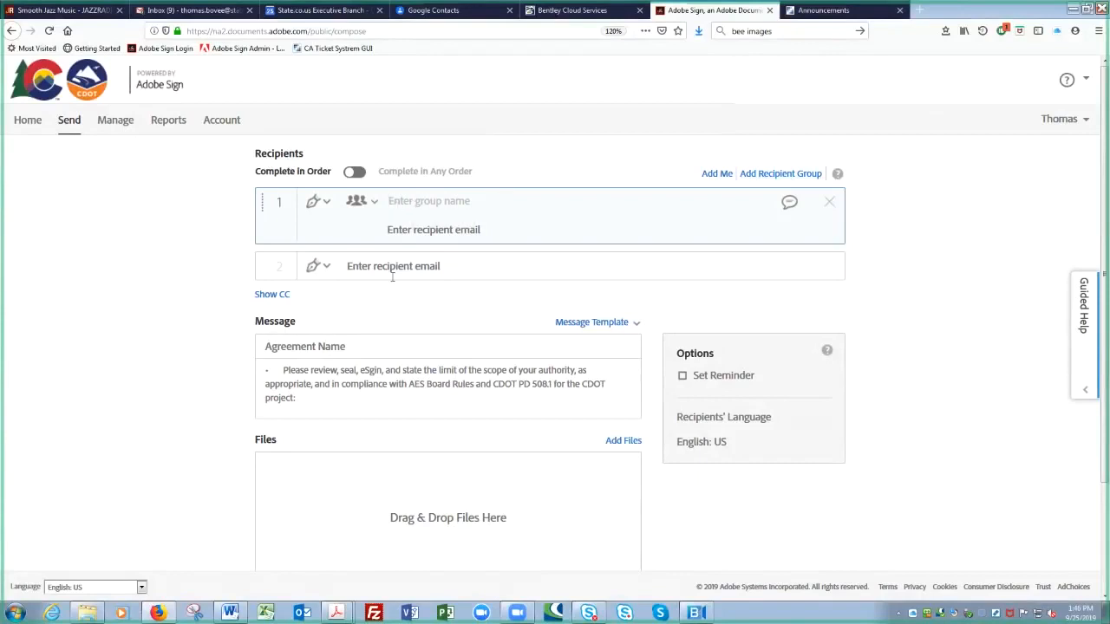
pyautogui.write('ABC')
pyautogui.click(417, 232)
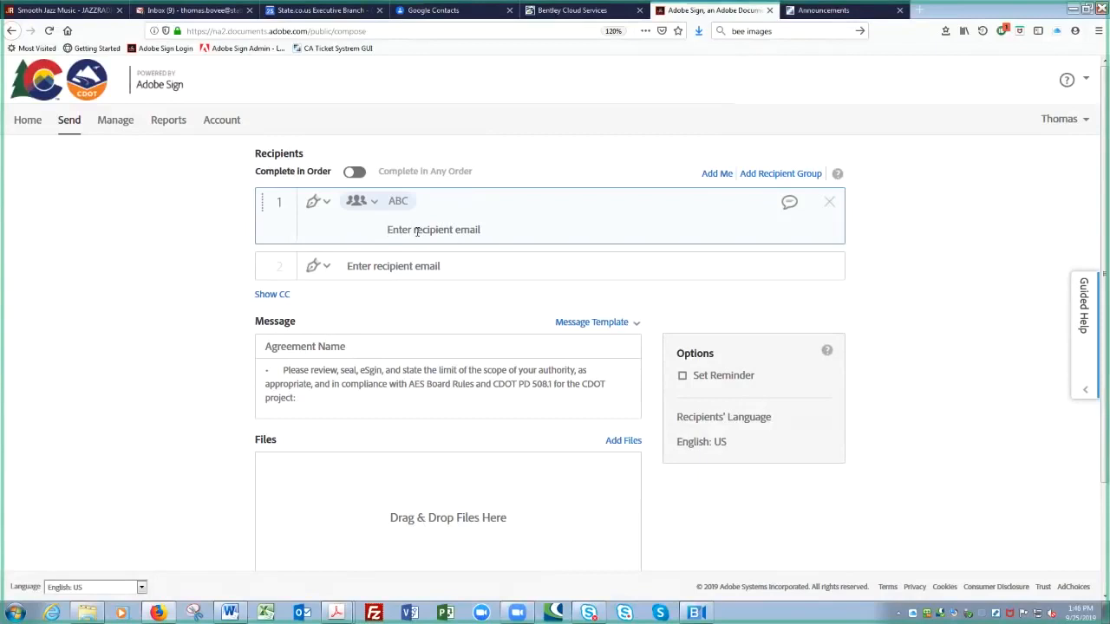
# Step: Add yourself (Myself) to the ABC group by typing your name and picking the first suggestion
pyautogui.write('T')
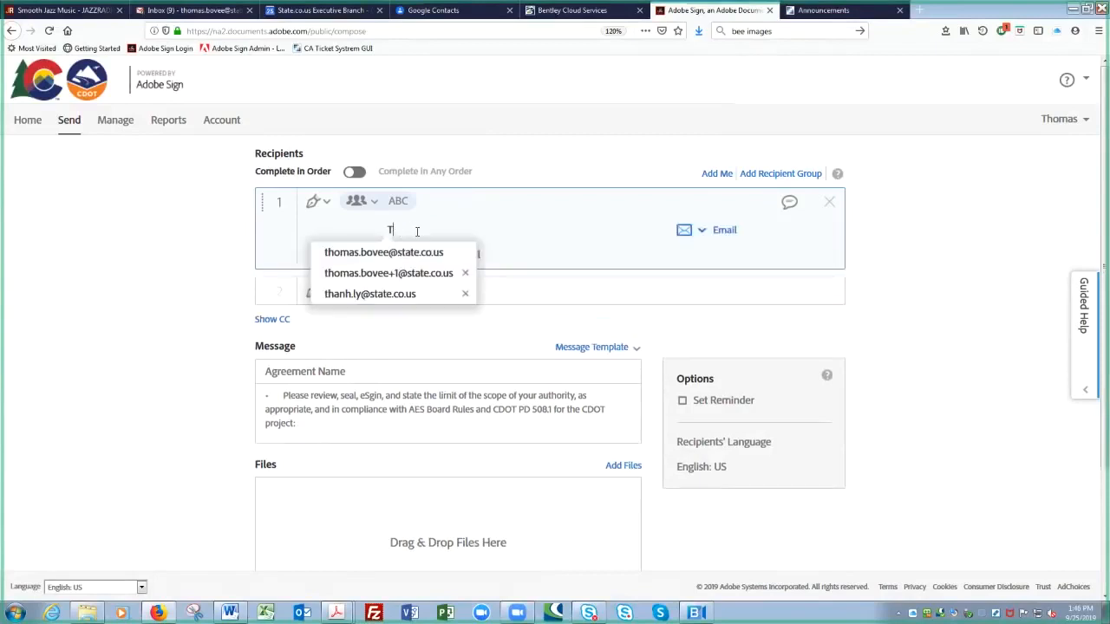
pyautogui.press('BackSpace')
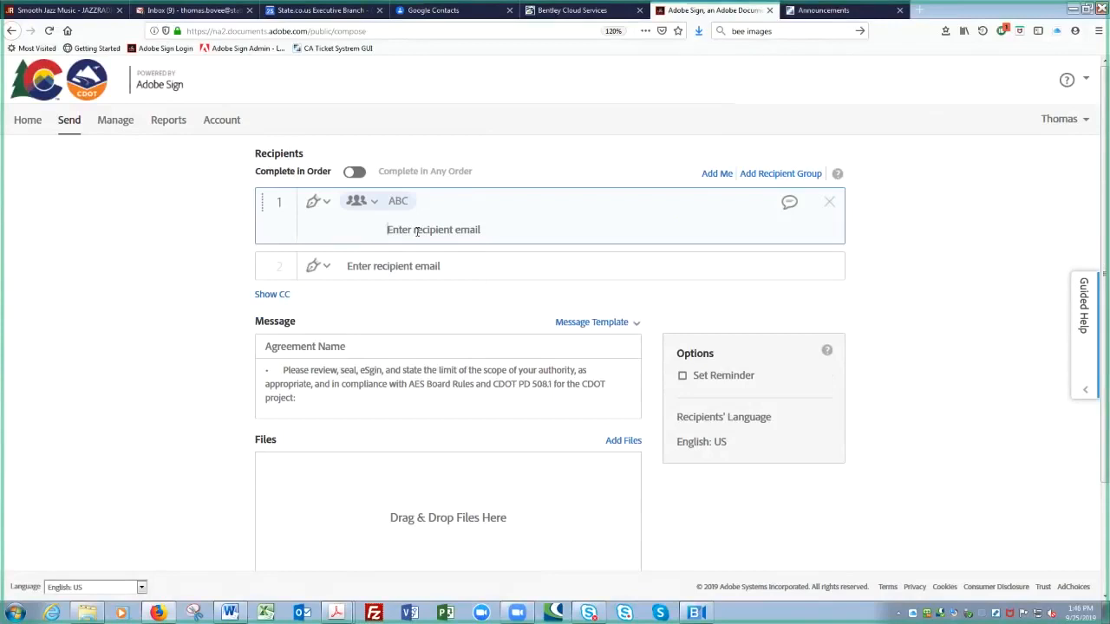
pyautogui.write('Thomas')
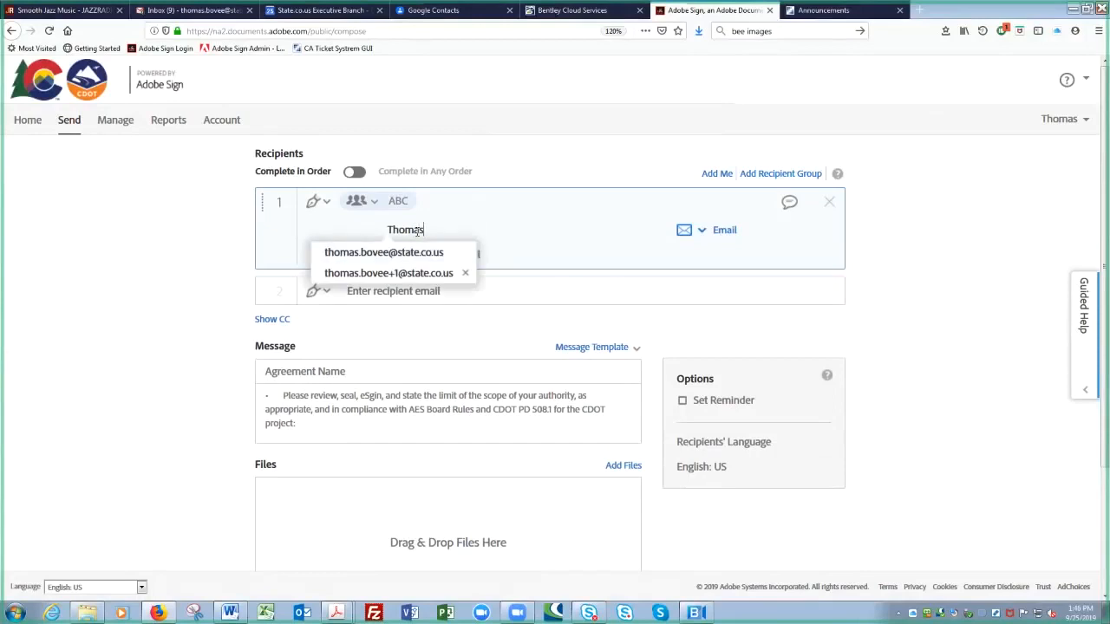
pyautogui.click(364, 251)
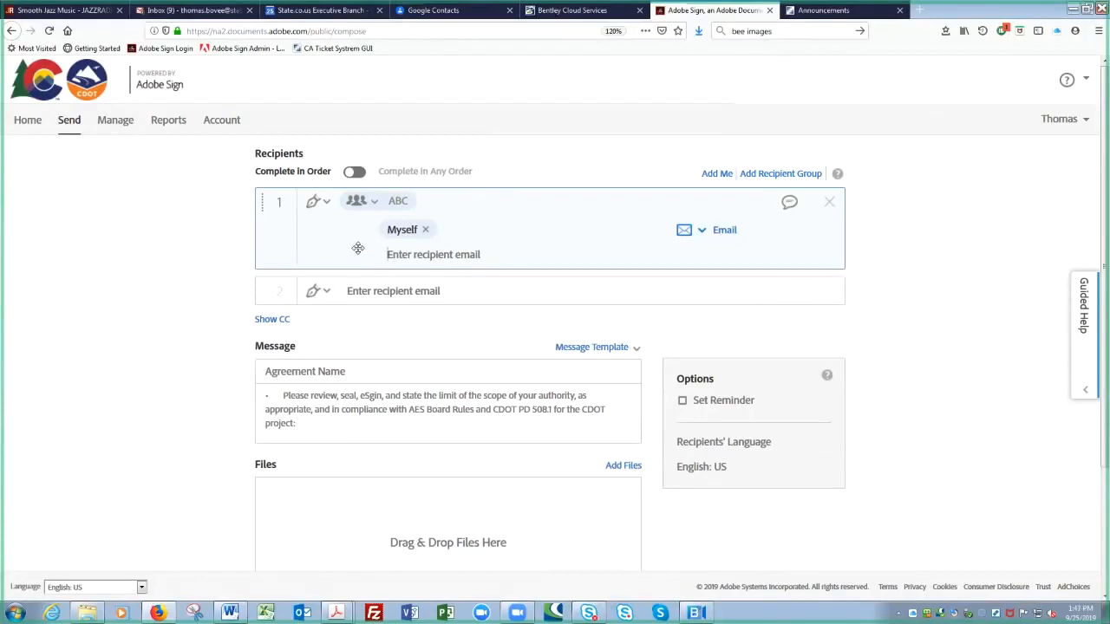
# Step: Add your second email address to the ABC group from the suggestions
pyautogui.write('thomas')
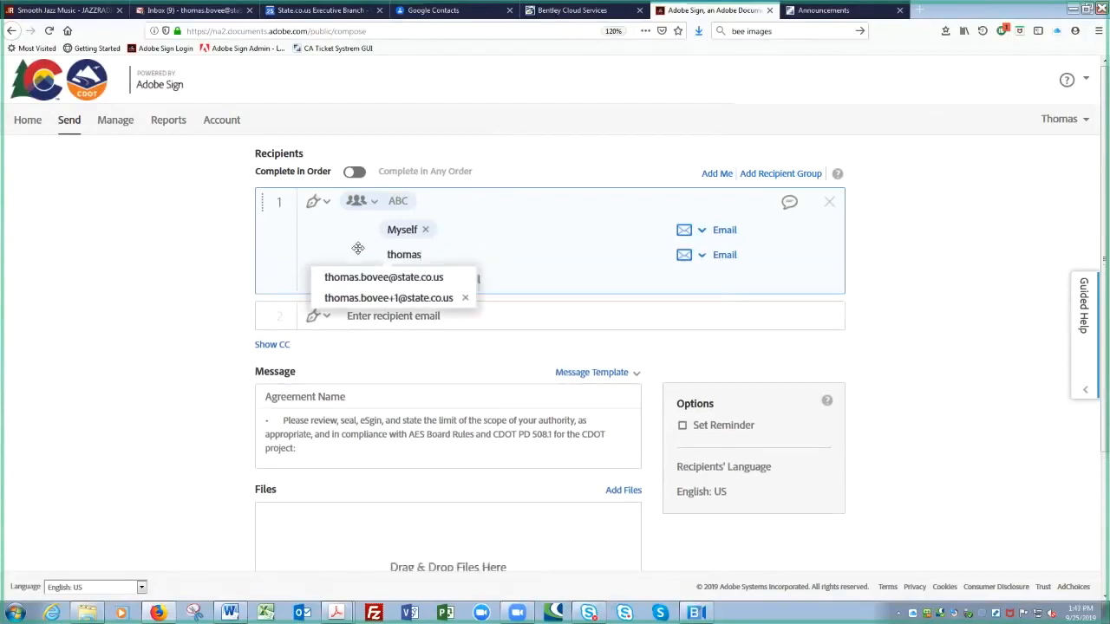
pyautogui.press('Down')
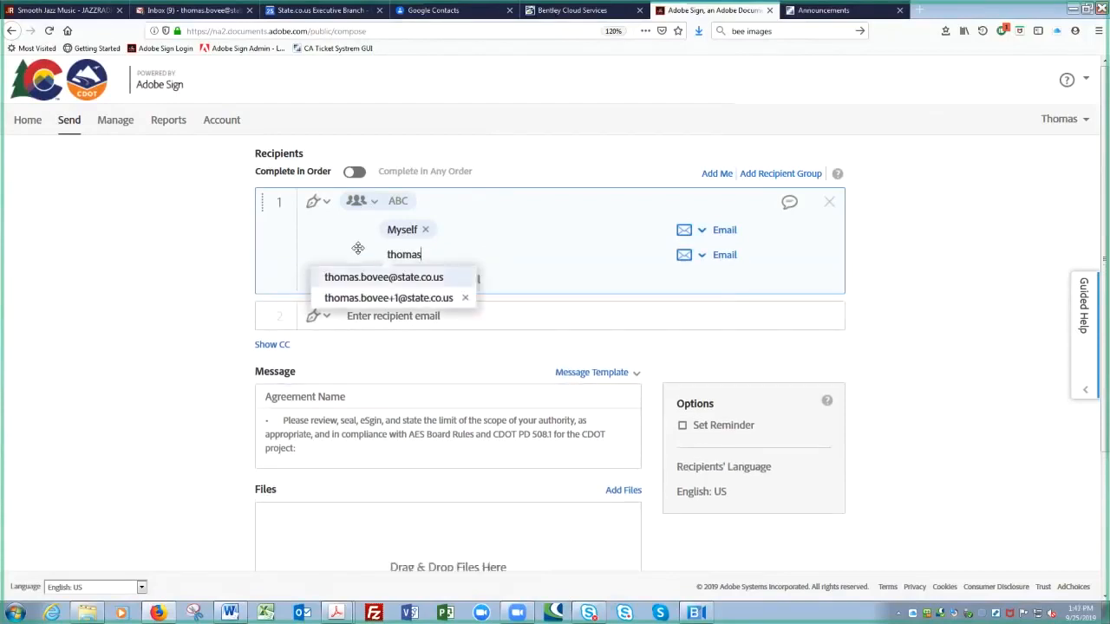
pyautogui.press('Down')
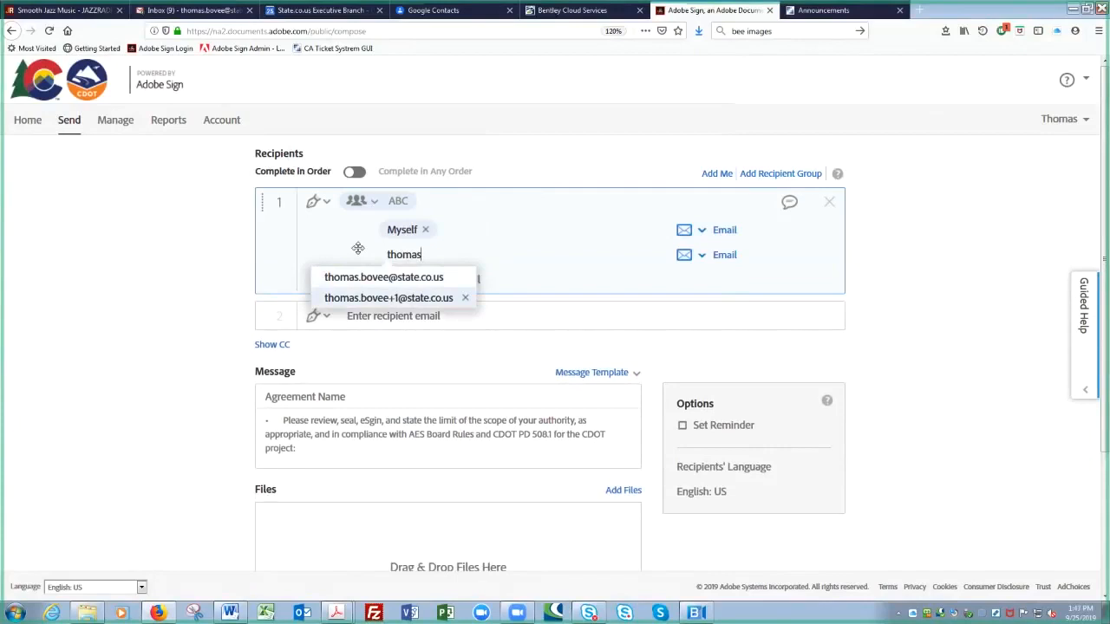
pyautogui.click(377, 299)
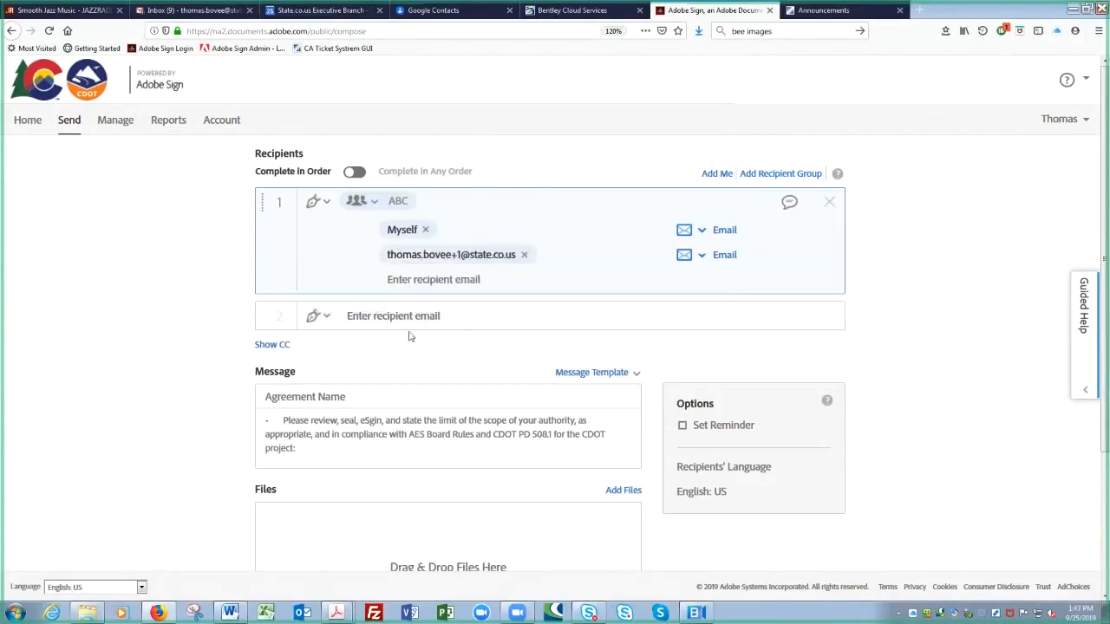
# Step: Delete the ABC recipient group, leaving a single empty recipient slot
pyautogui.click(863, 370)
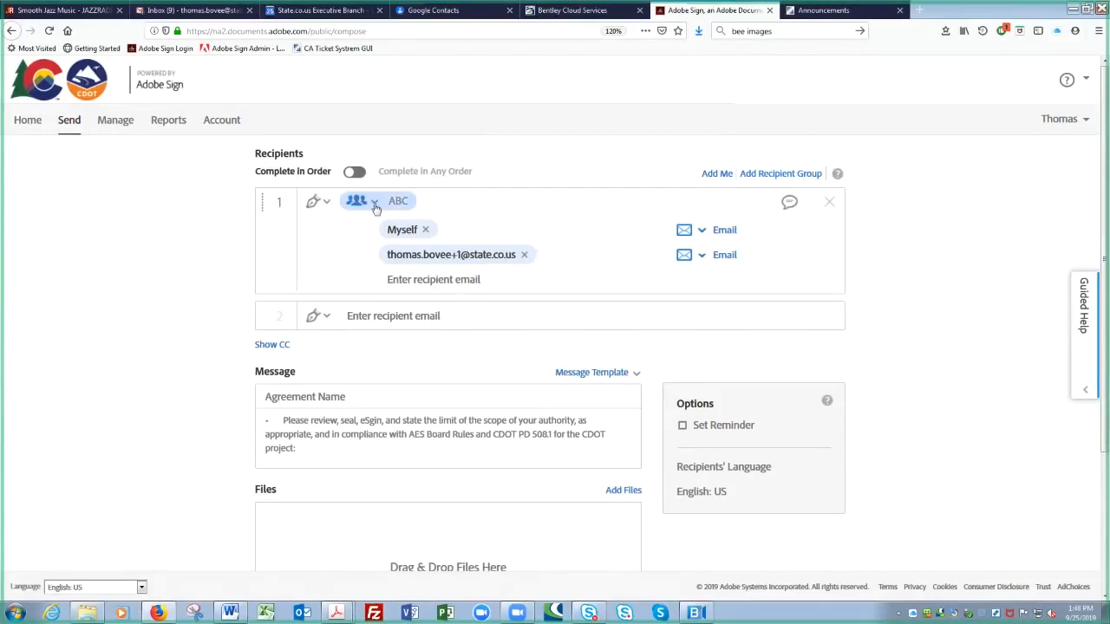
pyautogui.click(829, 203)
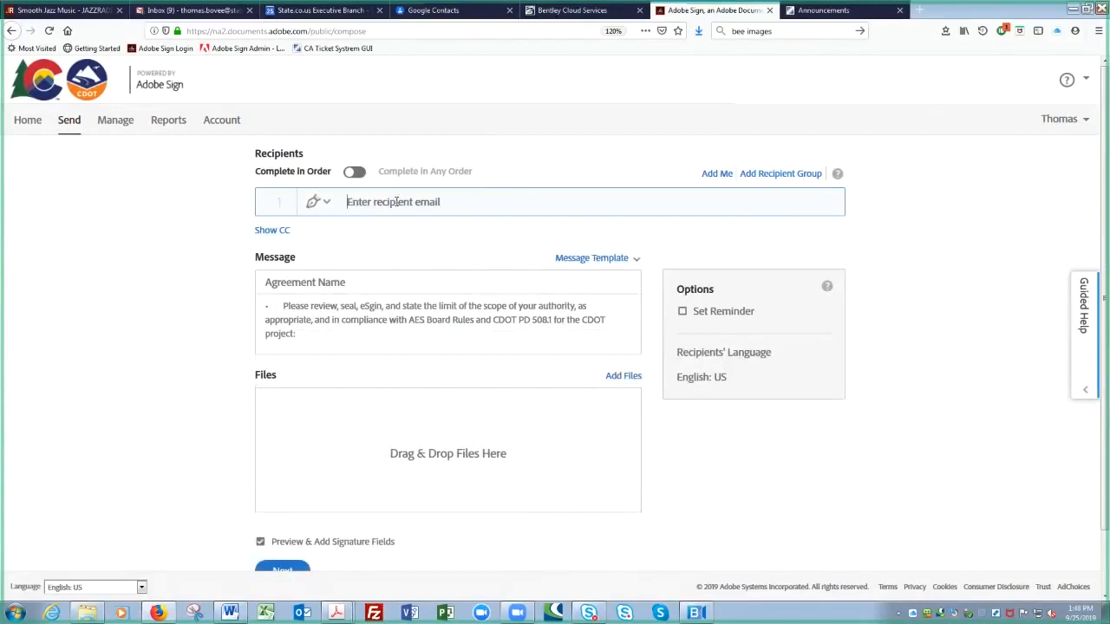
# Step: Add yourself as recipient 1 from the suggested addresses
pyautogui.click(397, 201)
pyautogui.write('thoma')
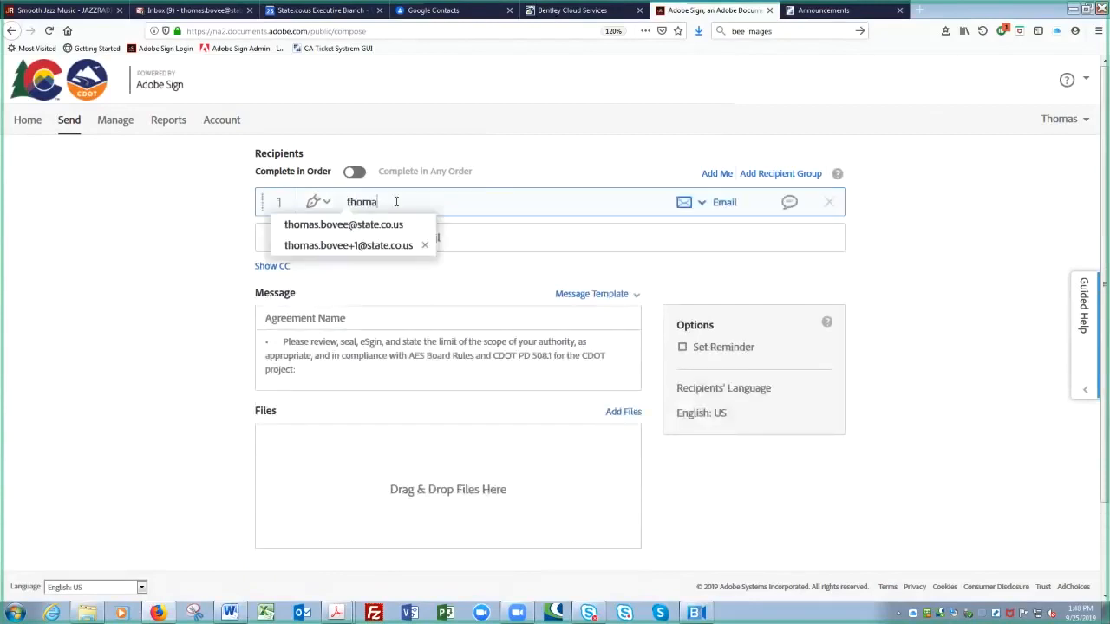
pyautogui.press('Down')
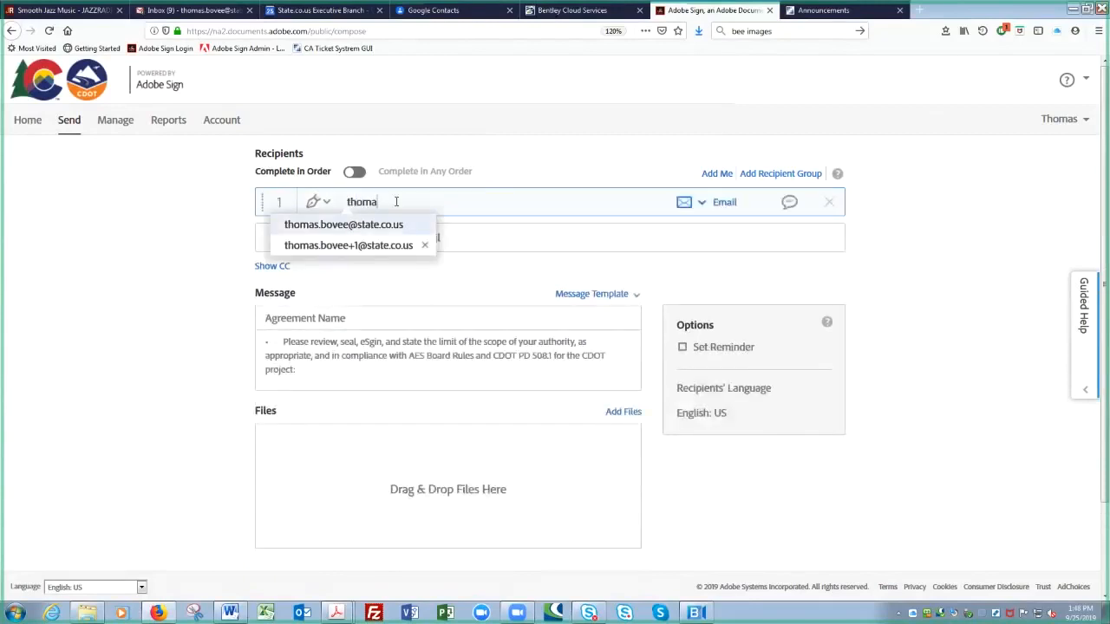
pyautogui.press('Return')
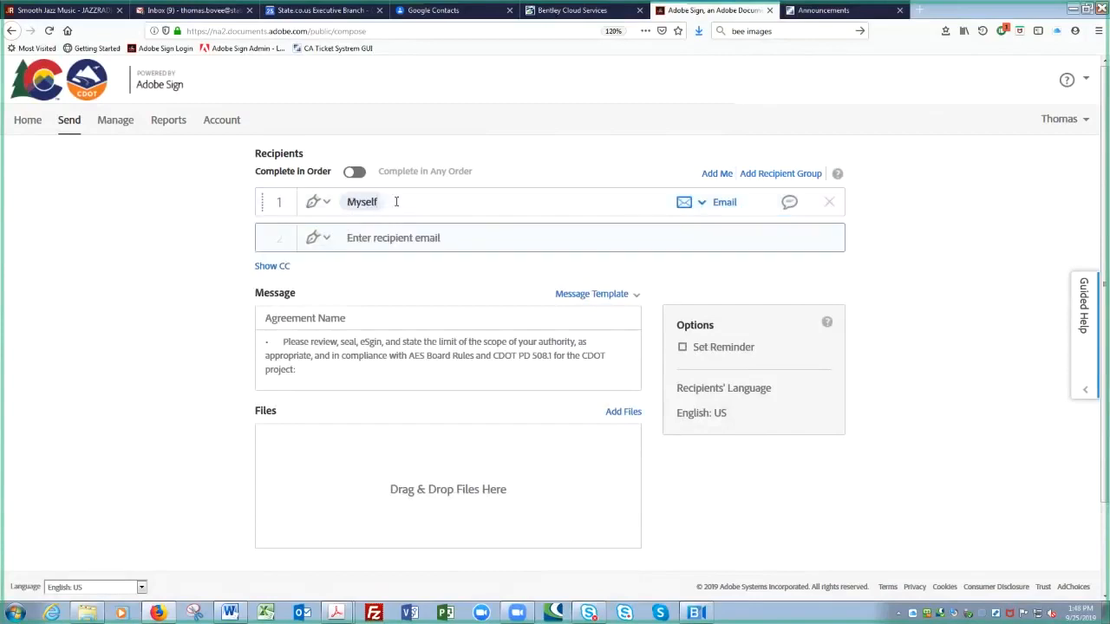
# Step: Add your second email address as recipient 2 from the suggestions, re-entering it once
pyautogui.write('tho')
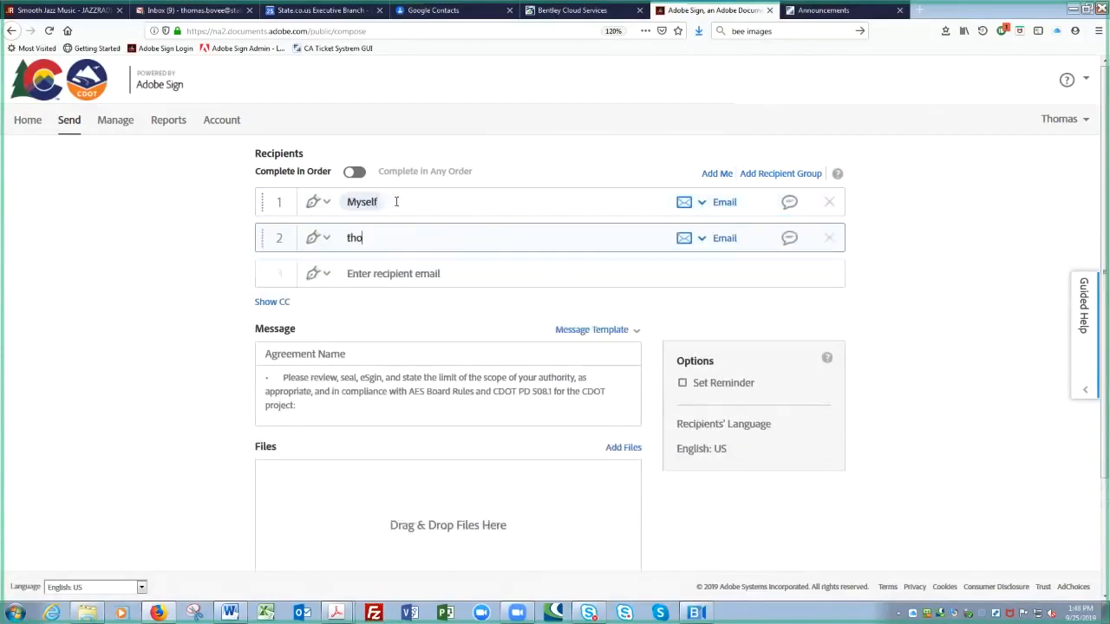
pyautogui.press('Down')
pyautogui.press('Down')
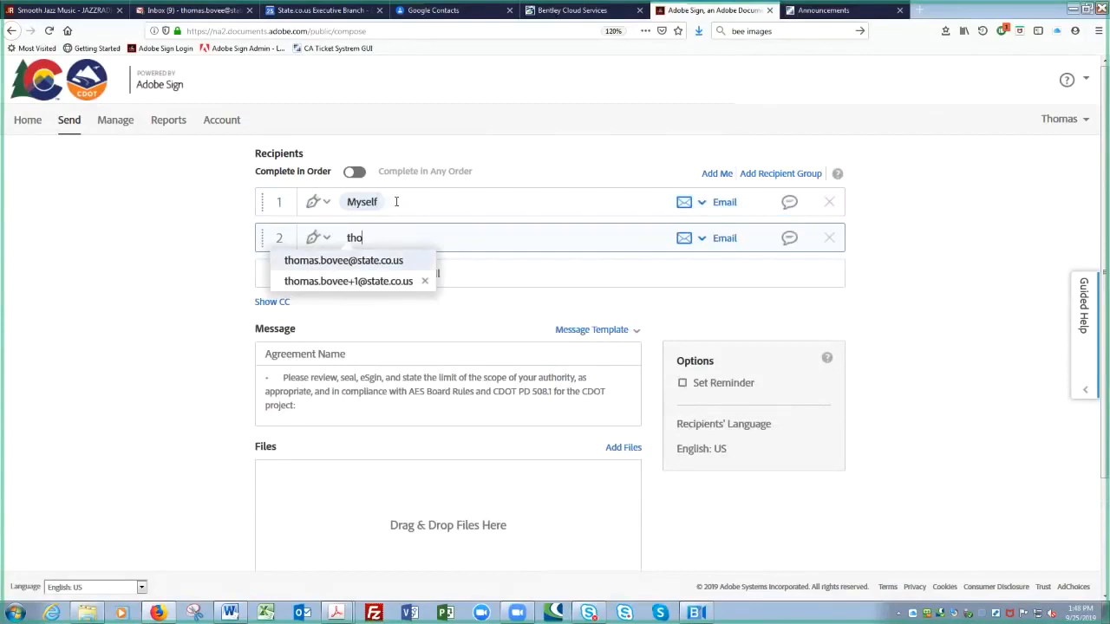
pyautogui.press('Return')
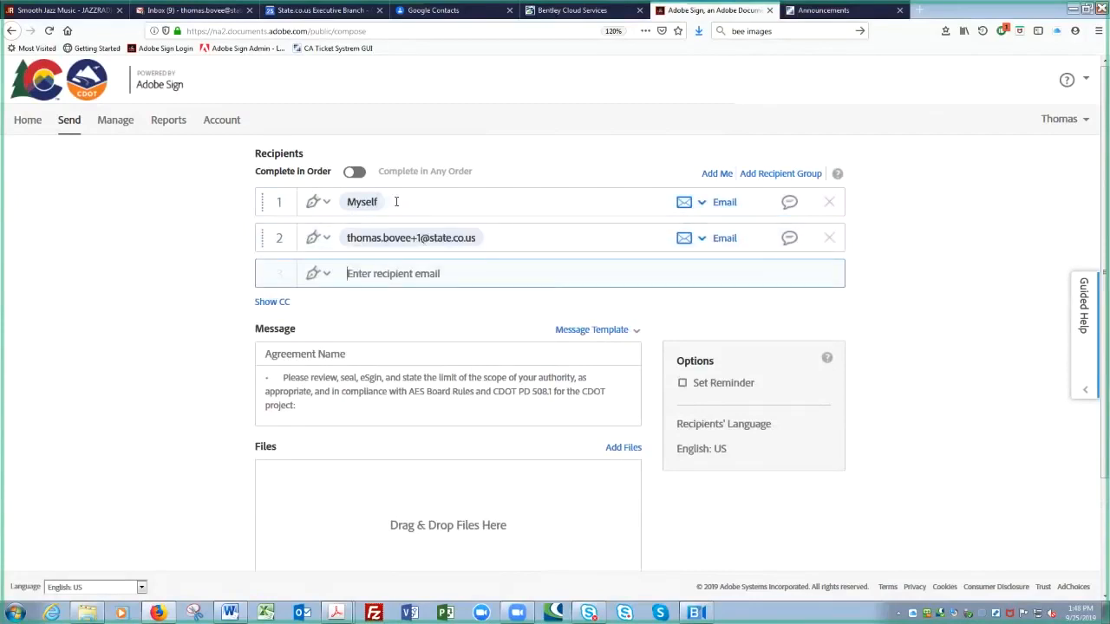
pyautogui.click(428, 238)
pyautogui.click(828, 238)
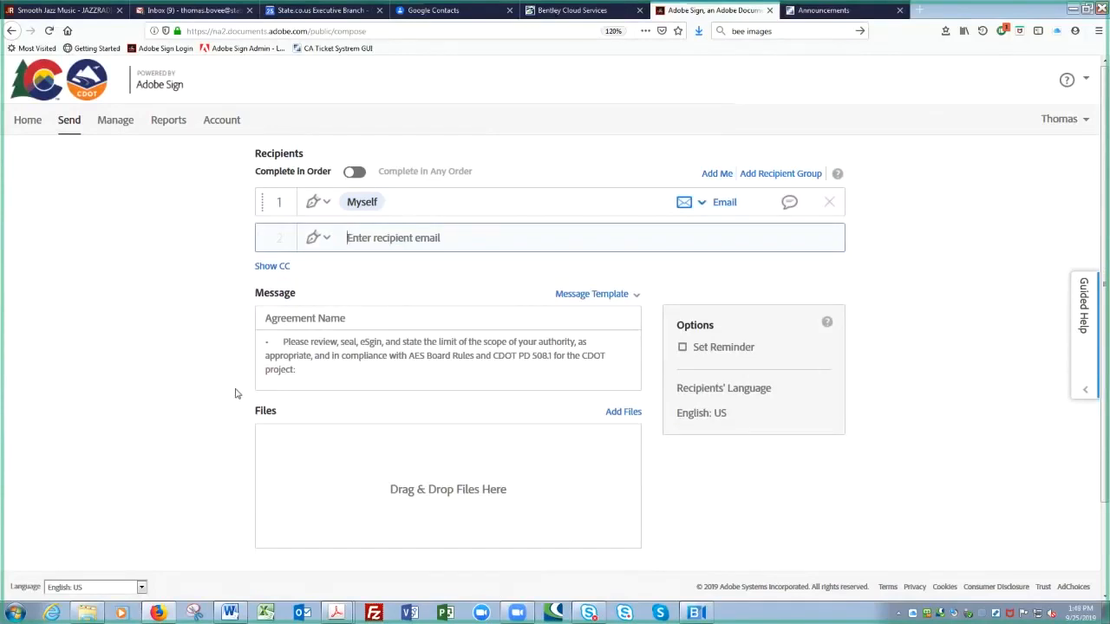
pyautogui.write('ss')
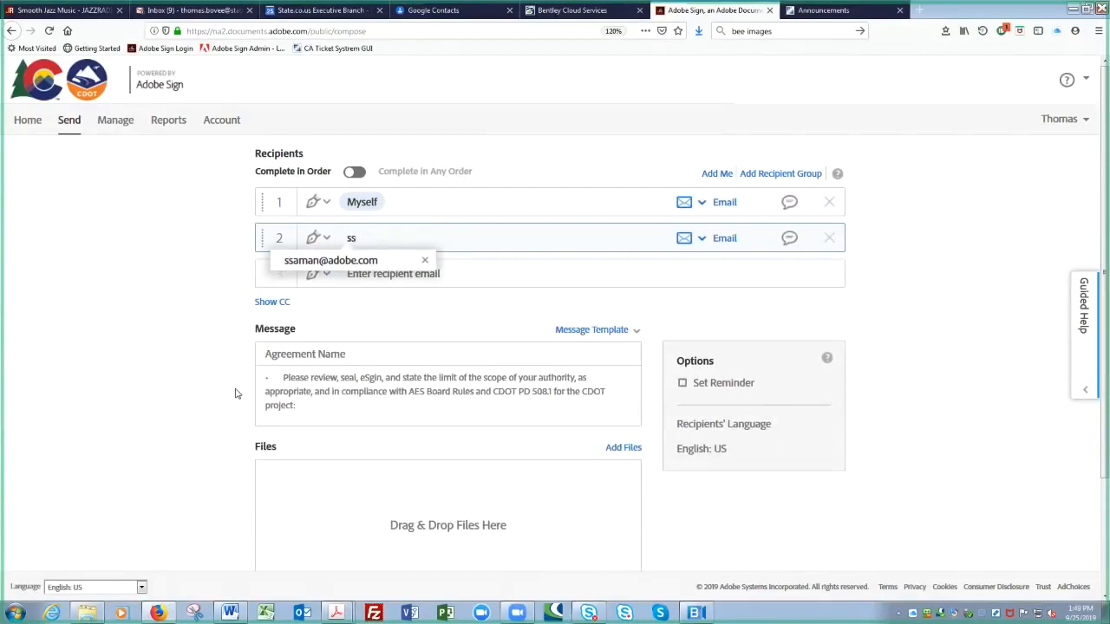
pyautogui.press('Return')
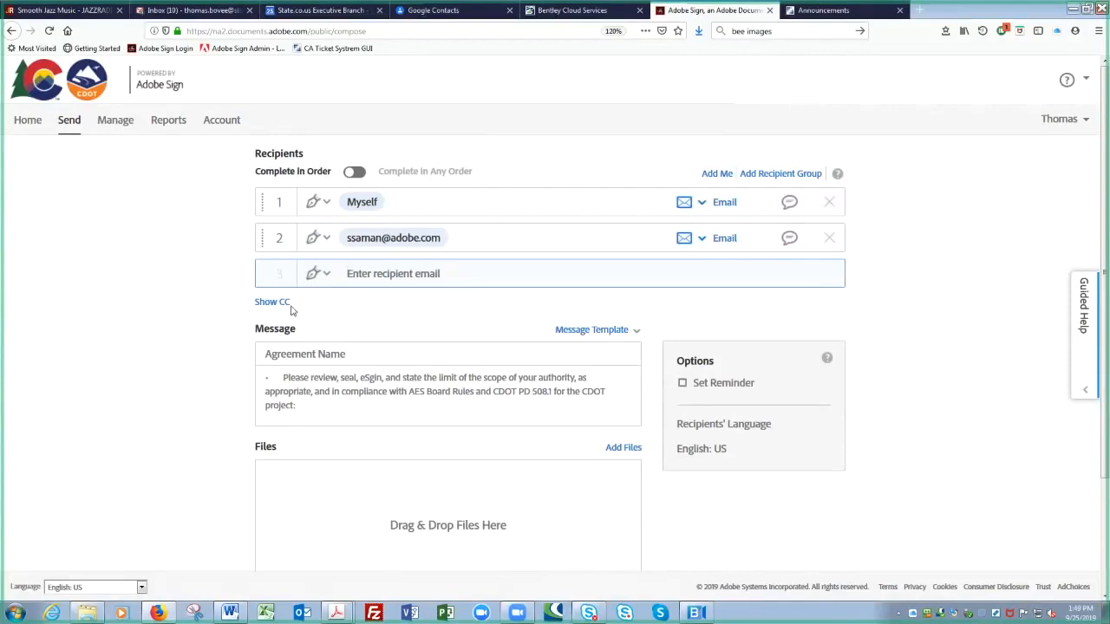
# Step: Show recipient 1's role choices: Signer, Approver, Certified Recipient, Form Filler, Delegator
pyautogui.click(305, 227)
pyautogui.click(320, 202)
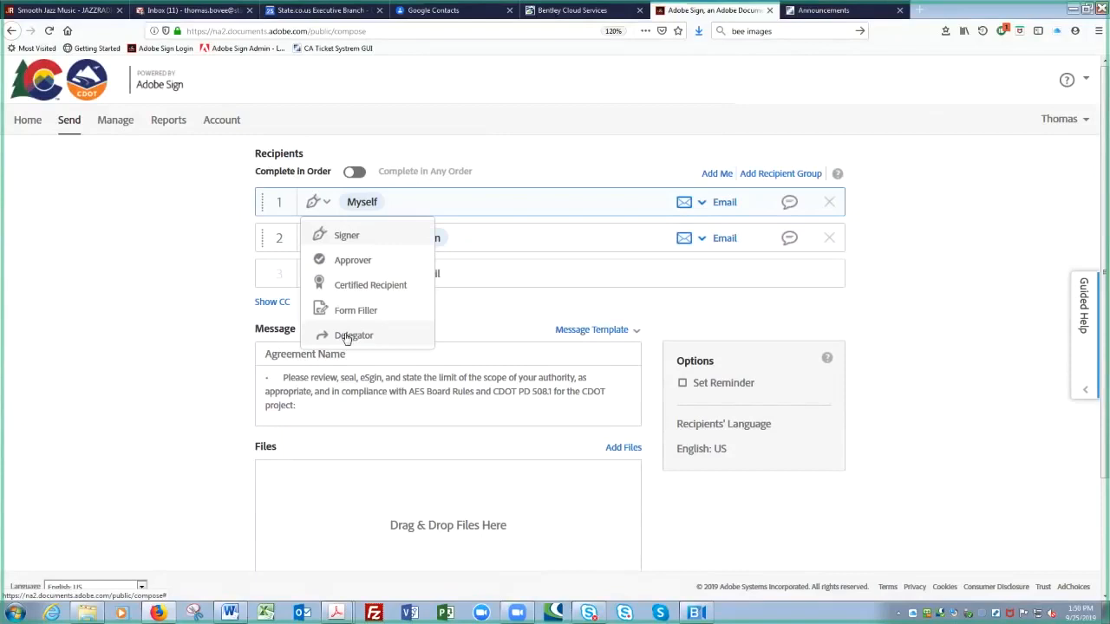
# Step: Close the role menu with roles unchanged and scroll down to Preview & Add Signature Fields
pyautogui.click(527, 312)
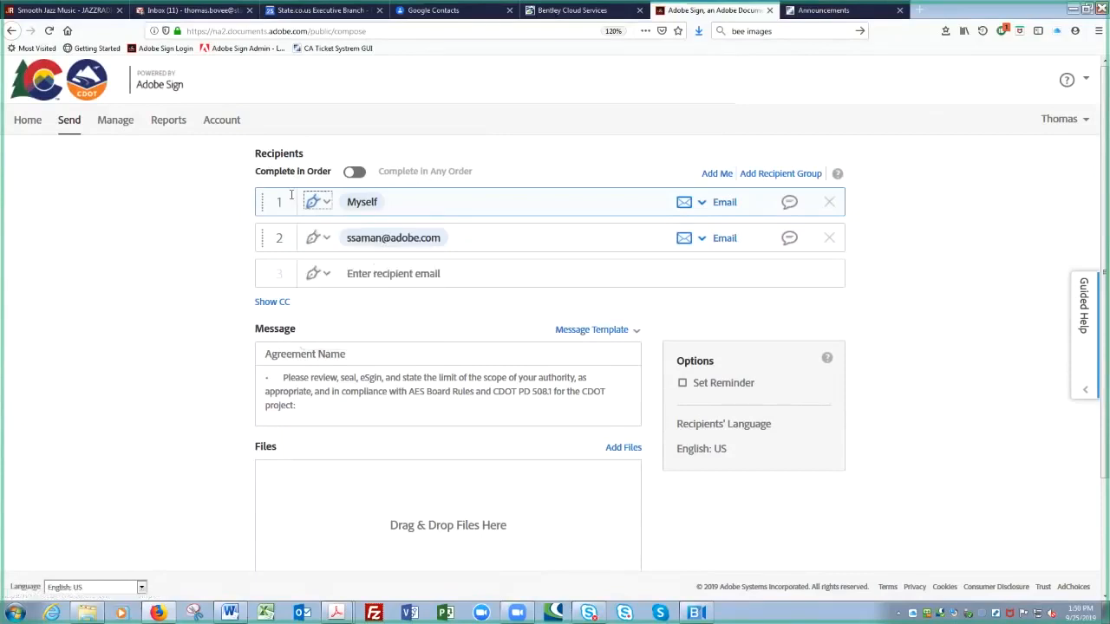
pyautogui.click(313, 240)
pyautogui.click(312, 240)
pyautogui.click(637, 336)
pyautogui.scroll(-2, 576, 414)
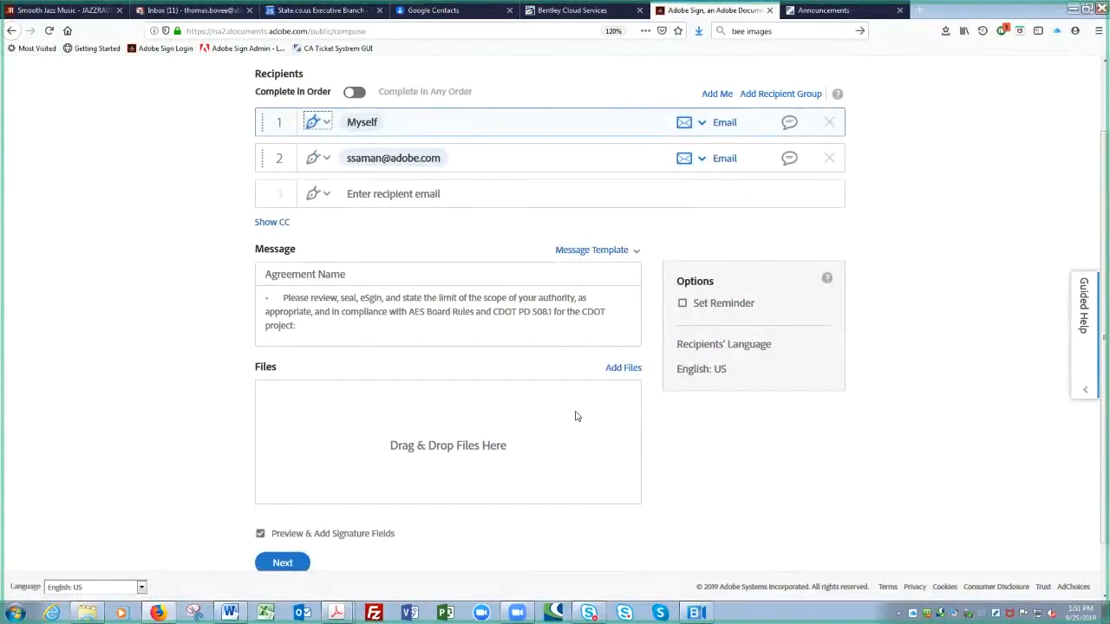
# Step: Drag 20656 RECORD SET PLANS R-4 DEMO.pdf from Explorer into the agreement's files
pyautogui.press('super+Right')
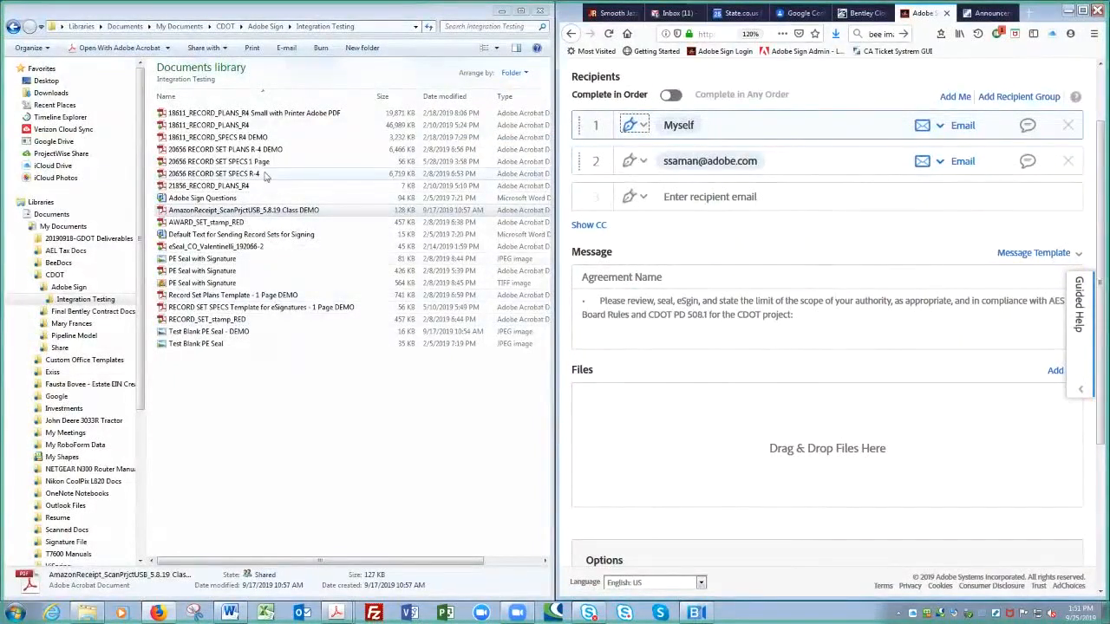
pyautogui.click(247, 150)
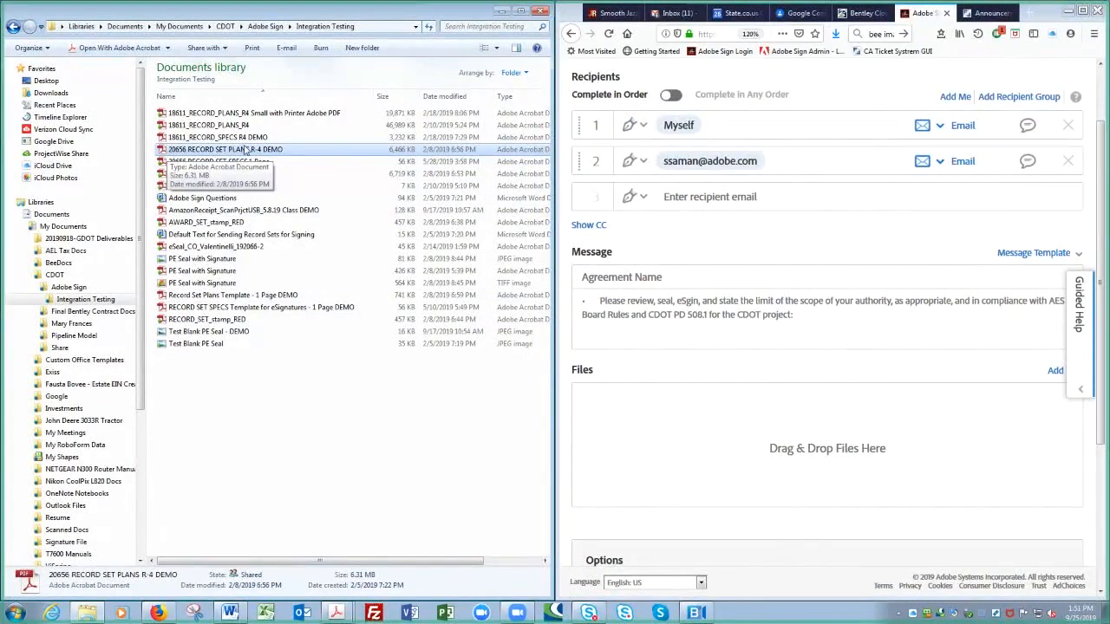
pyautogui.click(398, 156)
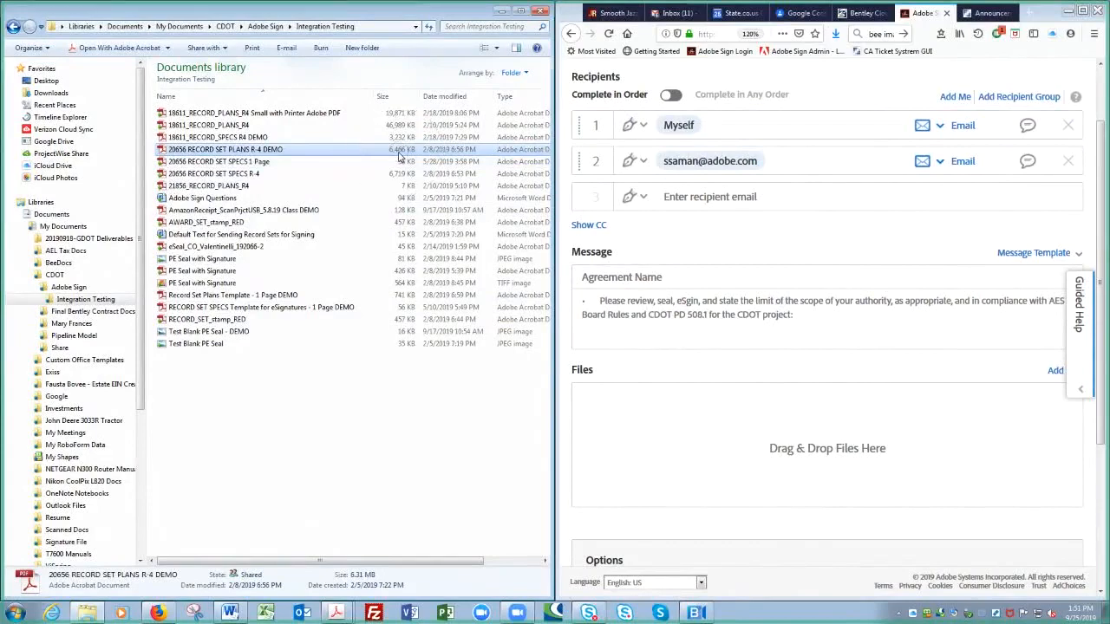
pyautogui.click(221, 127)
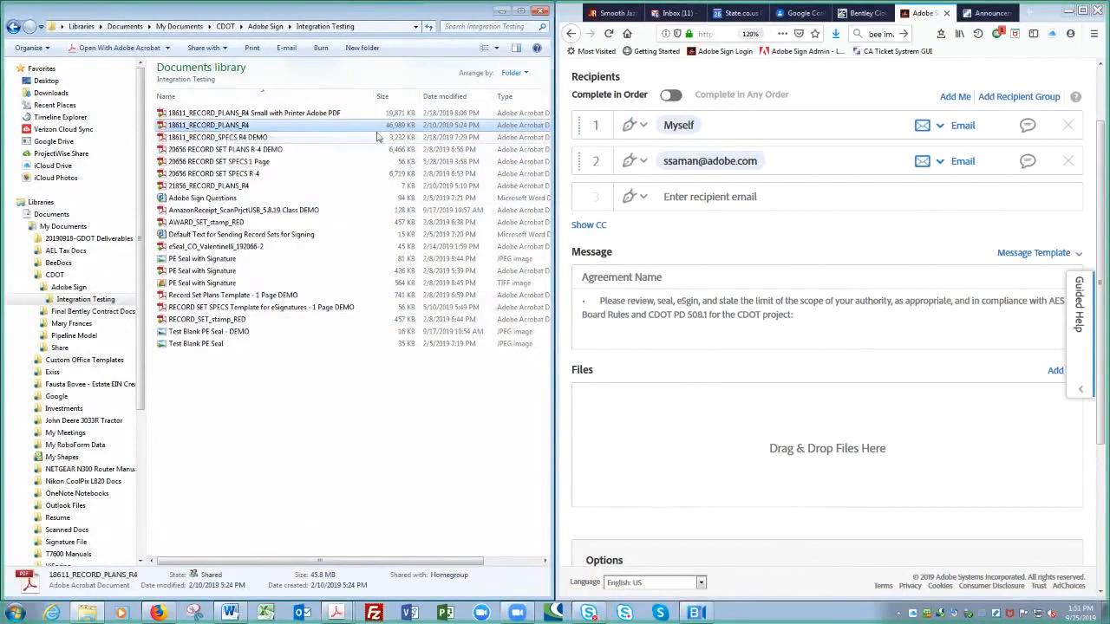
pyautogui.click(378, 130)
pyautogui.click(287, 153)
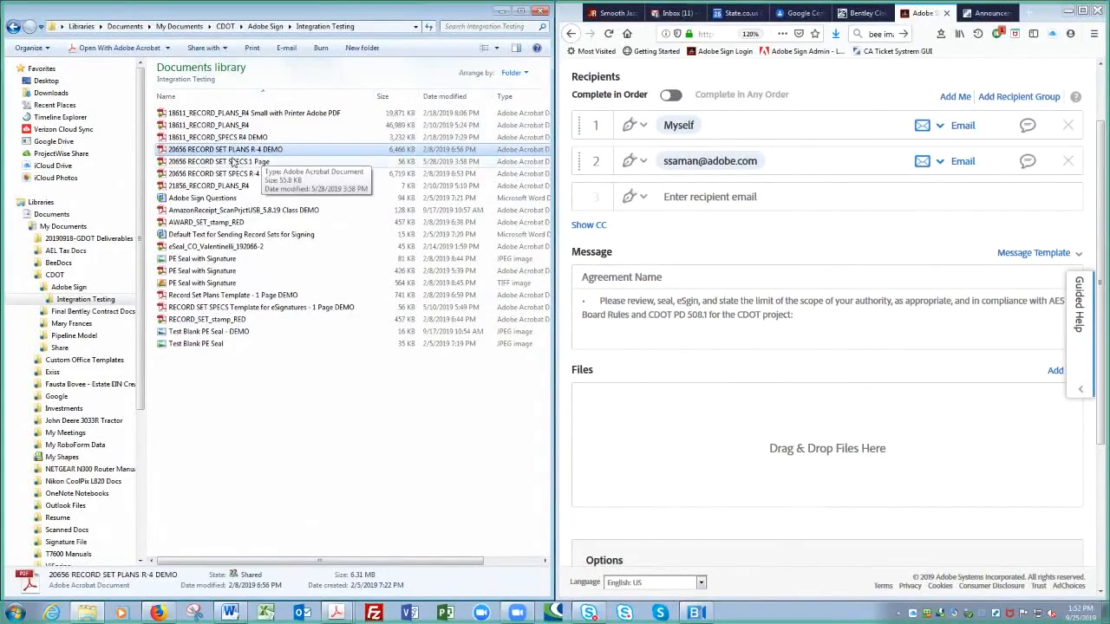
pyautogui.moveTo(287, 152); pyautogui.dragTo(877, 475)
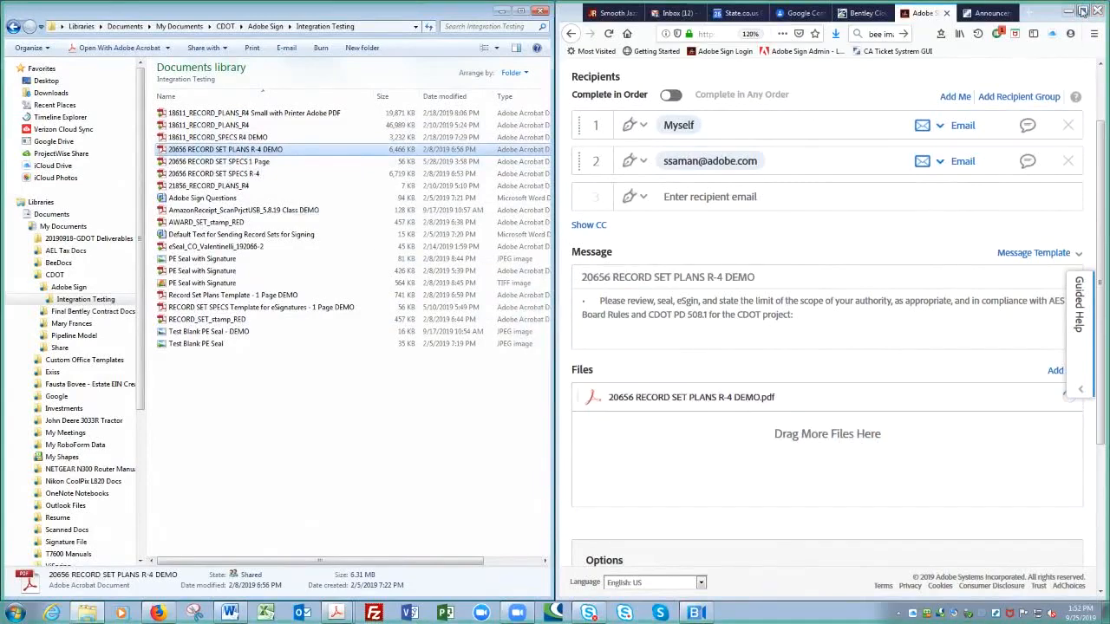
pyautogui.click(1081, 10)
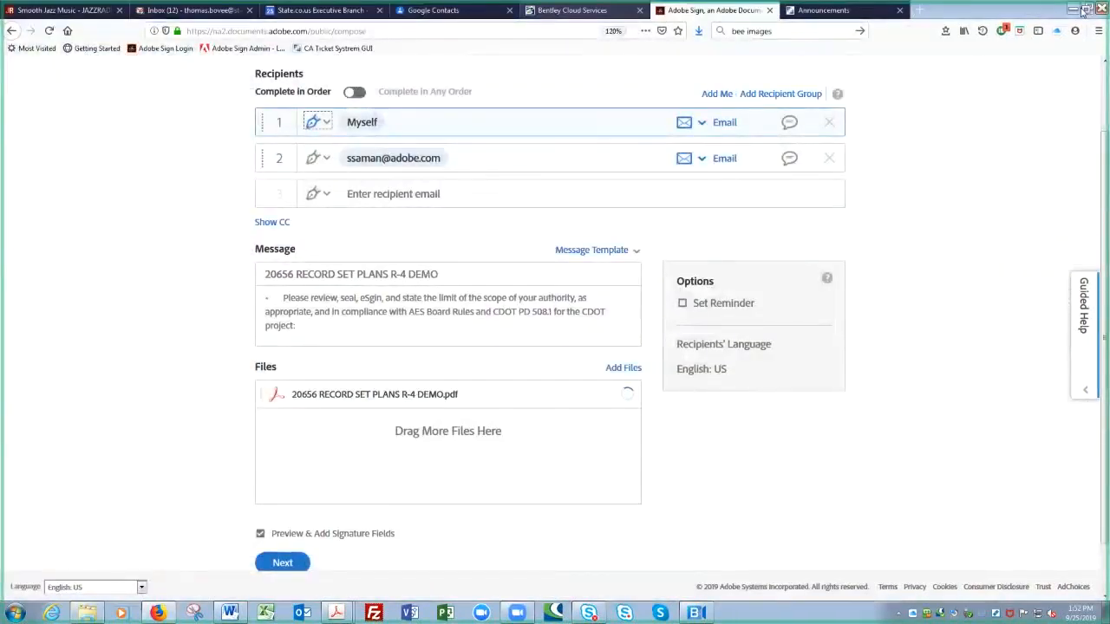
# Step: Enable Set Reminder with the frequency Every business day
pyautogui.click(682, 305)
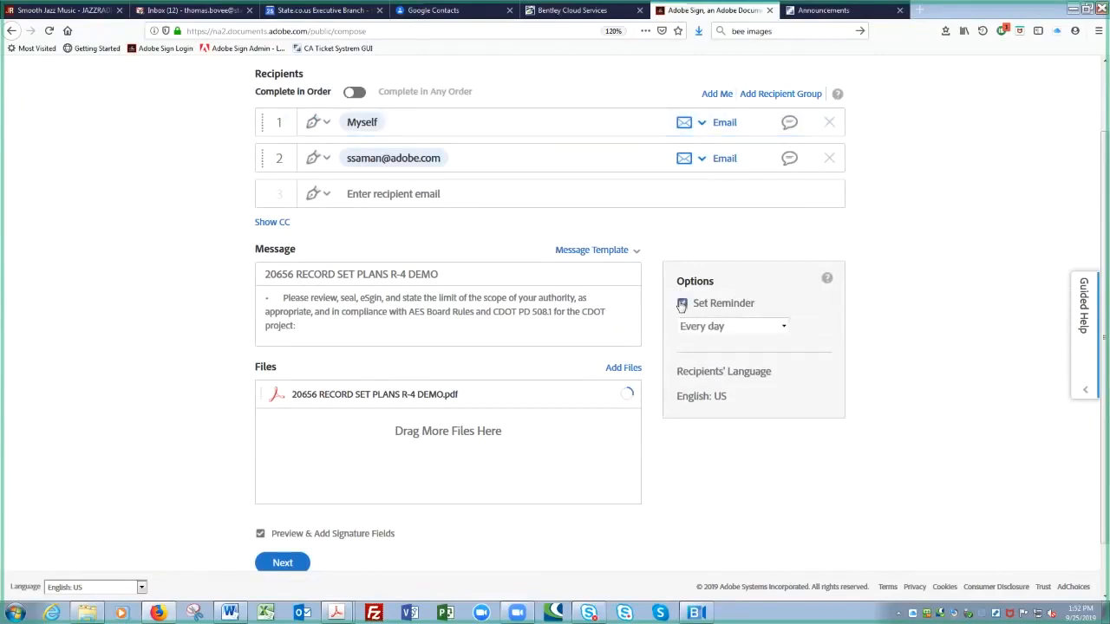
pyautogui.click(784, 327)
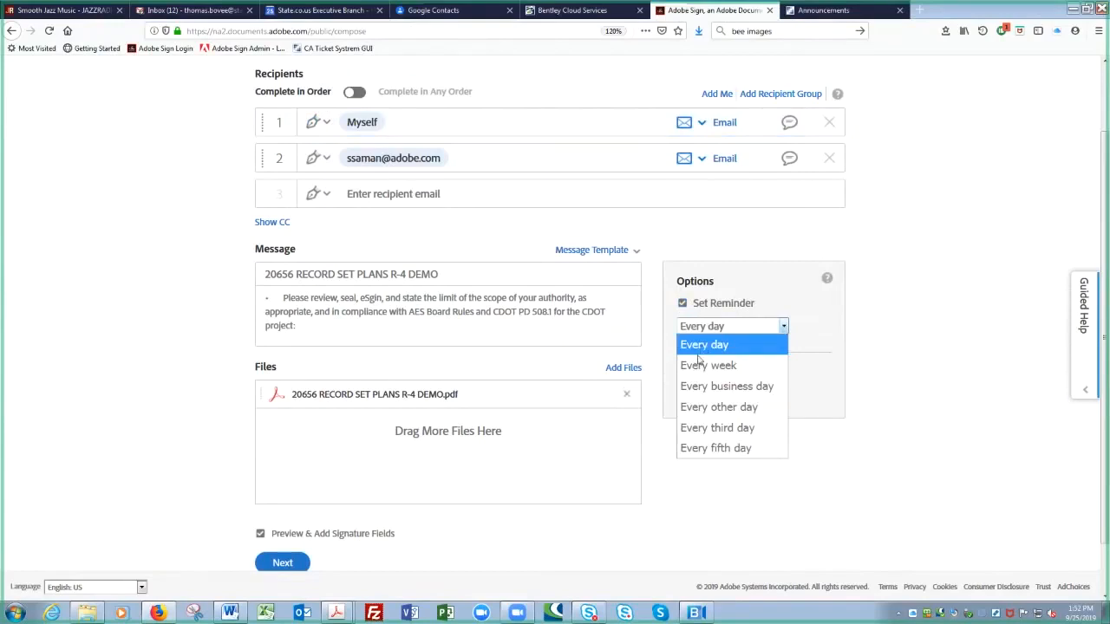
pyautogui.click(706, 365)
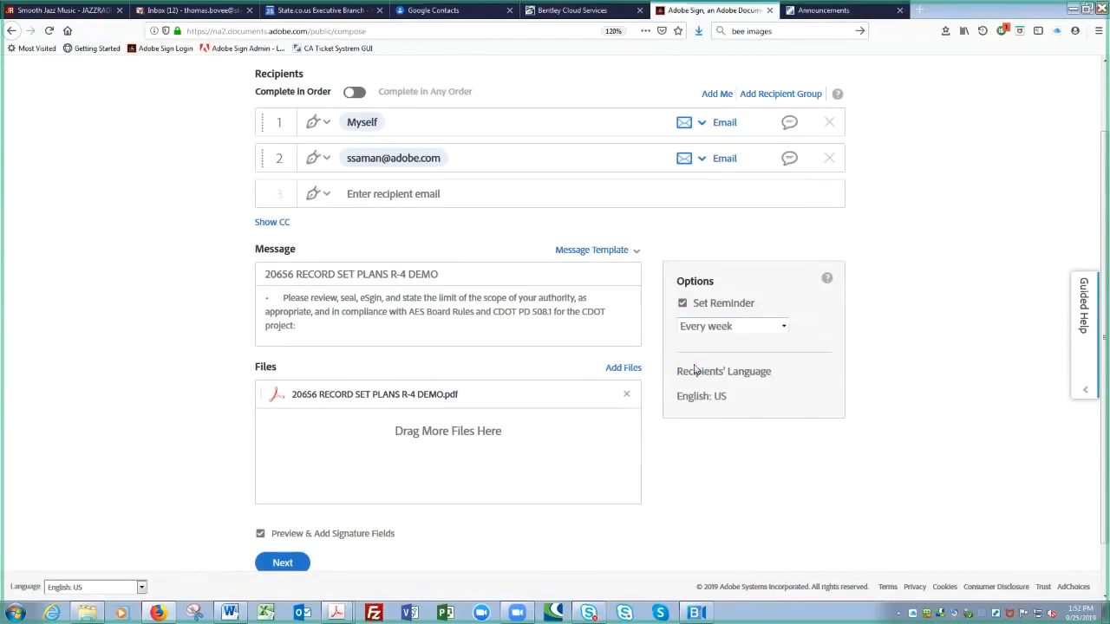
pyautogui.click(785, 329)
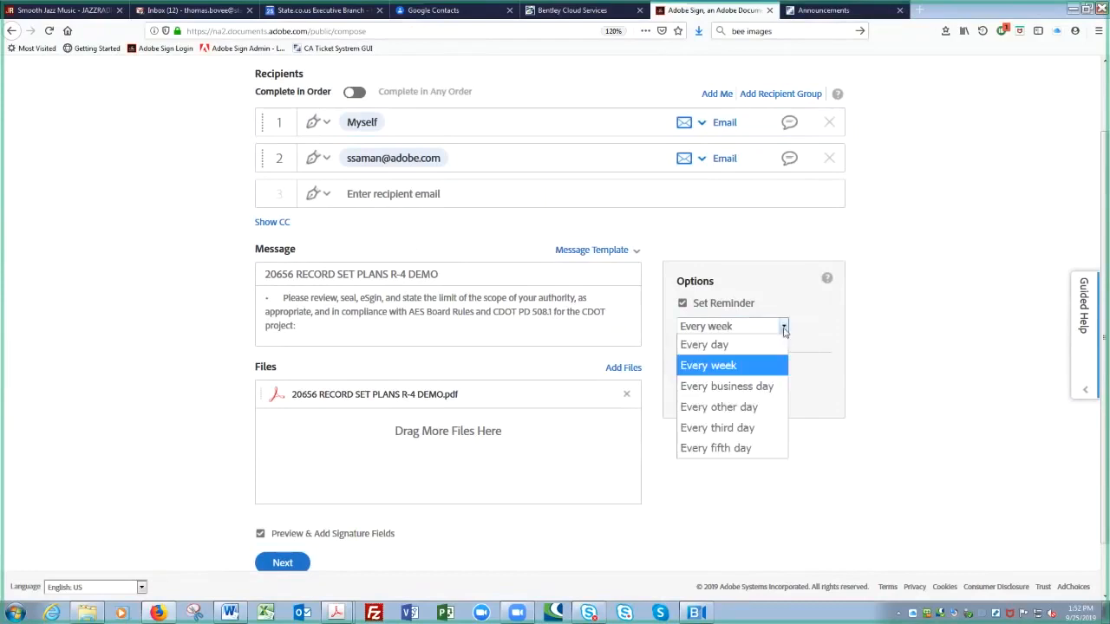
pyautogui.click(709, 386)
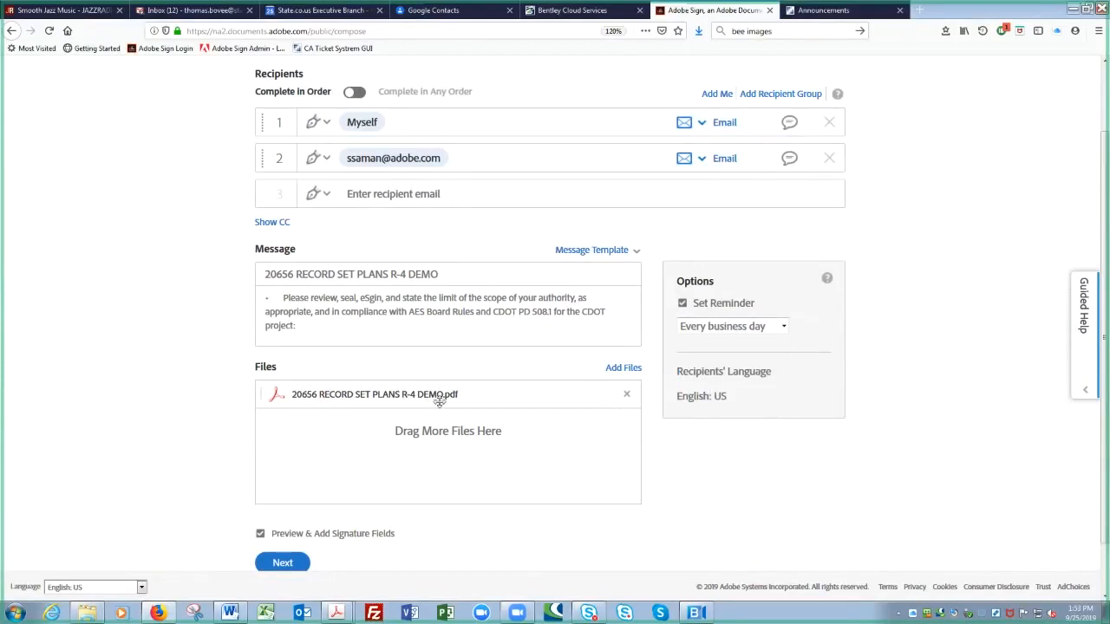
# Step: Paste the agreement name 20656 RECORD SET PLANS R-4 DEMO after 'project:' in the message
pyautogui.click(612, 400)
pyautogui.click(320, 331)
pyautogui.moveTo(450, 277); pyautogui.dragTo(238, 280)
pyautogui.hotkey('ctrl', 'c')
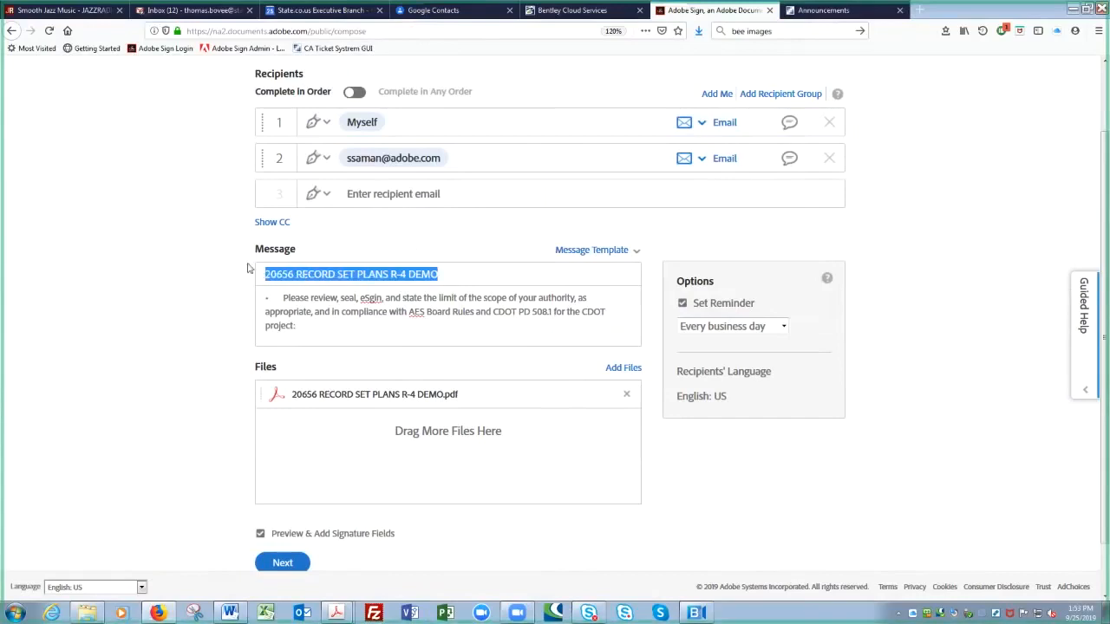
pyautogui.click(302, 327)
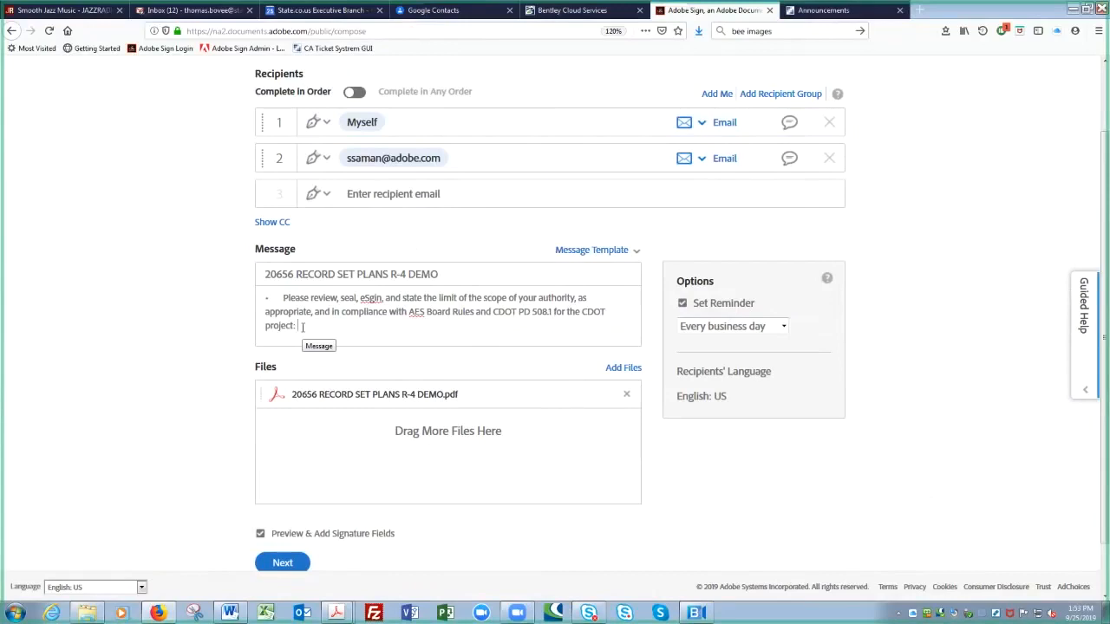
pyautogui.hotkey('ctrl', 'v')
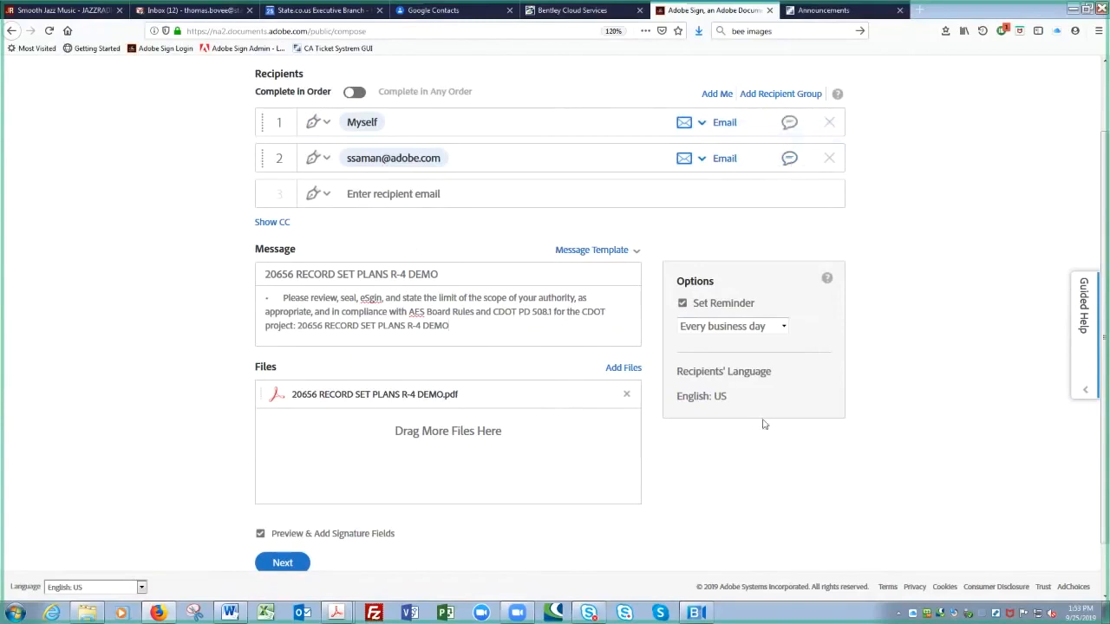
pyautogui.scroll(-1, 331, 440)
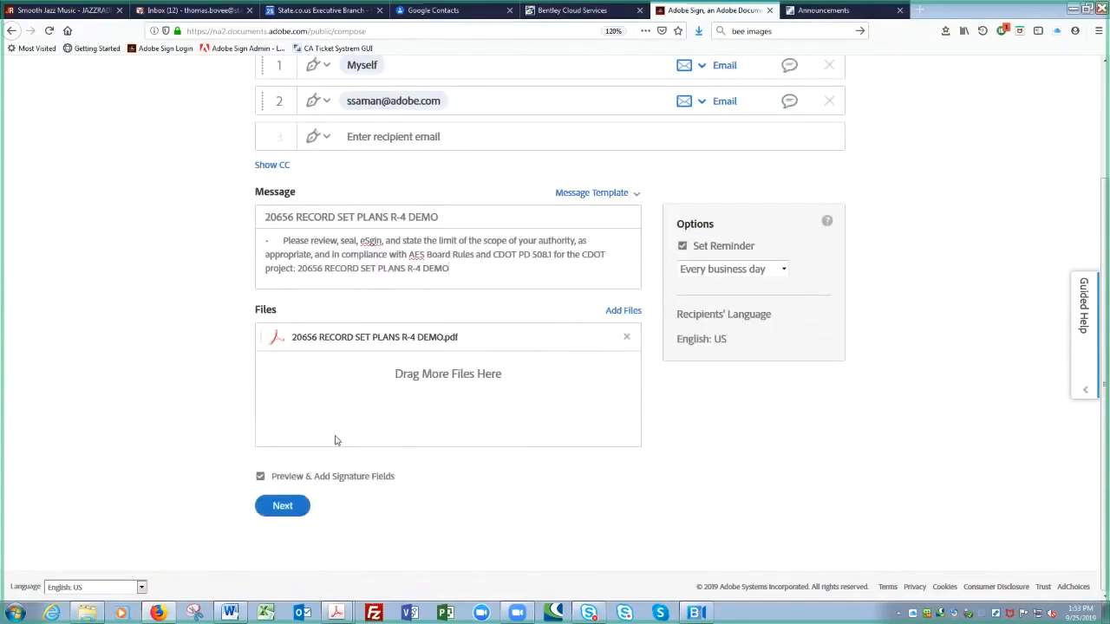
# Step: Submit the agreement with preview enabled to start placing fields on the 65-page 20656 plan set
pyautogui.click(286, 506)
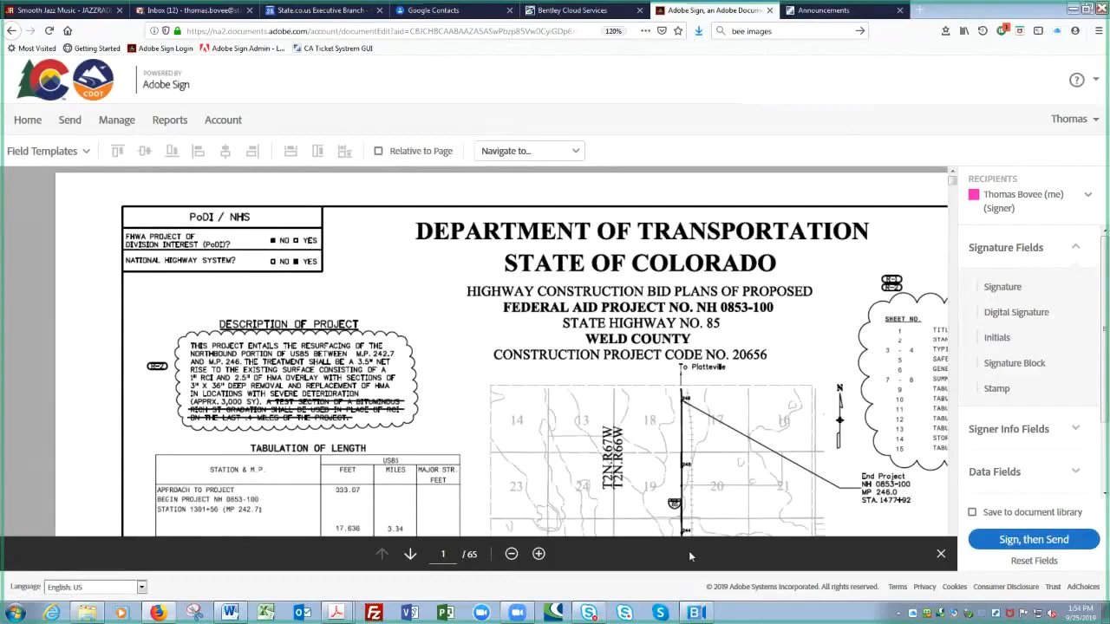
pyautogui.click(941, 555)
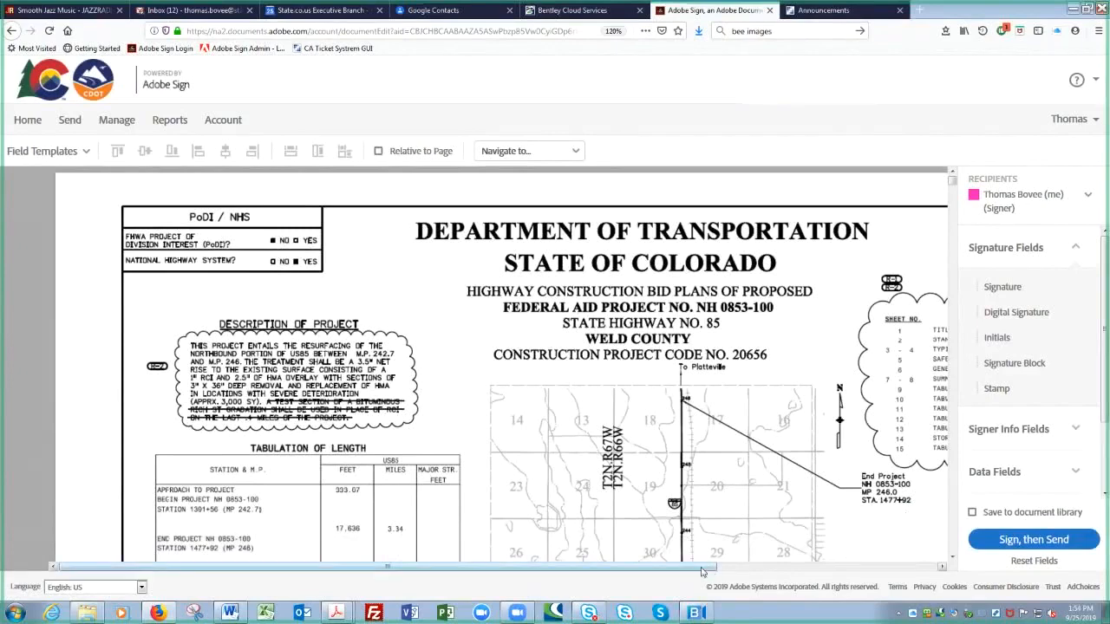
pyautogui.moveTo(702, 572); pyautogui.dragTo(950, 561)
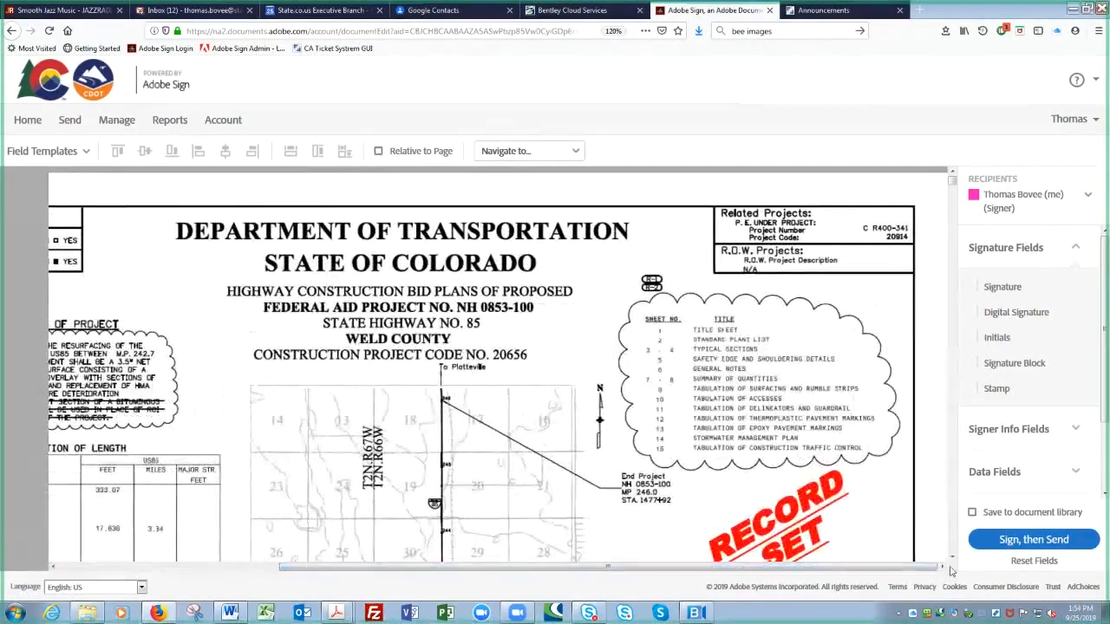
pyautogui.moveTo(950, 562)
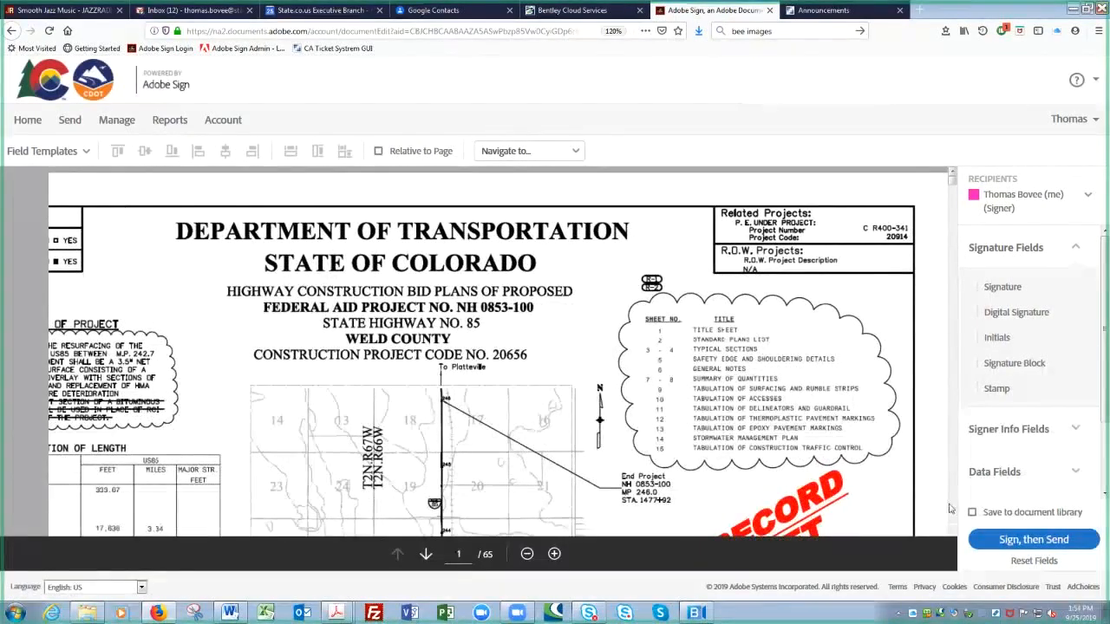
pyautogui.scroll(-4, 949, 508)
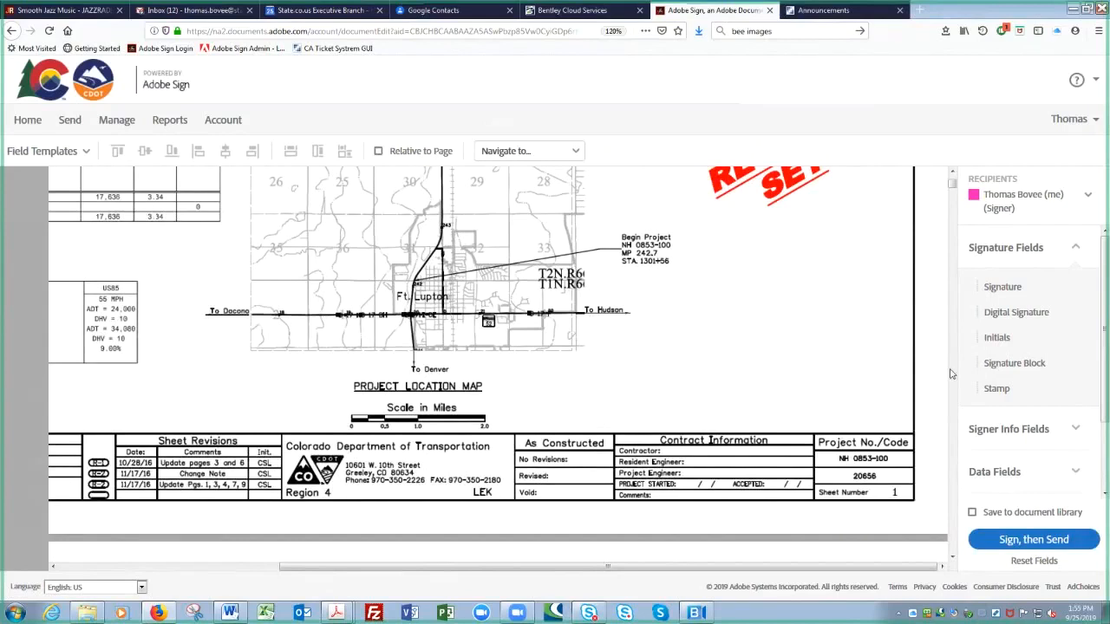
pyautogui.click(975, 199)
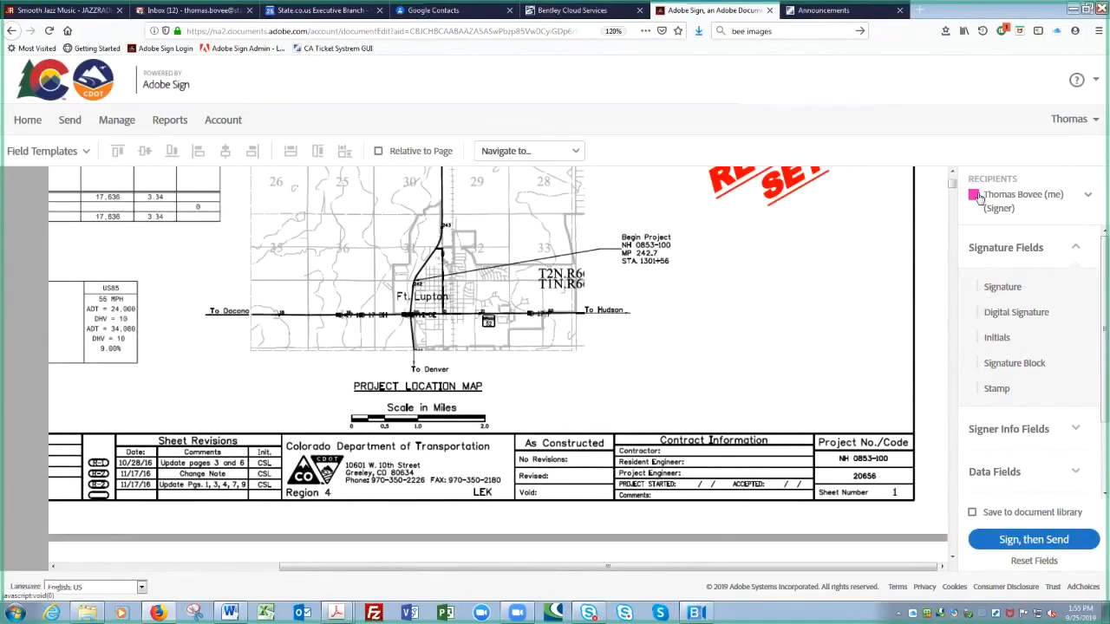
# Step: Choose the Record Set Plans PARTICIPANT 1 Template and apply it starting on page 1
pyautogui.click(86, 152)
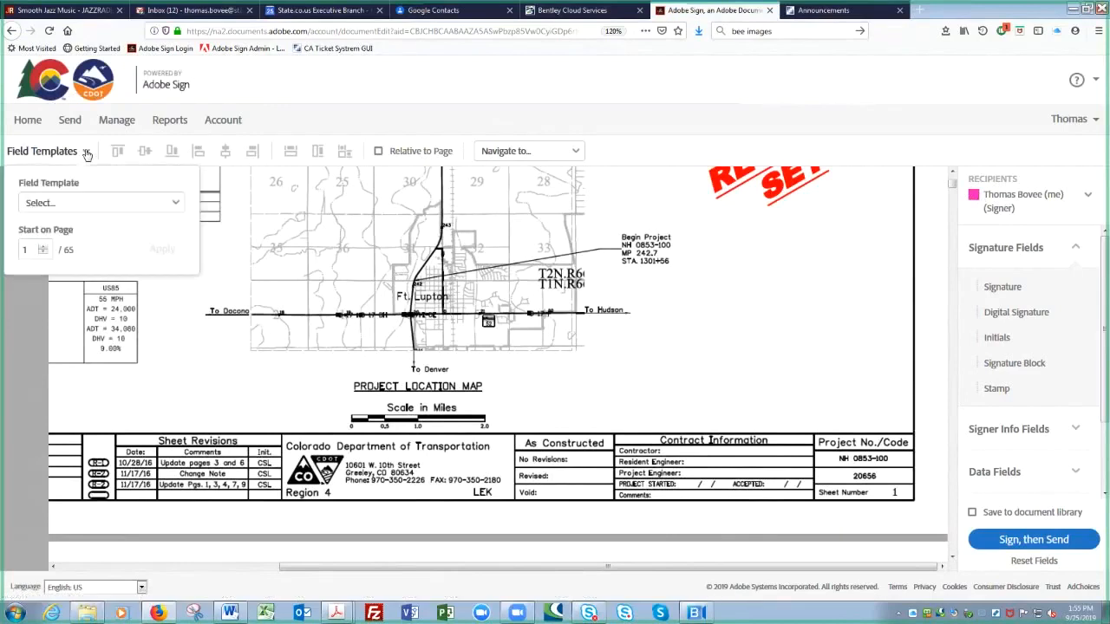
pyautogui.click(178, 206)
pyautogui.click(178, 205)
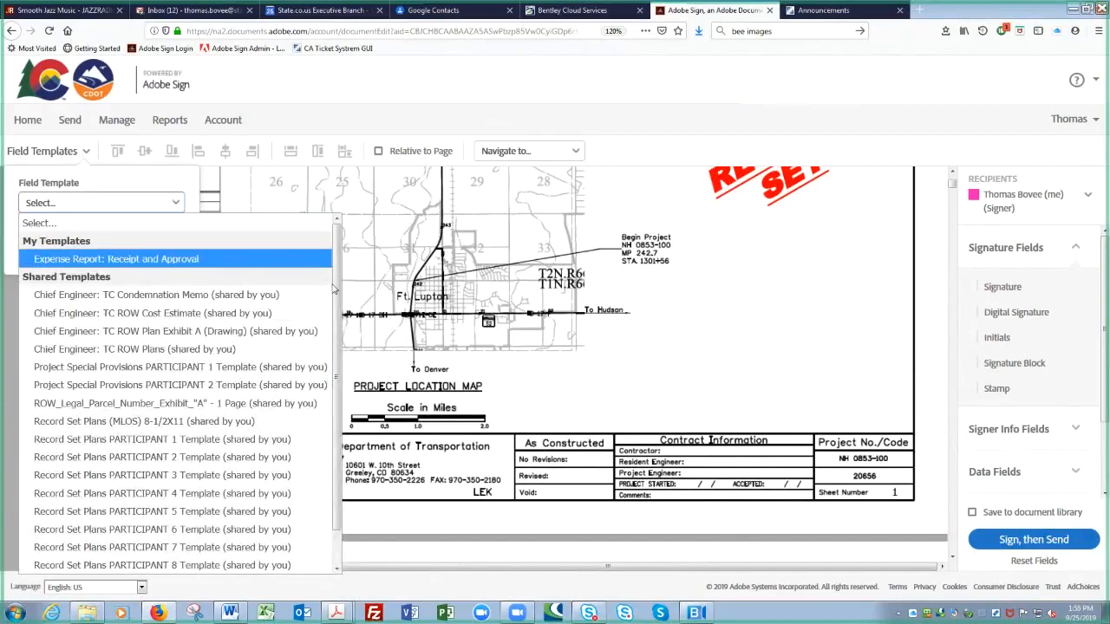
pyautogui.scroll(-2, 338, 293)
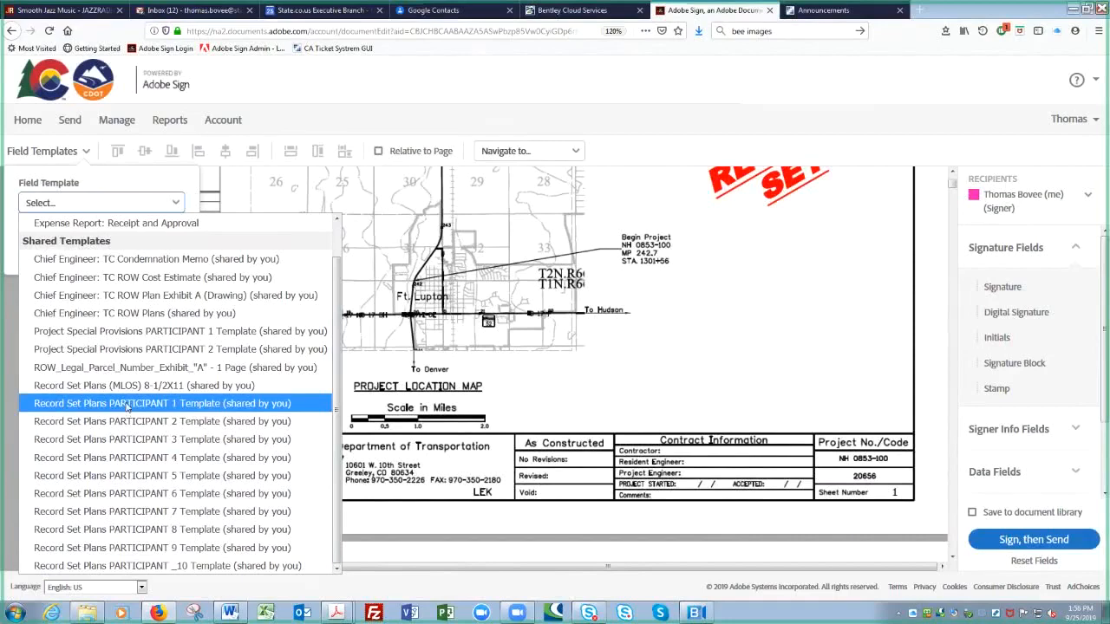
pyautogui.click(127, 404)
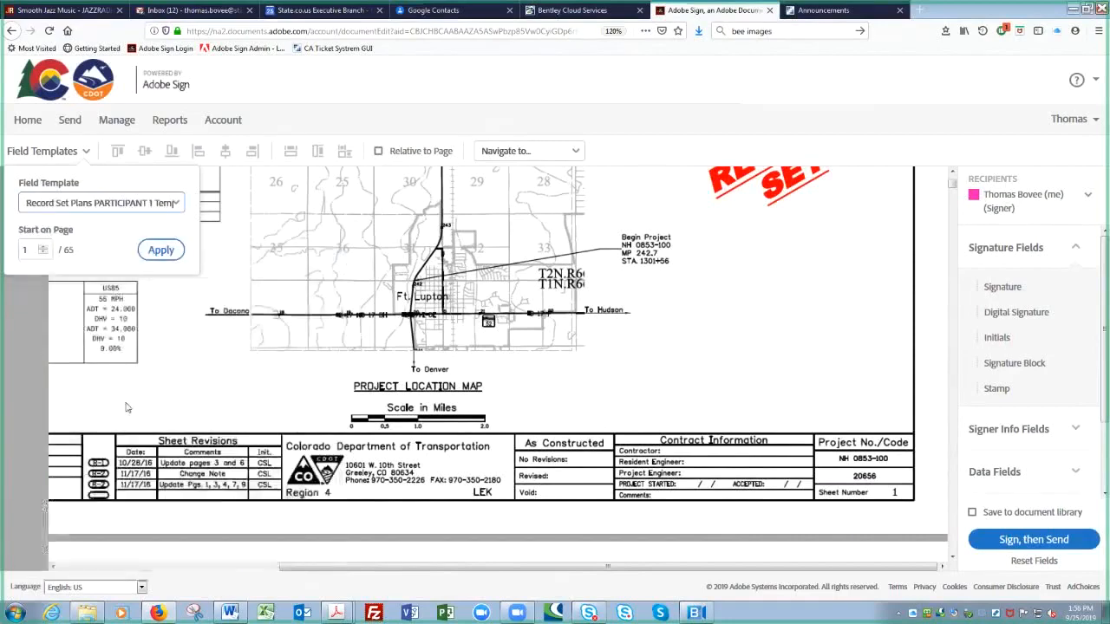
pyautogui.click(162, 250)
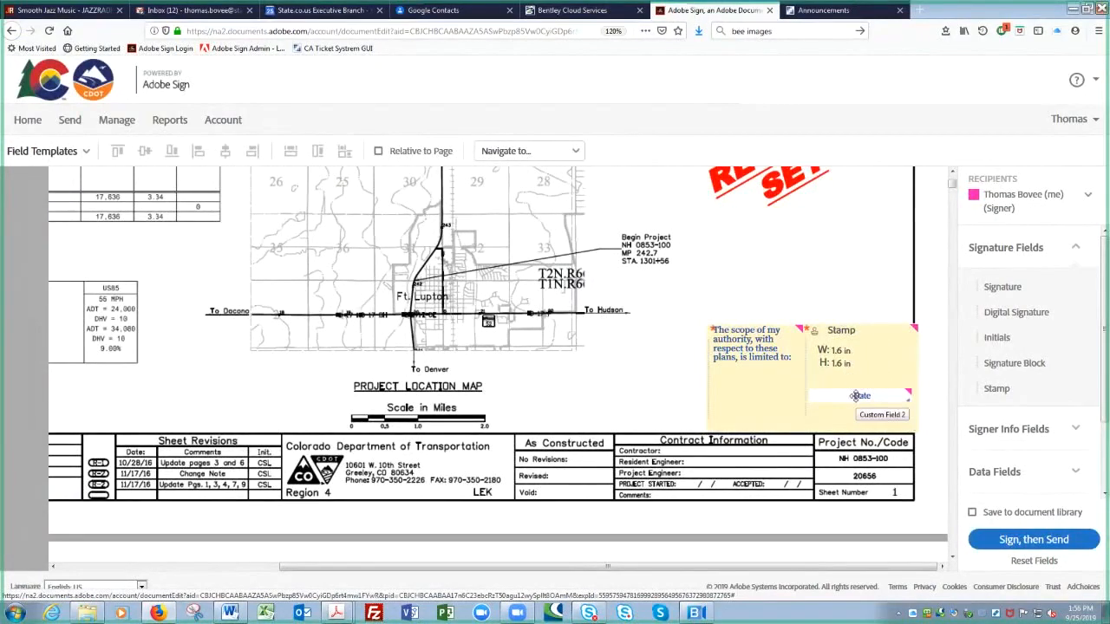
# Step: Select the Date, Stamp and scope text fields on sheet 1 and nudge them left
pyautogui.click(914, 315)
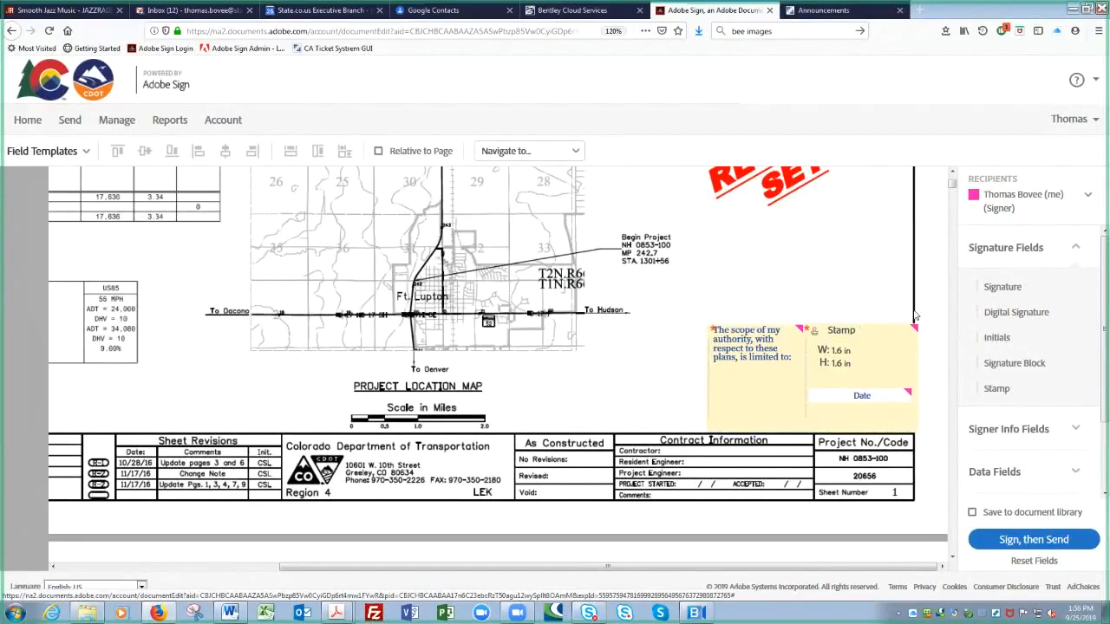
pyautogui.click(914, 315)
pyautogui.click(856, 395)
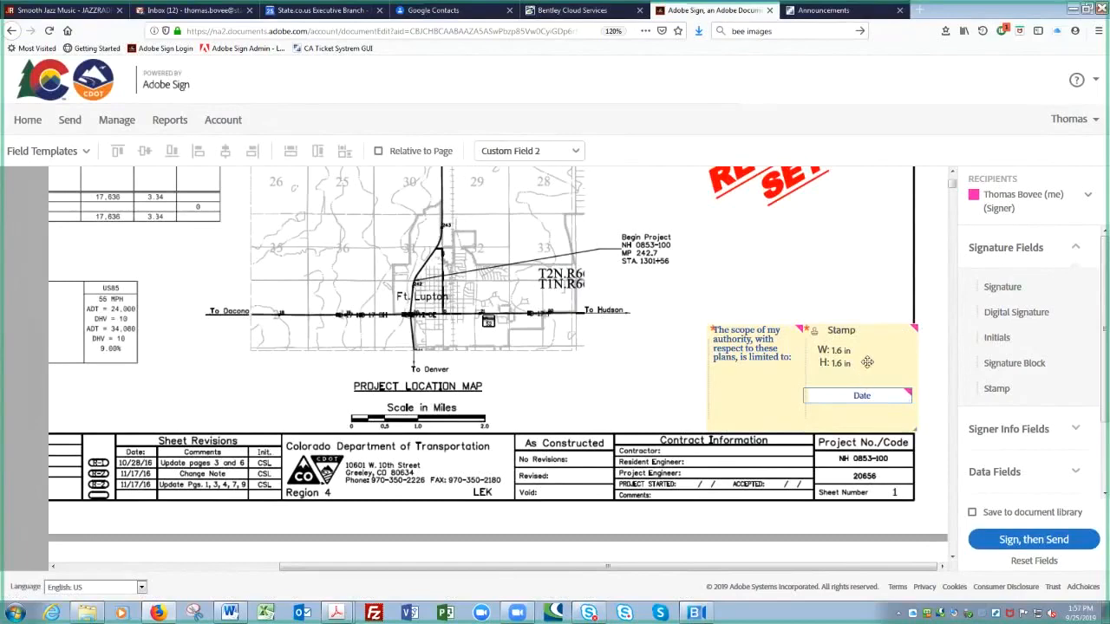
pyautogui.click(867, 362)
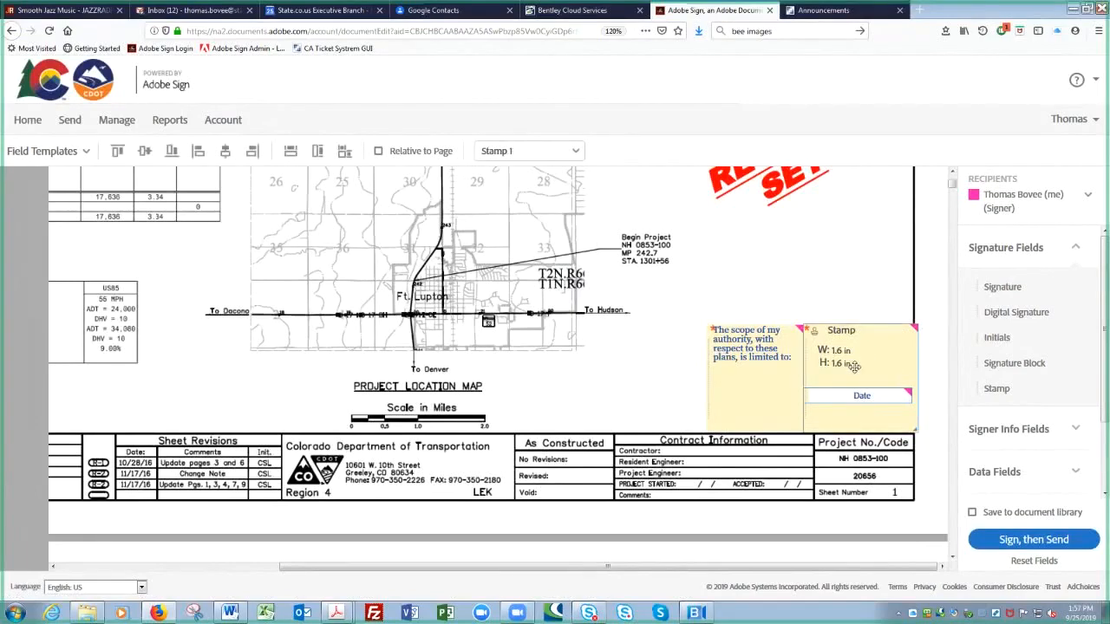
pyautogui.click(770, 378)
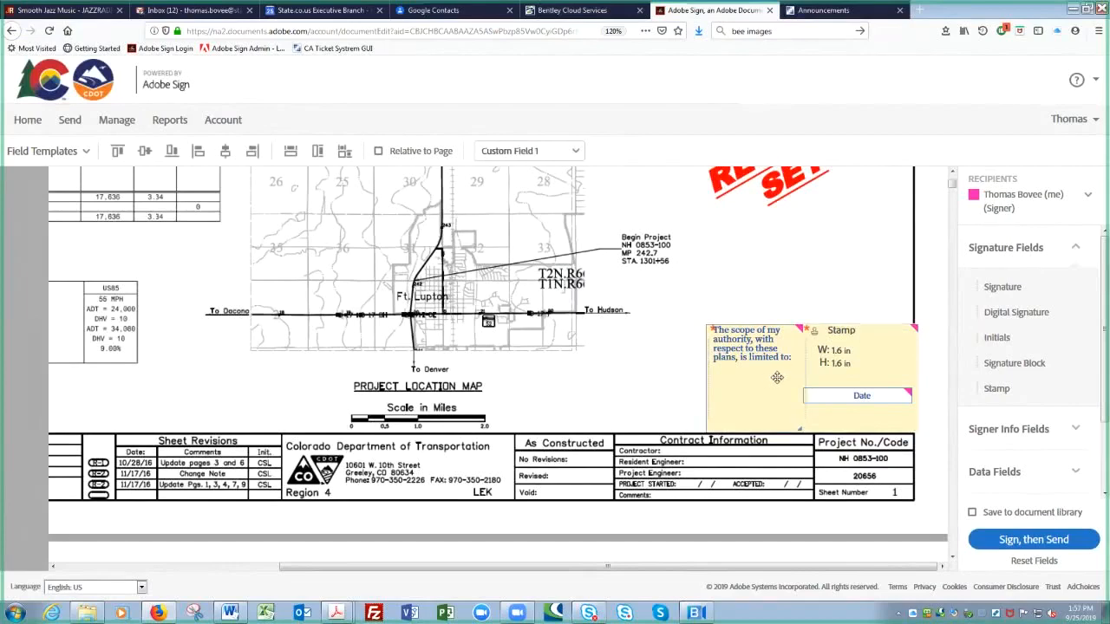
pyautogui.moveTo(847, 372); pyautogui.dragTo(839, 373)
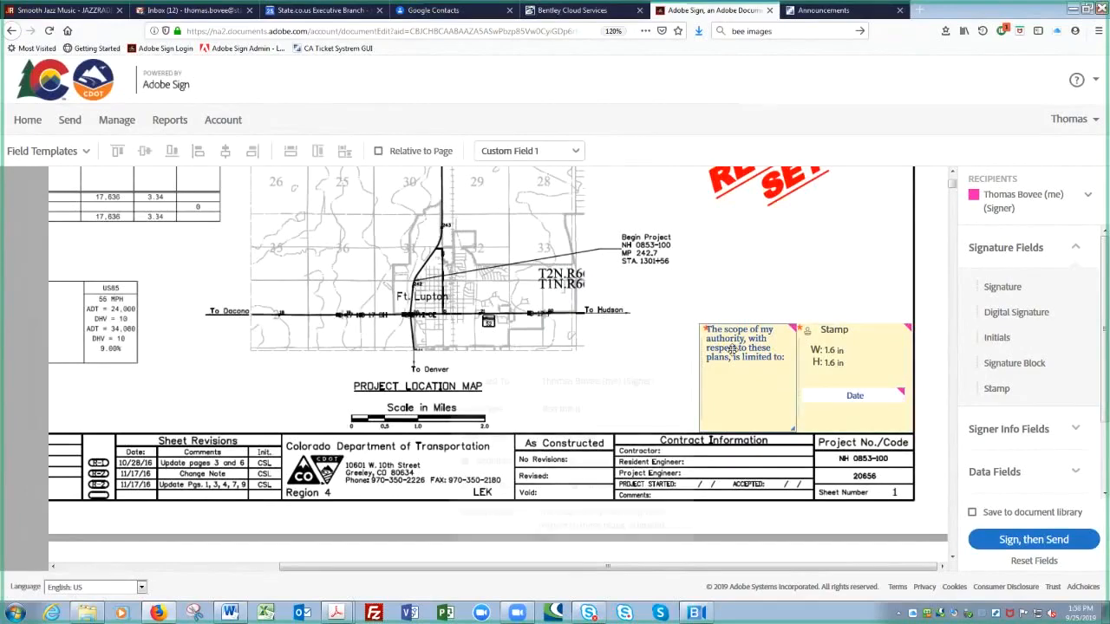
pyautogui.doubleClick(732, 349)
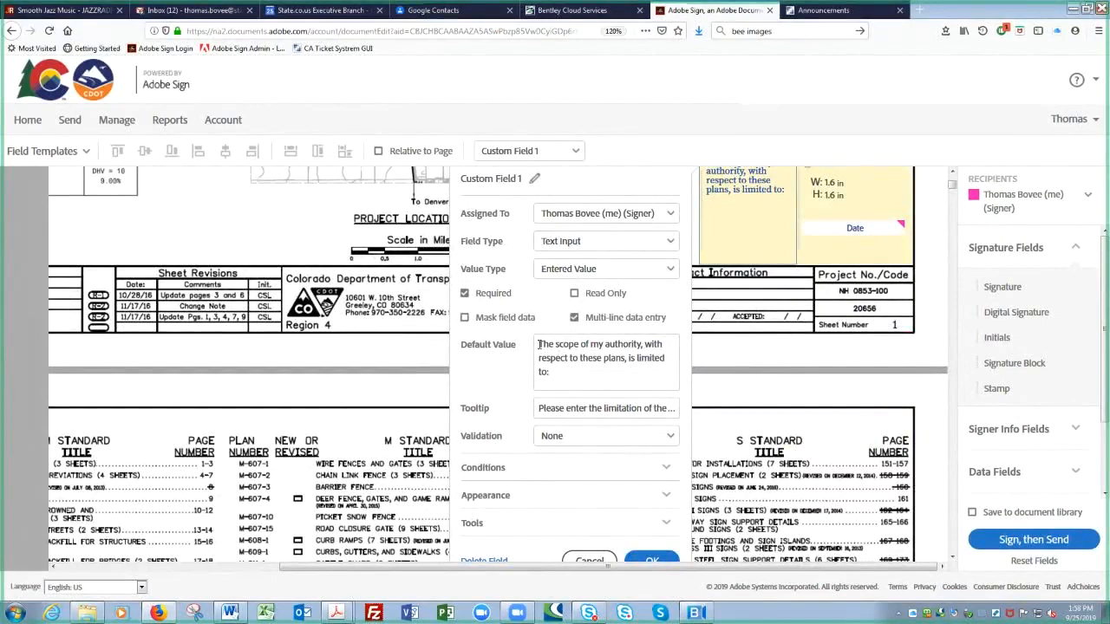
pyautogui.click(538, 408)
pyautogui.press('Right')
pyautogui.press('Right')
pyautogui.press('Right')
pyautogui.press('Right')
pyautogui.press('Right')
pyautogui.press('Right')
pyautogui.press('Right')
pyautogui.press('Right')
pyautogui.press('Right')
pyautogui.press('Right')
pyautogui.press('Right')
pyautogui.press('Right')
pyautogui.press('Right')
pyautogui.press('Right')
pyautogui.press('Right')
pyautogui.press('Right')
pyautogui.press('Right')
pyautogui.press('Right')
pyautogui.press('Right')
pyautogui.press('Right')
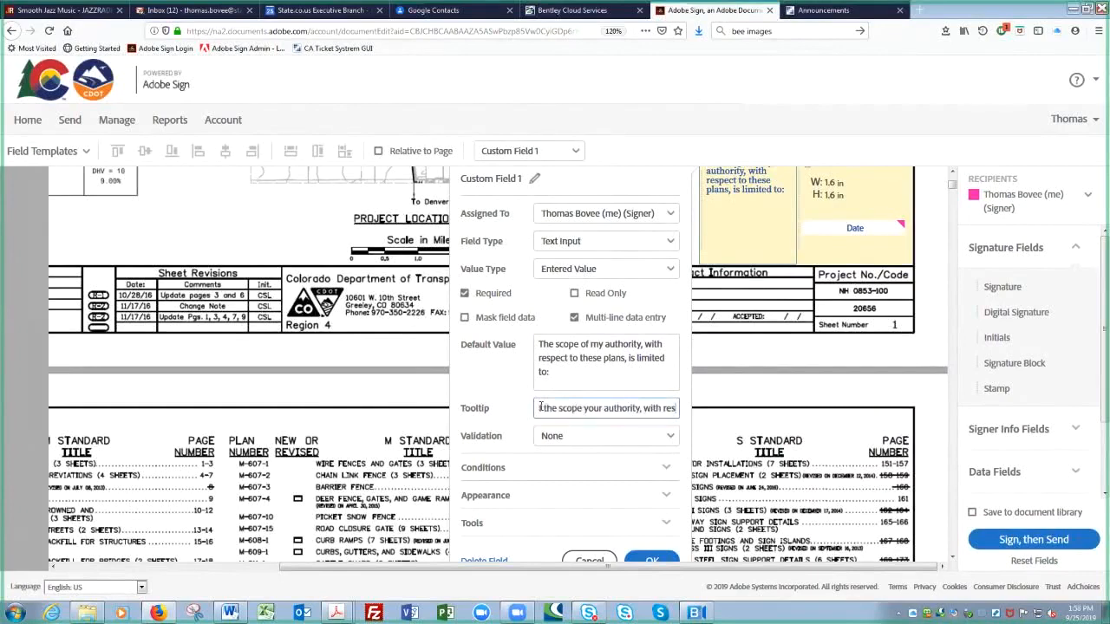
pyautogui.press('Right')
pyautogui.press('Right')
pyautogui.press('Right')
pyautogui.press('Right')
pyautogui.press('Right')
pyautogui.press('Right')
pyautogui.press('Right')
pyautogui.press('Right')
pyautogui.press('Right')
pyautogui.press('Right')
pyautogui.press('Right')
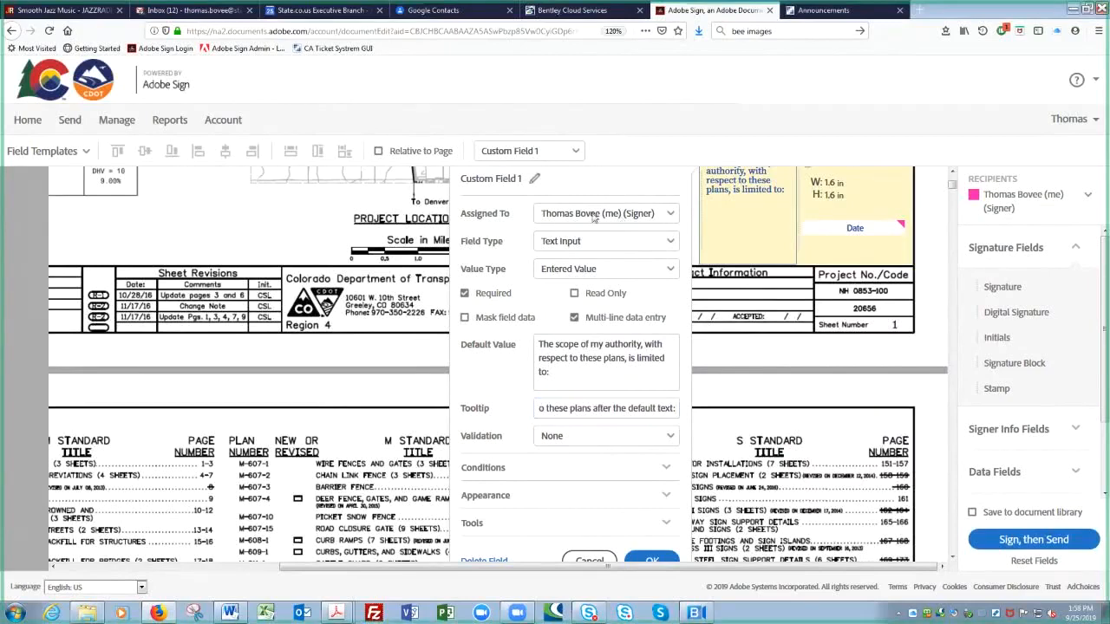
pyautogui.click(666, 496)
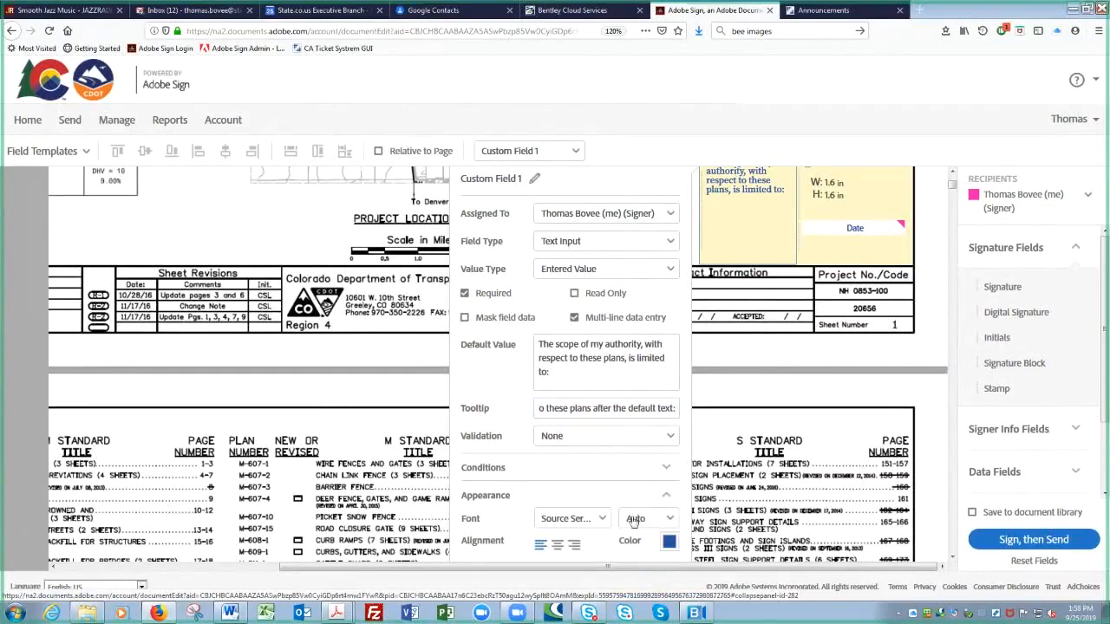
pyautogui.moveTo(667, 540)
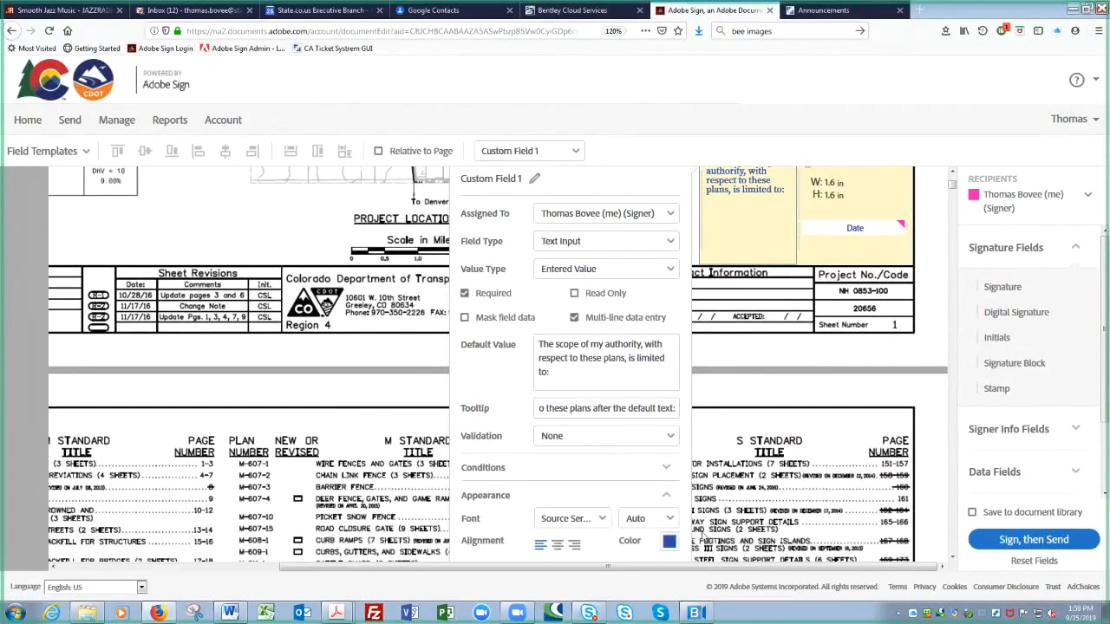
pyautogui.click(667, 542)
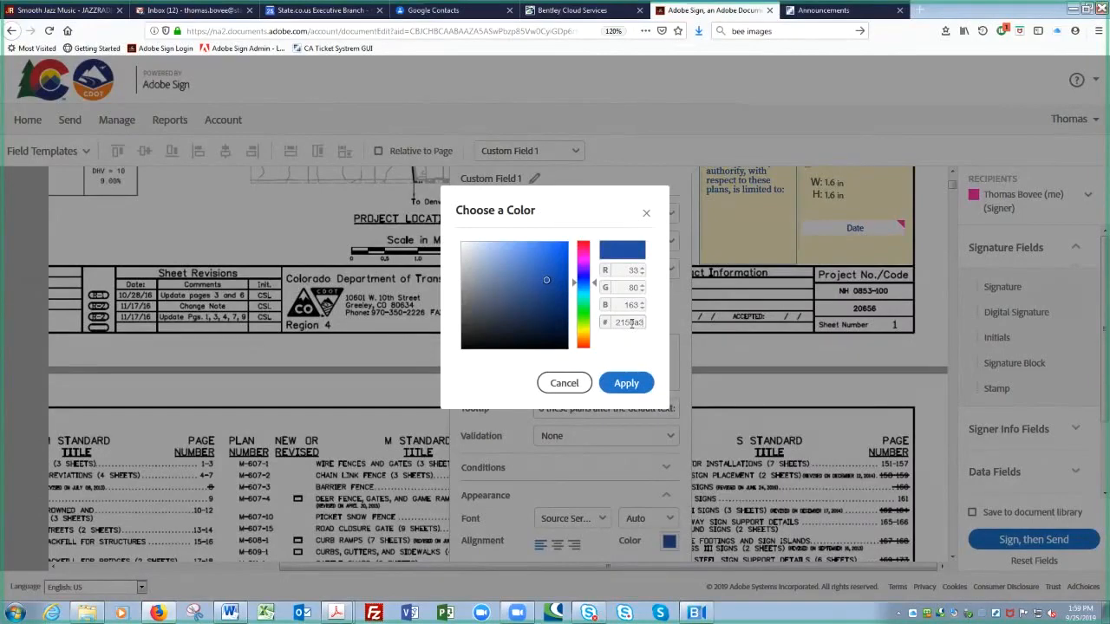
pyautogui.click(564, 384)
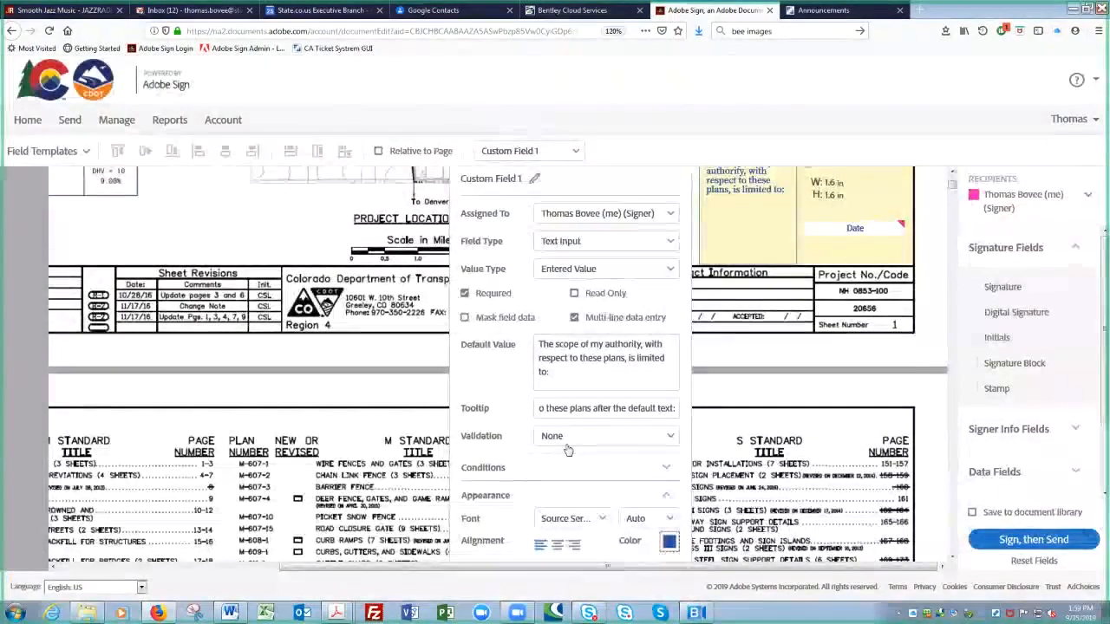
pyautogui.press('Escape')
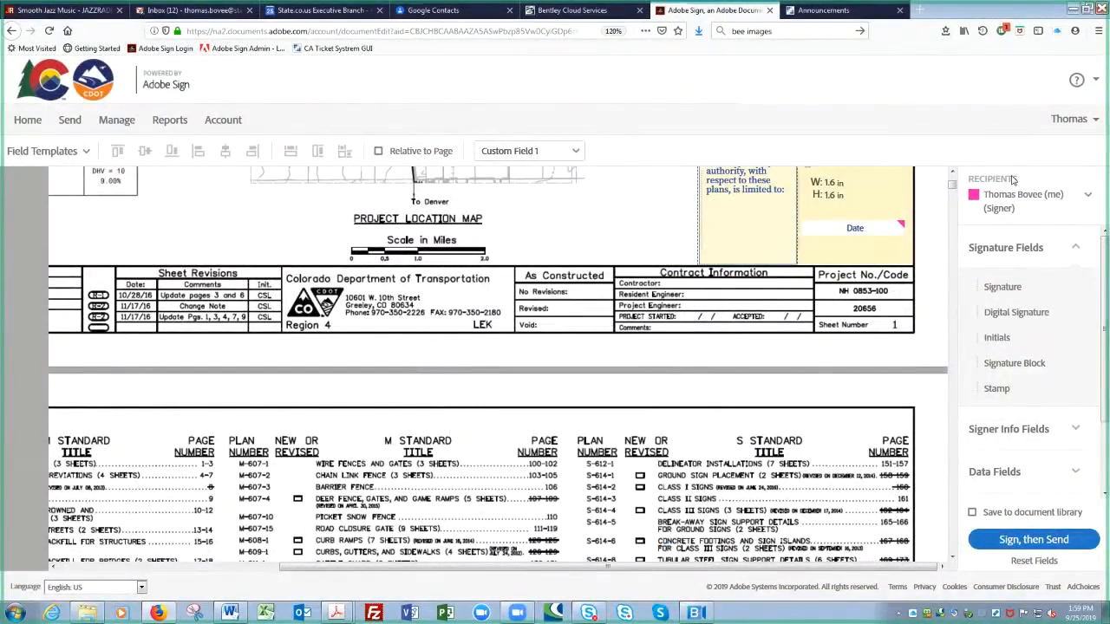
# Step: Scroll to sheet 2 and reopen the field templates with Start on Page set to 2
pyautogui.moveTo(954, 528)
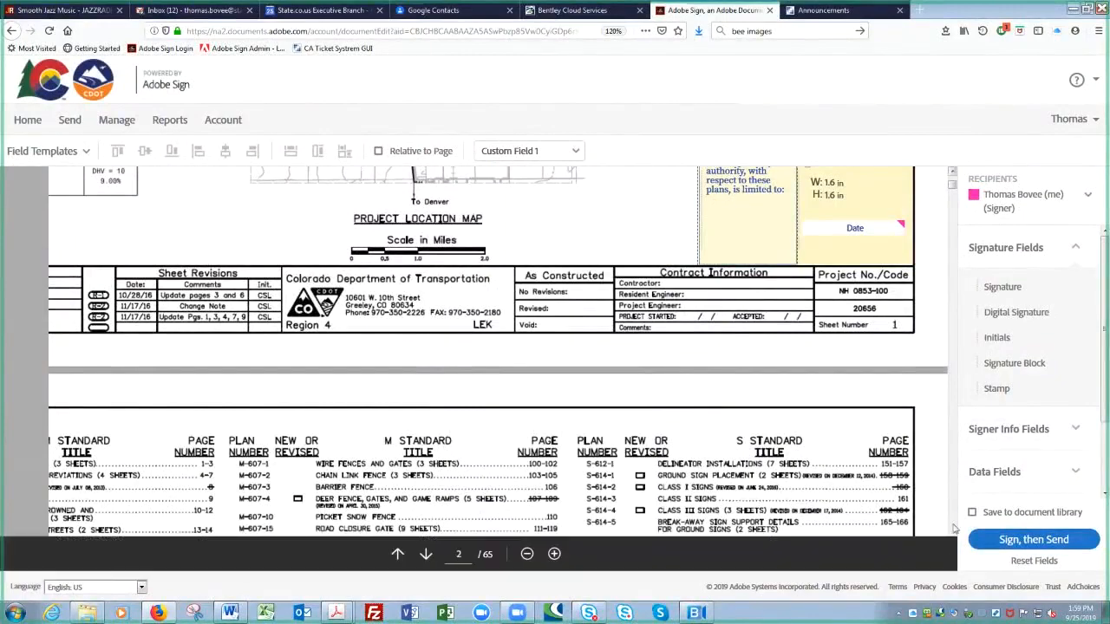
pyautogui.scroll(-10, 954, 528)
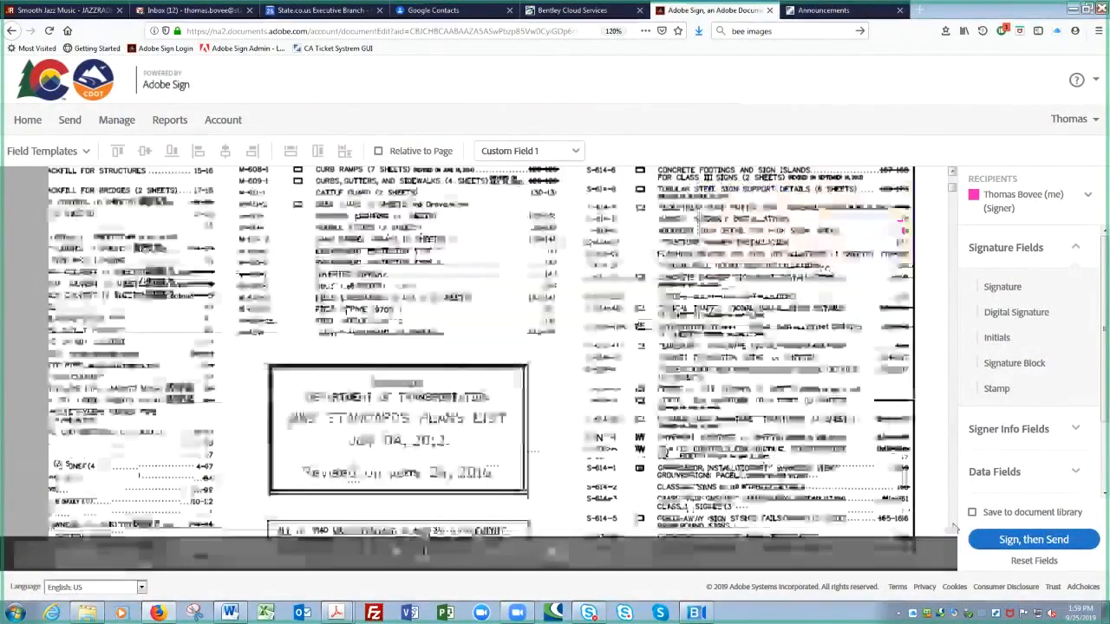
pyautogui.click(952, 174)
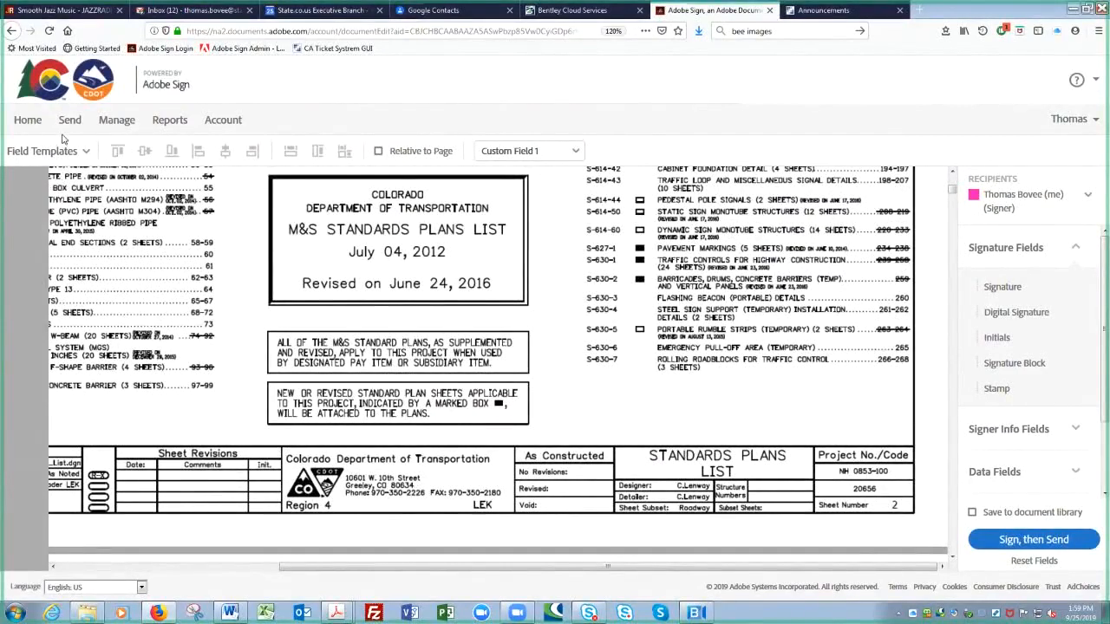
pyautogui.click(85, 152)
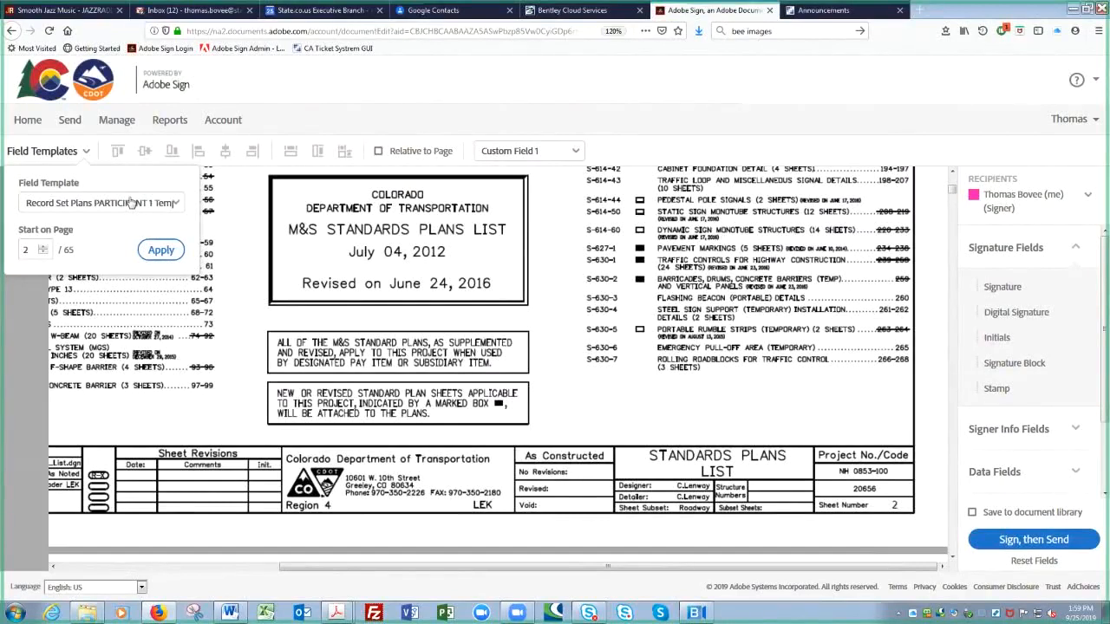
# Step: Apply the PARTICIPANT 1 template on page 2 and check the new Stamp field above the title block
pyautogui.click(158, 249)
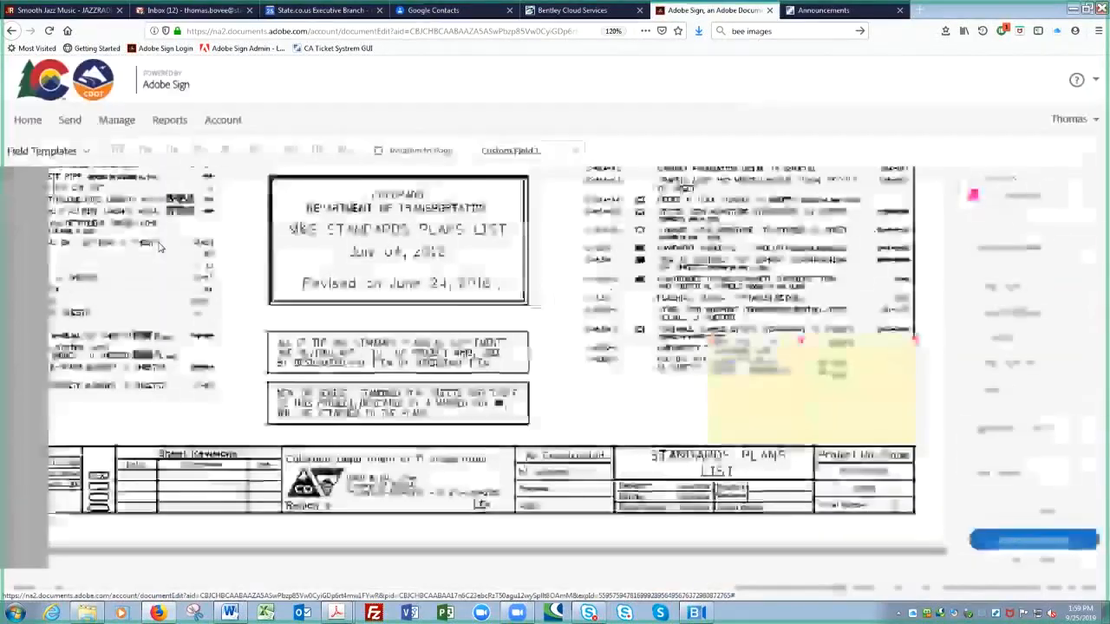
pyautogui.click(851, 411)
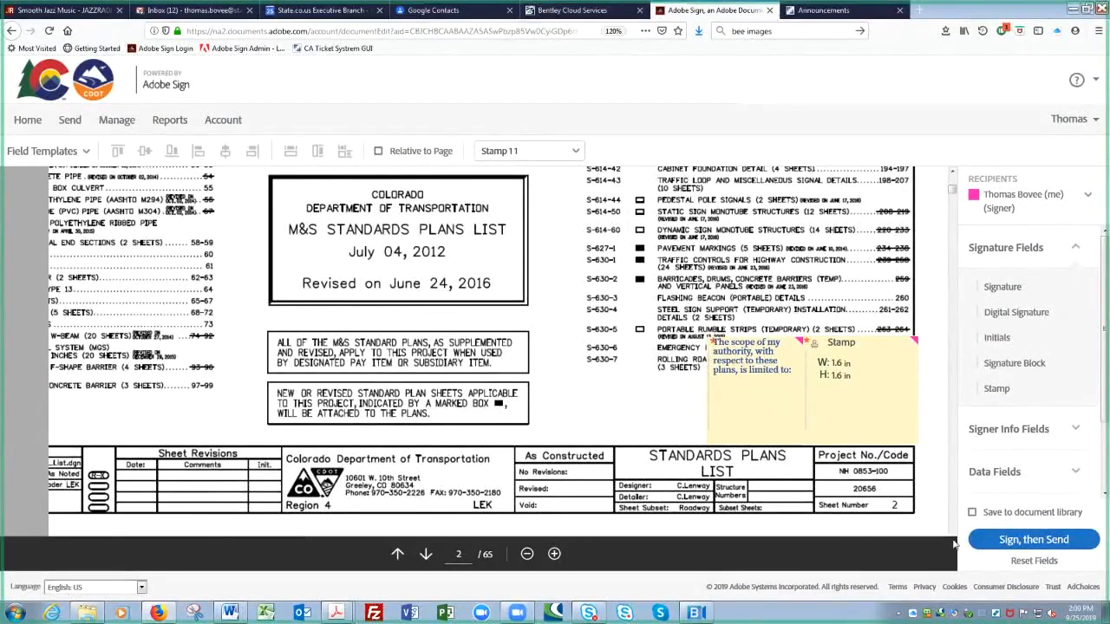
pyautogui.scroll(-4, 954, 543)
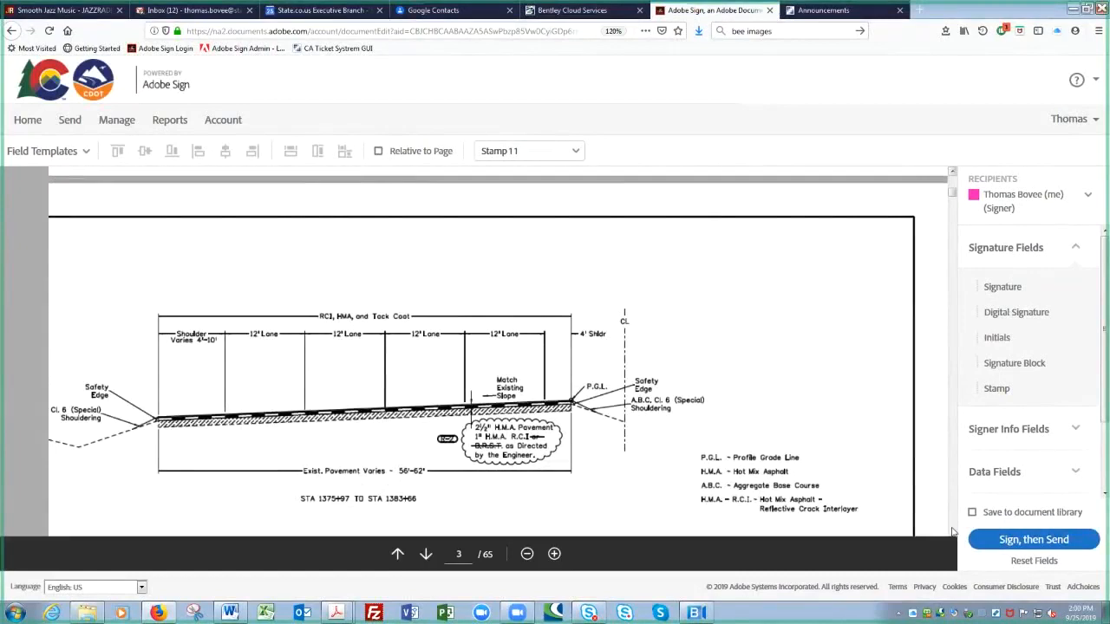
pyautogui.scroll(3, 952, 532)
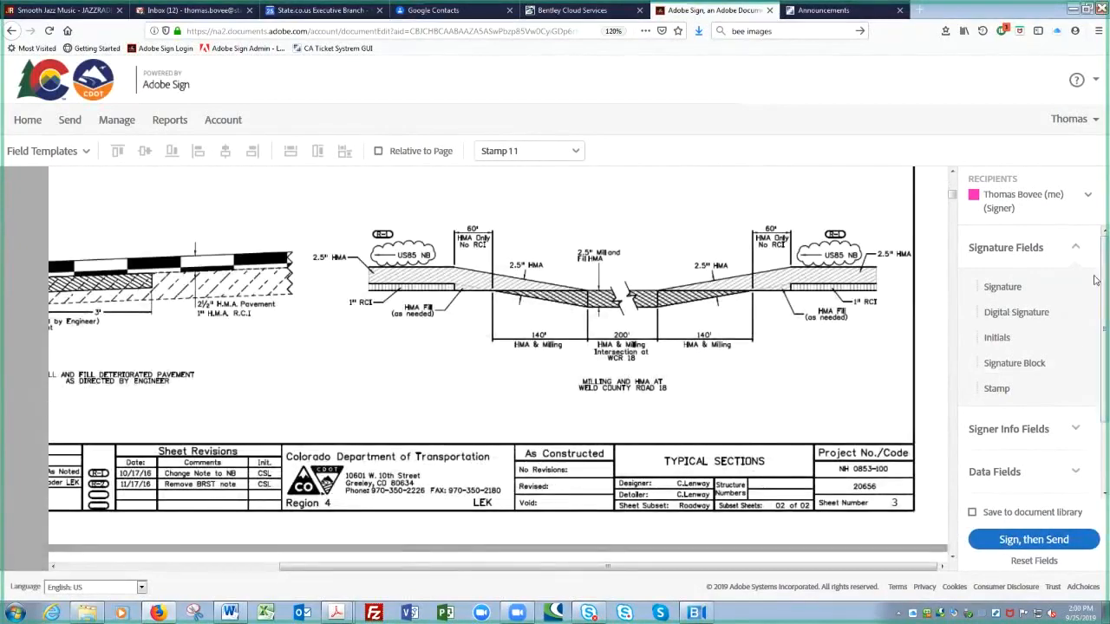
# Step: Make the second signer the current recipient and apply the Record Set Plans PARTICIPANT 2 Template from page 3
pyautogui.click(1087, 198)
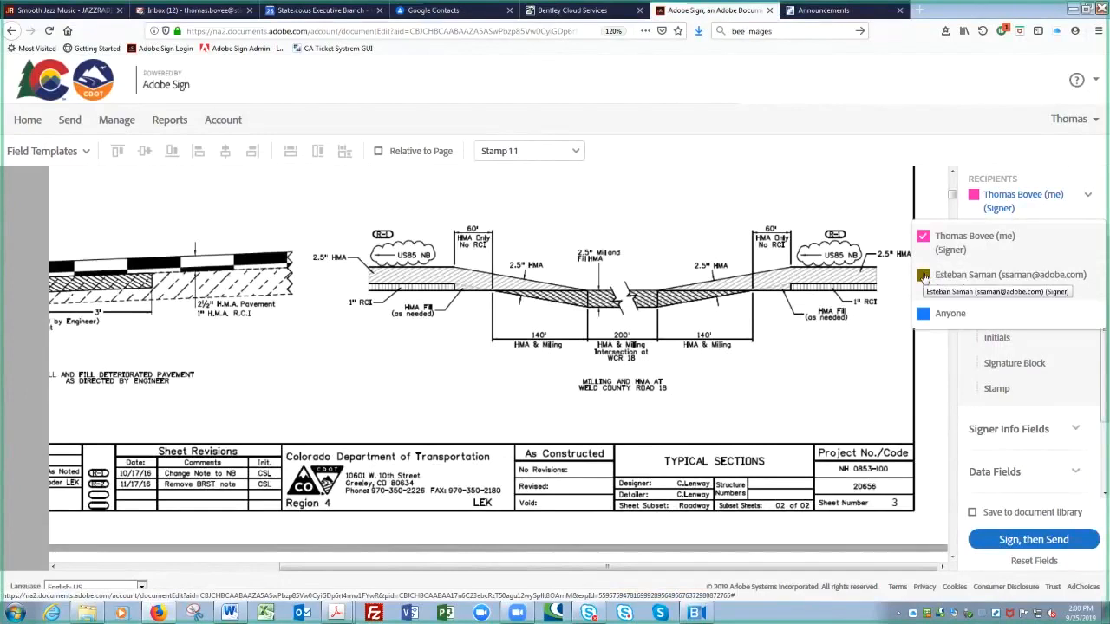
pyautogui.click(924, 276)
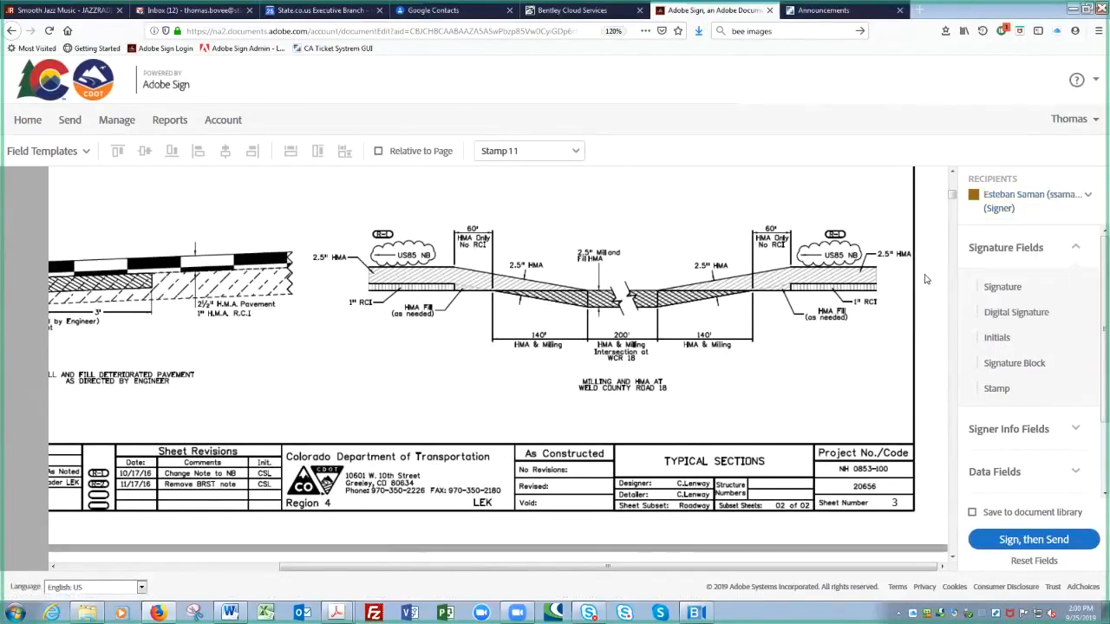
pyautogui.click(85, 153)
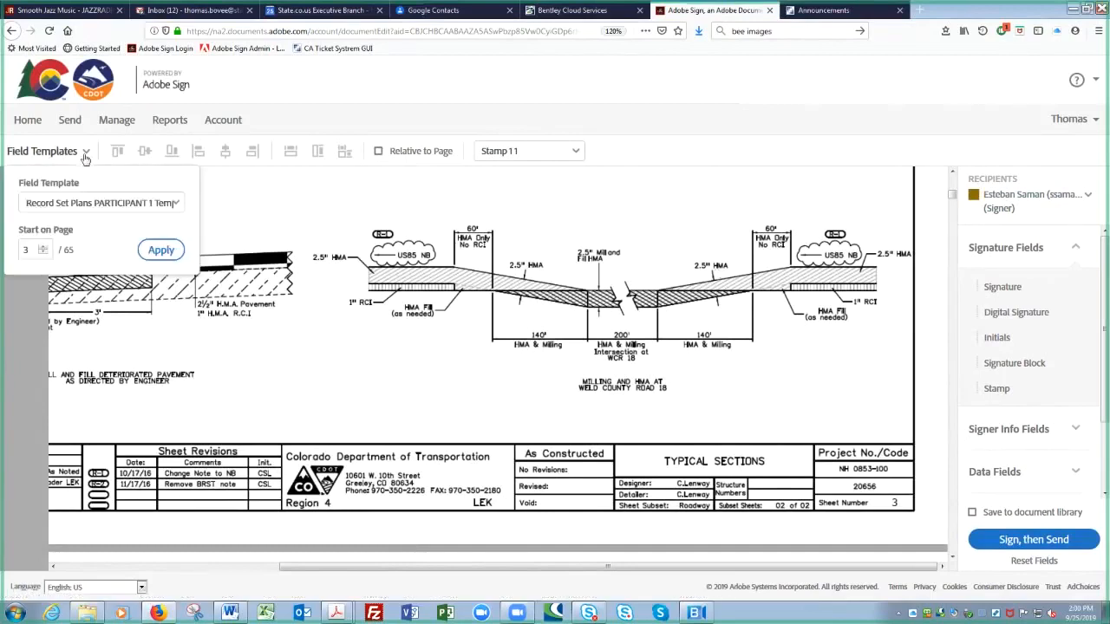
pyautogui.click(176, 205)
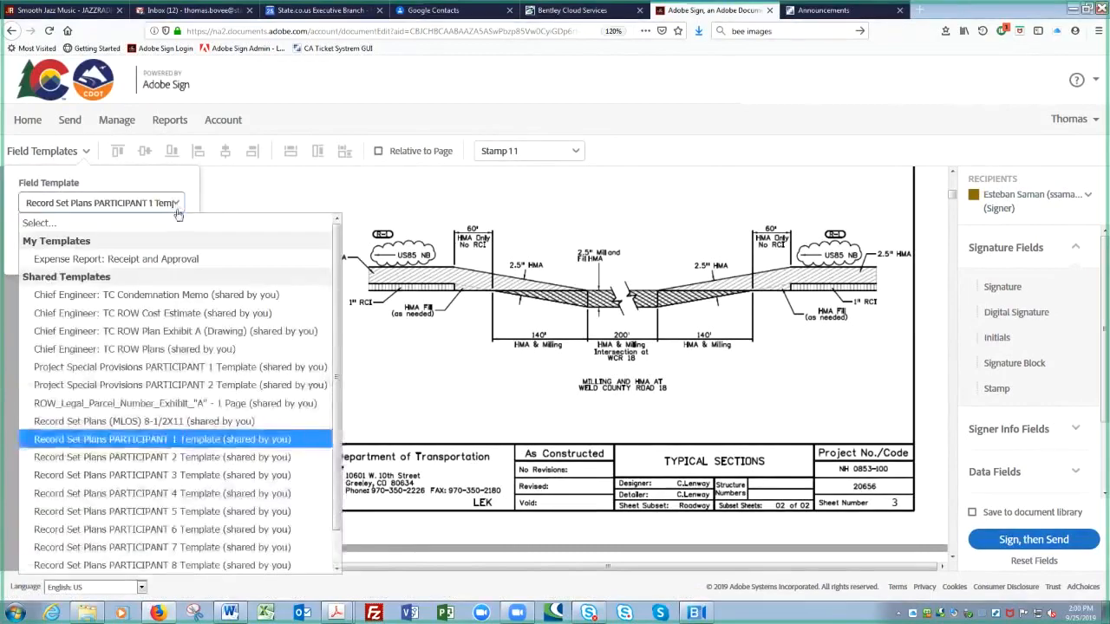
pyautogui.click(202, 458)
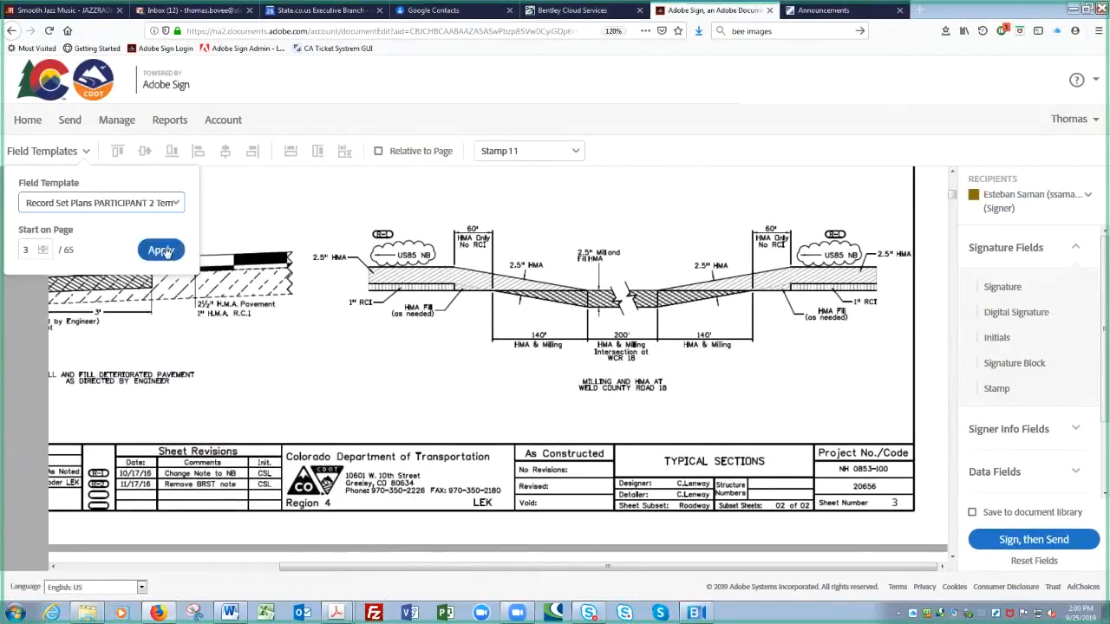
pyautogui.click(161, 250)
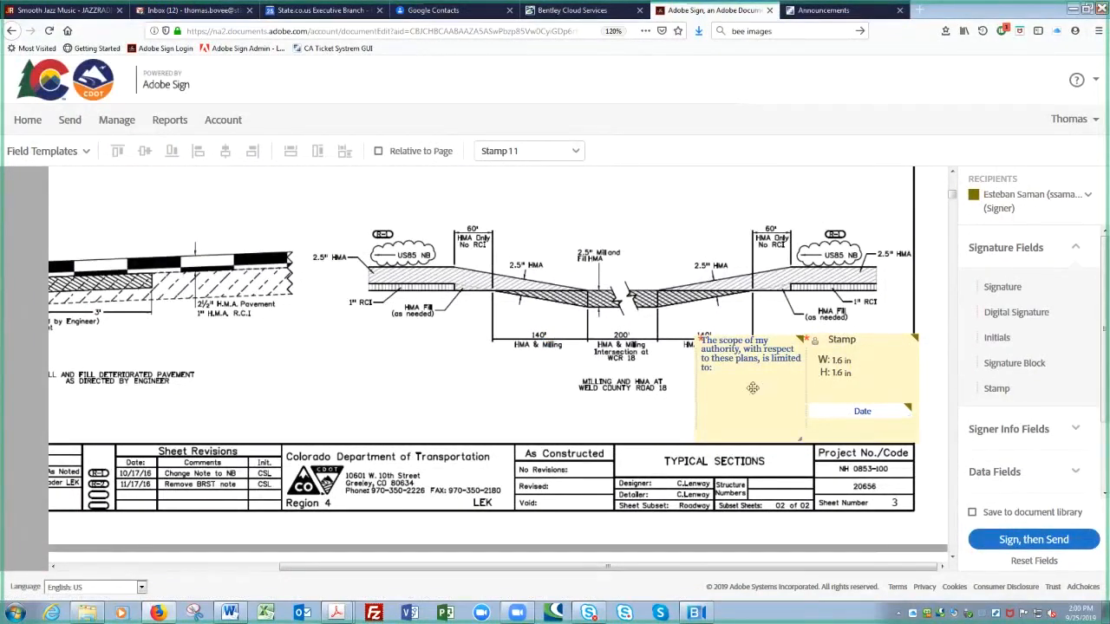
# Step: Select the stamp, scope text and date fields on sheet 3, then nudge the Stamp field left
pyautogui.click(863, 385)
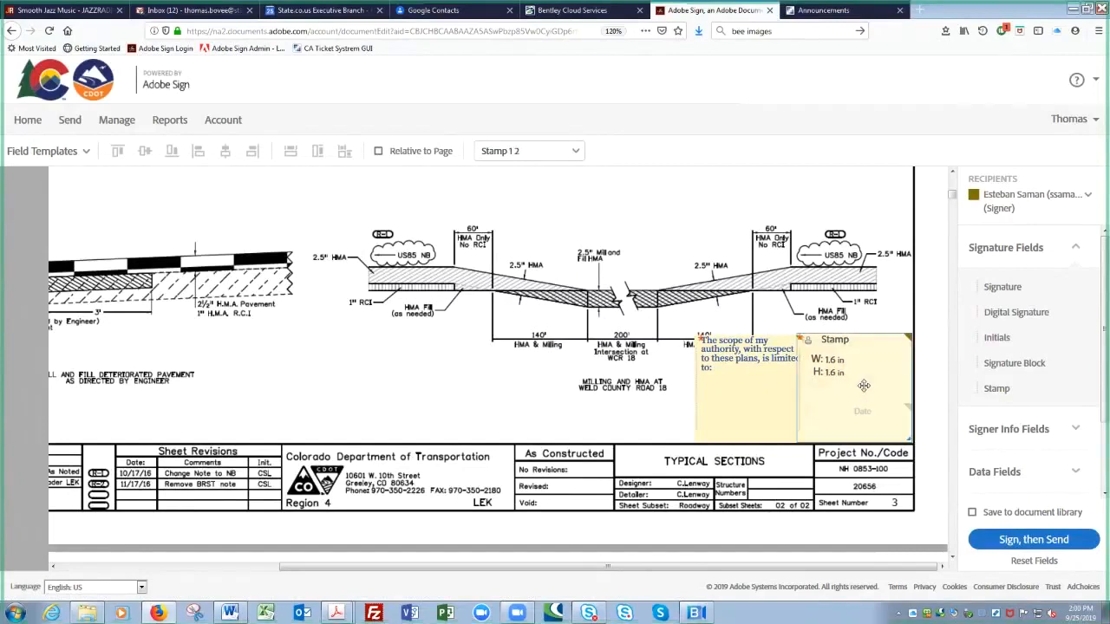
pyautogui.click(777, 402)
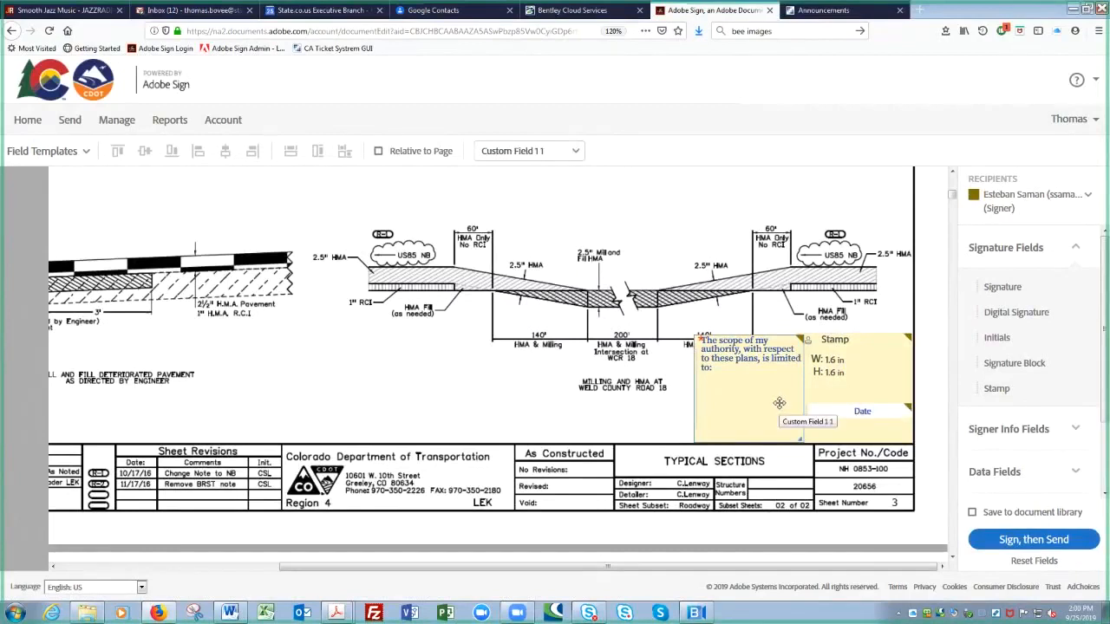
pyautogui.click(834, 410)
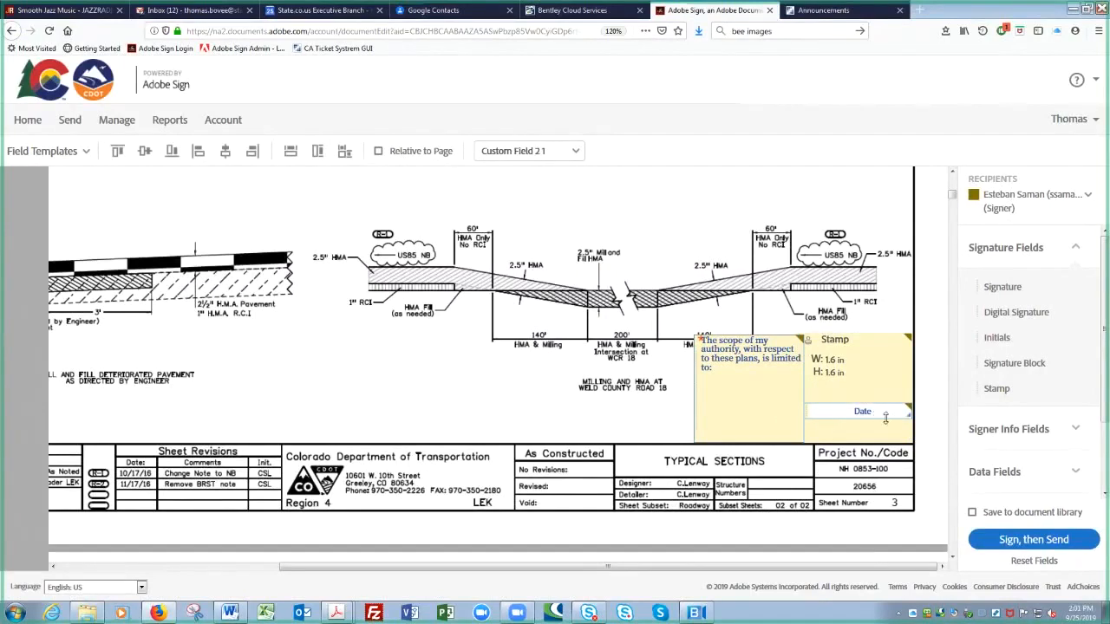
pyautogui.click(875, 373)
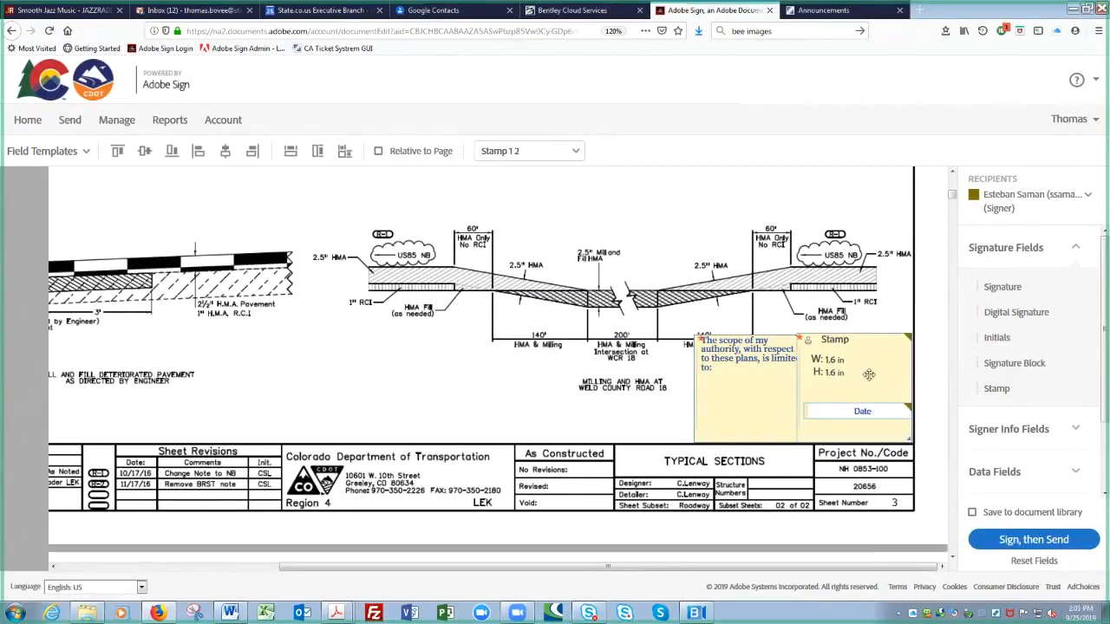
pyautogui.moveTo(868, 375)
pyautogui.mouseDown()
pyautogui.moveTo(826, 330)
pyautogui.moveTo(819, 299)
pyautogui.moveTo(746, 321)
pyautogui.moveTo(585, 221)
pyautogui.moveTo(484, 235)
pyautogui.moveTo(546, 293)
pyautogui.moveTo(854, 358)
pyautogui.moveTo(865, 373)
pyautogui.mouseUp()
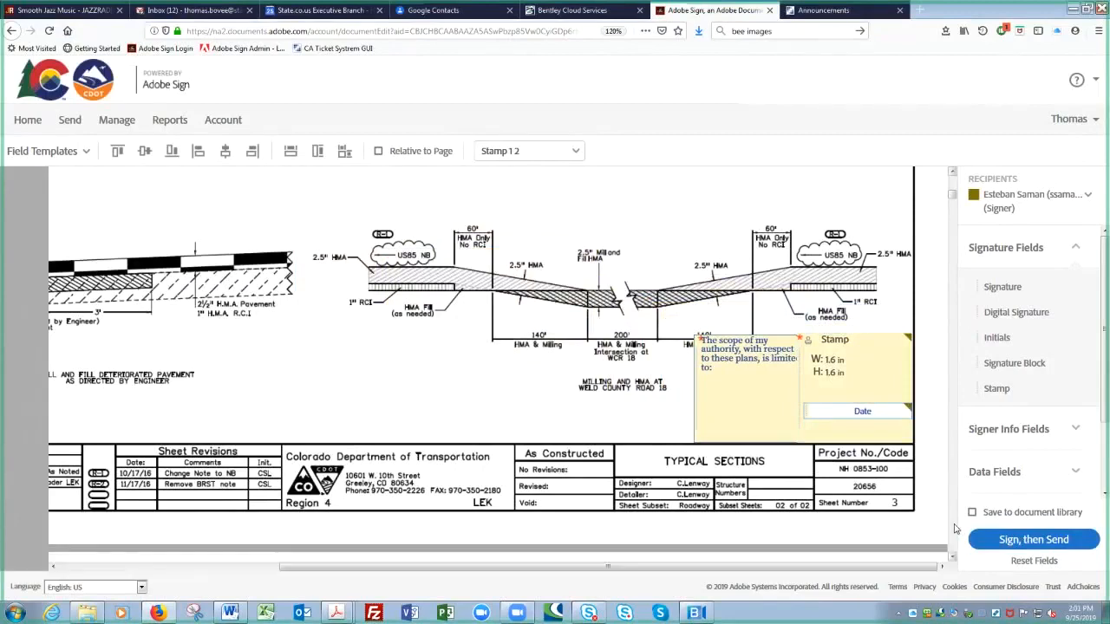
# Step: Scroll to sheet 4 and apply the Record Set Plans PARTICIPANT 2 Template starting on page 4
pyautogui.scroll(-5, 953, 528)
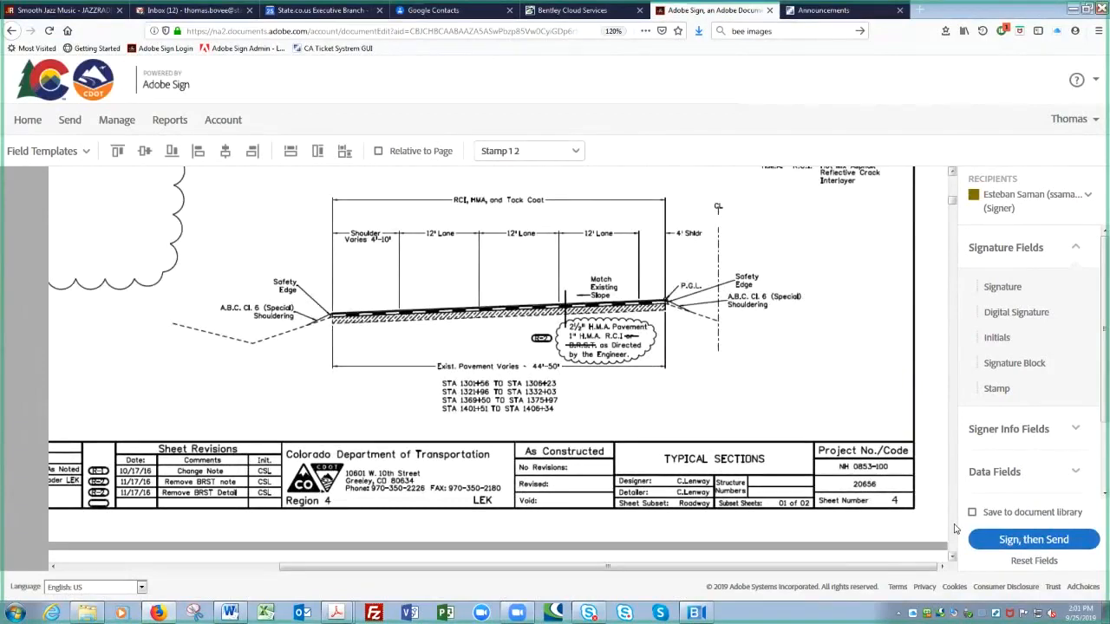
pyautogui.click(86, 154)
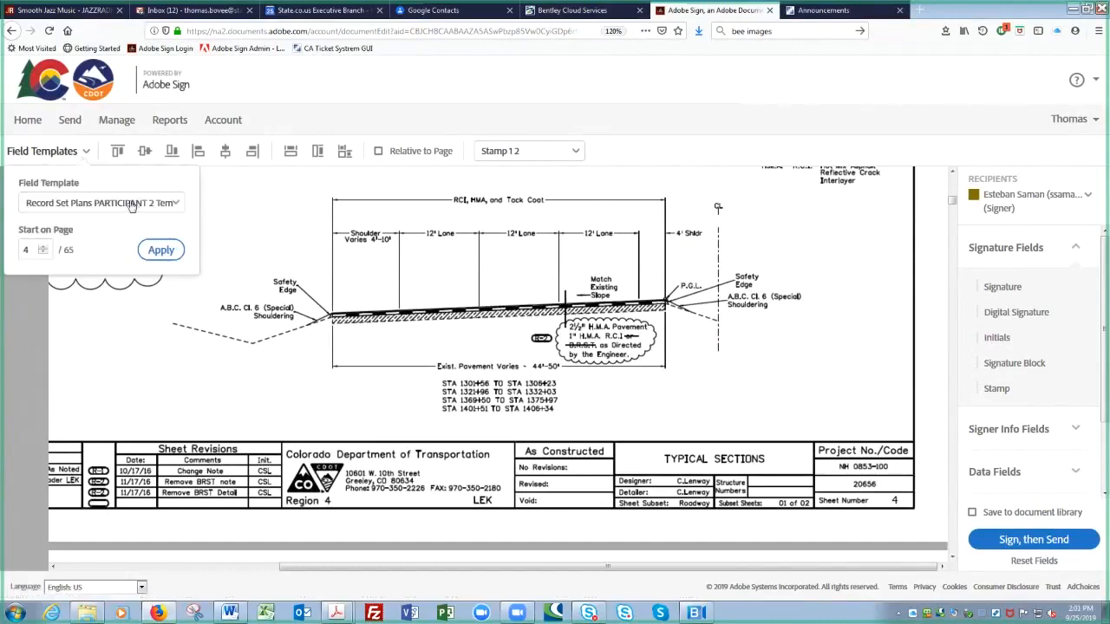
pyautogui.click(161, 251)
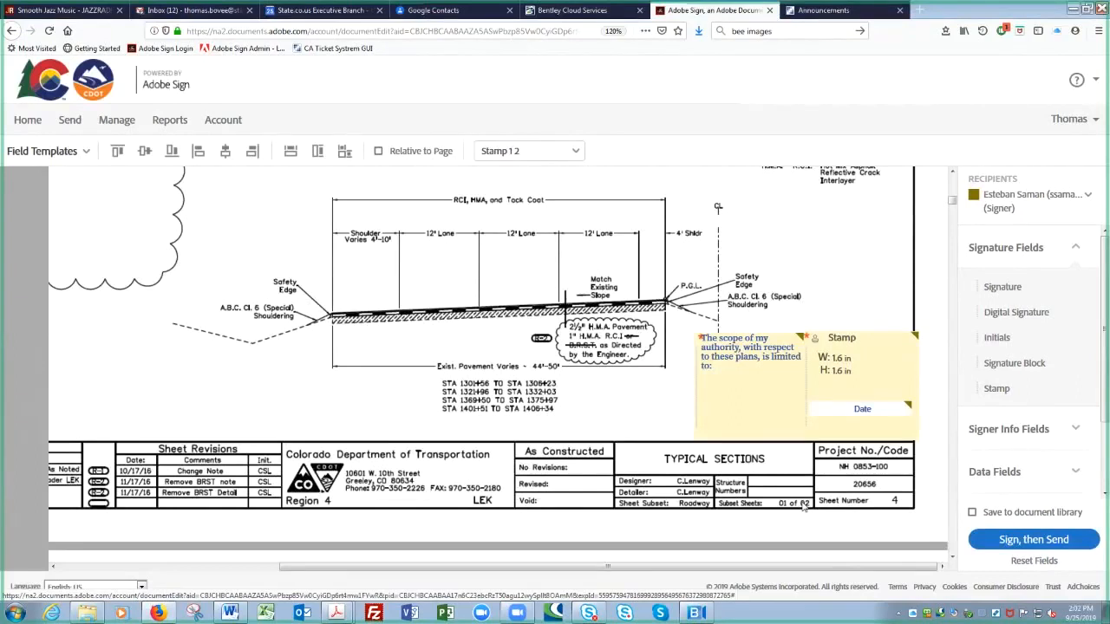
# Step: Review the scope text field's properties without changes, then bring up the sheet 4 Stamp field's actions
pyautogui.doubleClick(751, 387)
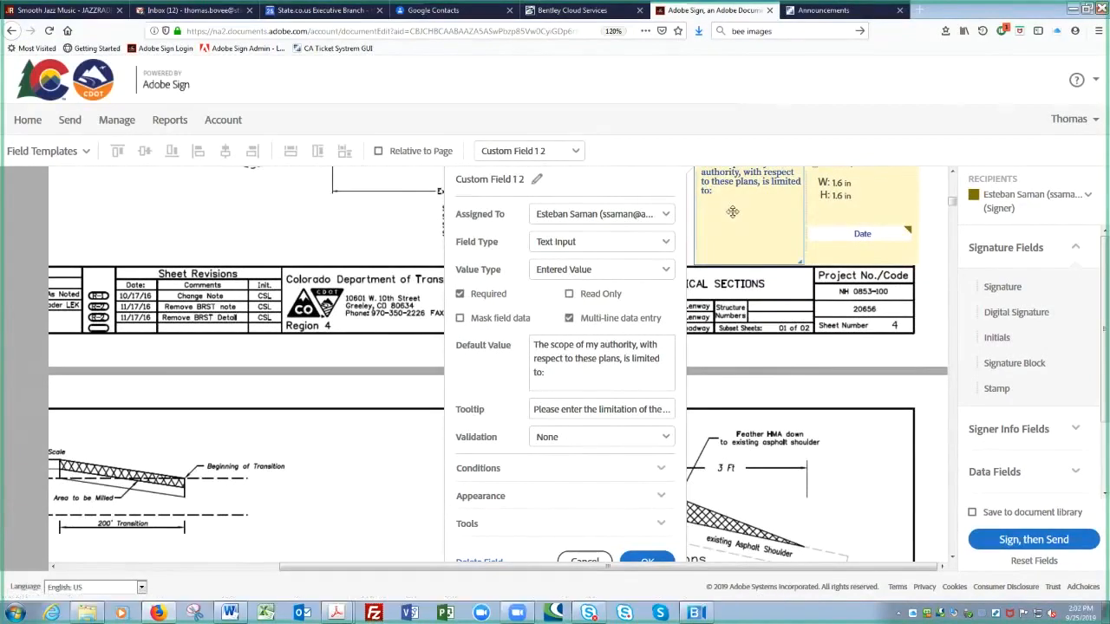
pyautogui.click(770, 312)
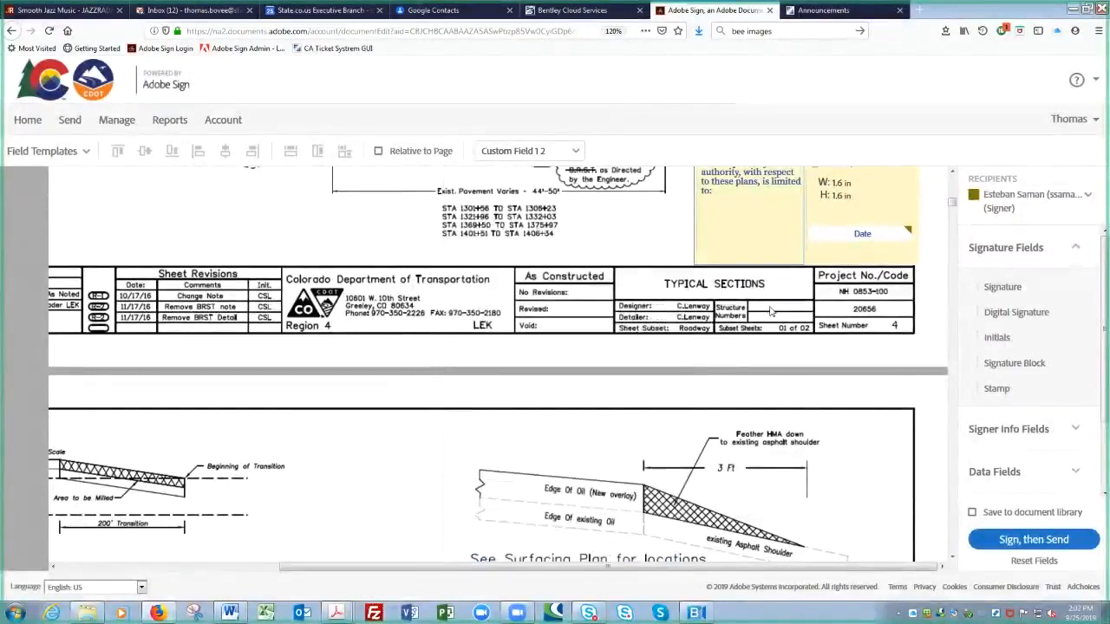
pyautogui.rightClick(734, 227)
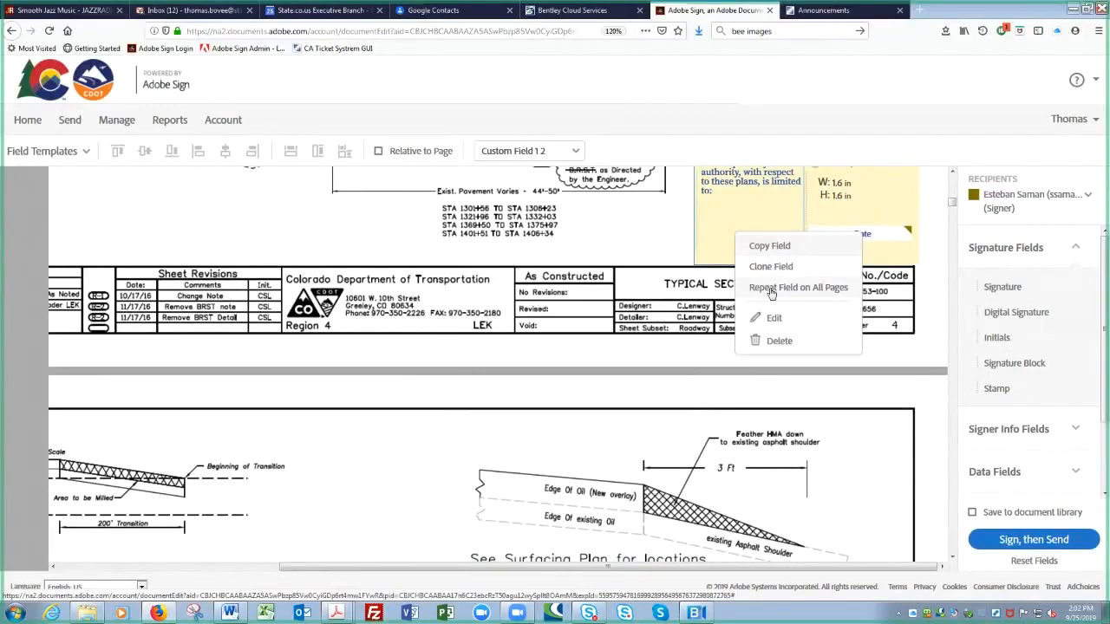
pyautogui.click(870, 194)
pyautogui.rightClick(870, 194)
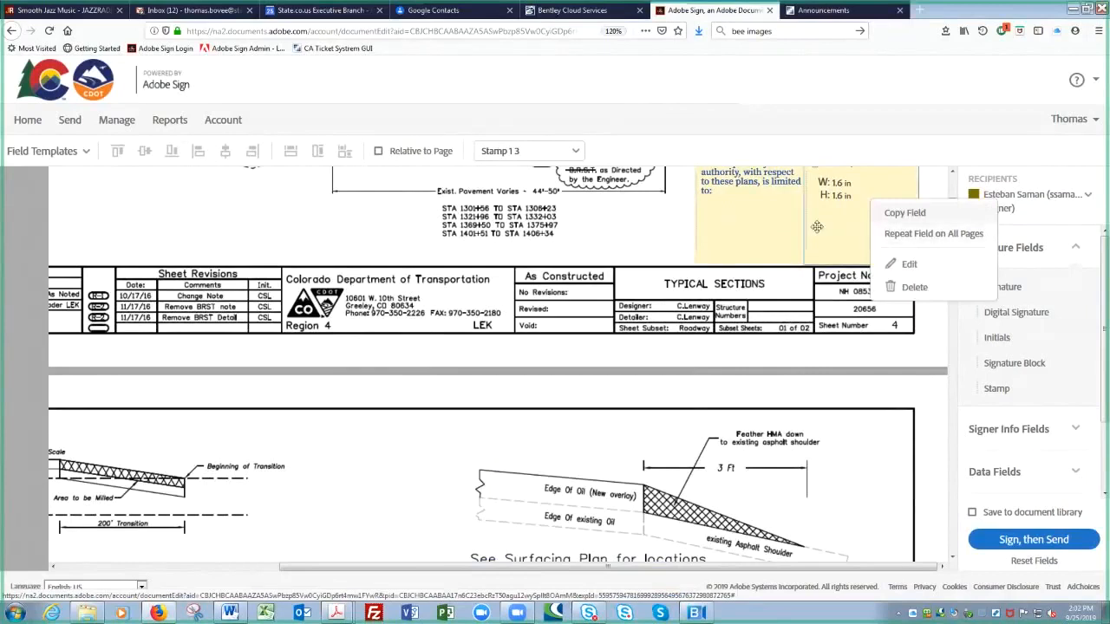
# Step: Close the Stamp field's action menu without choosing any option
pyautogui.click(666, 227)
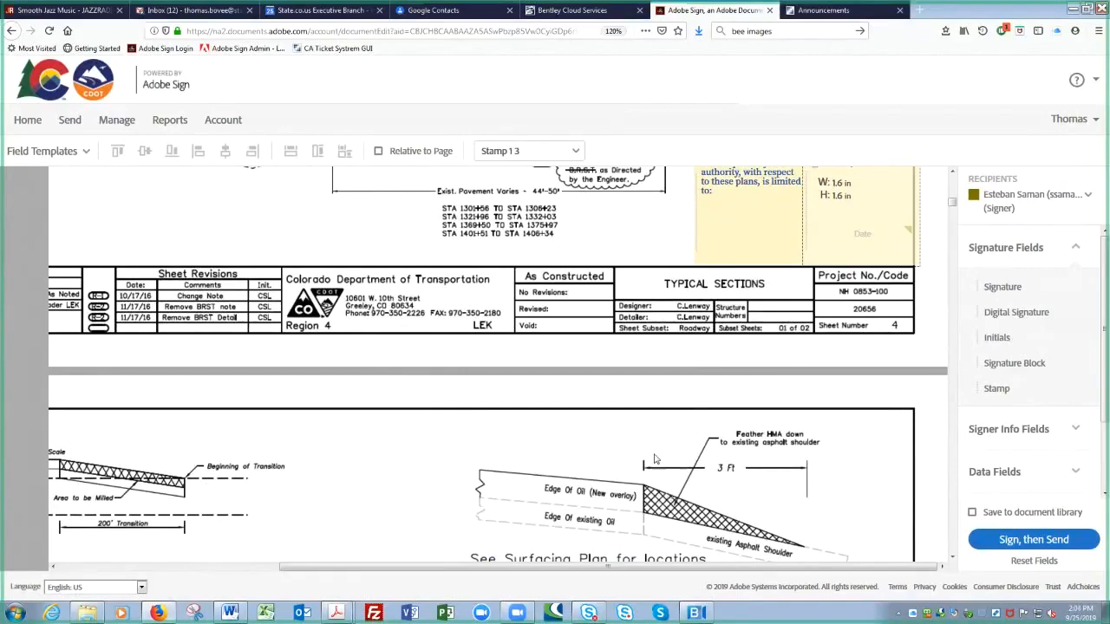
# Step: Apply the field template to sheet 5
pyautogui.scroll(-5, 655, 459)
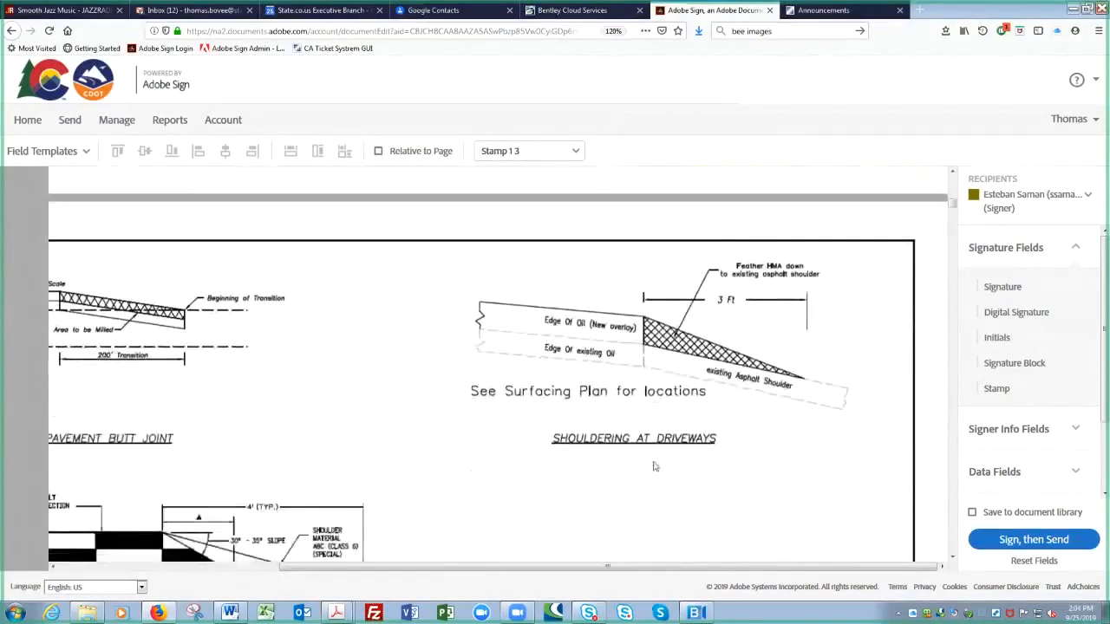
pyautogui.scroll(-3, 619, 514)
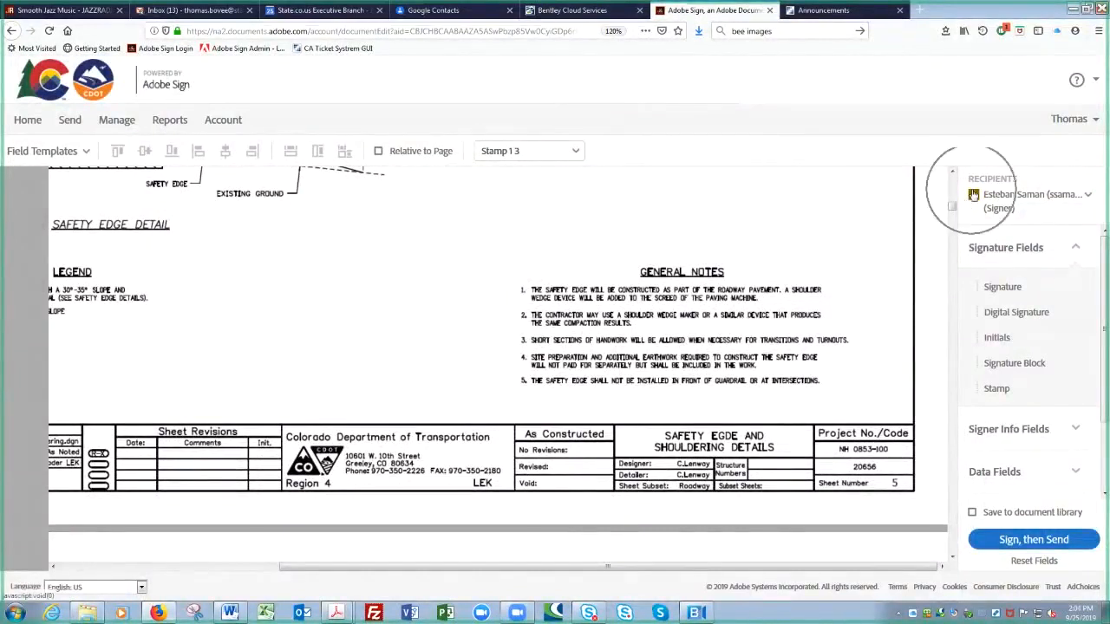
pyautogui.click(85, 151)
pyautogui.click(158, 251)
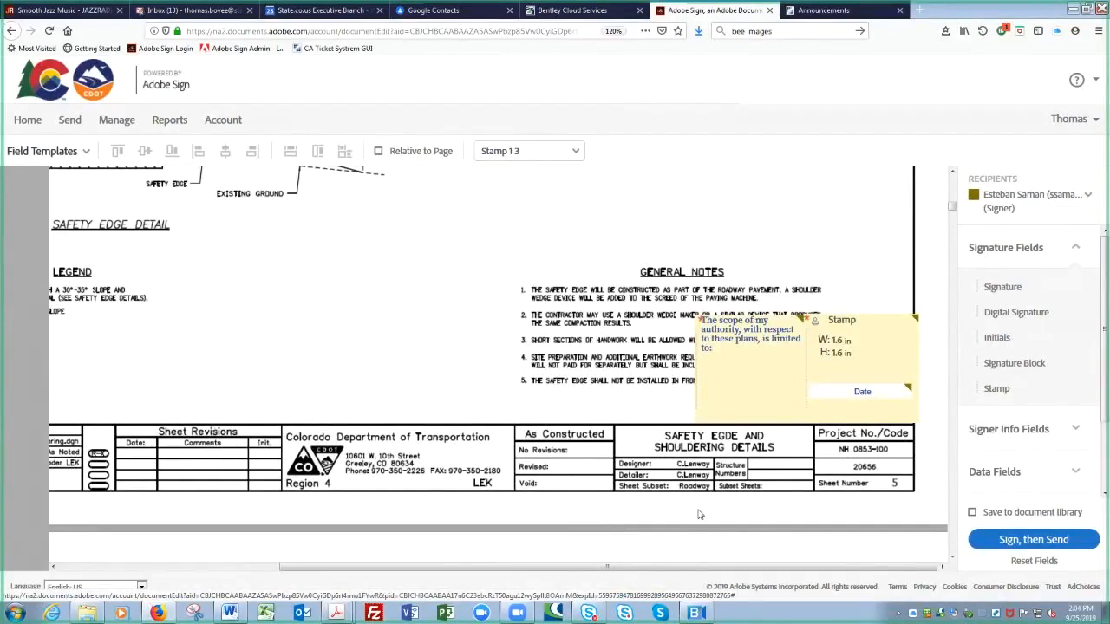
# Step: Shift the scope text and Stamp fields left and fit the Date field into the stamp's lower part
pyautogui.click(822, 394)
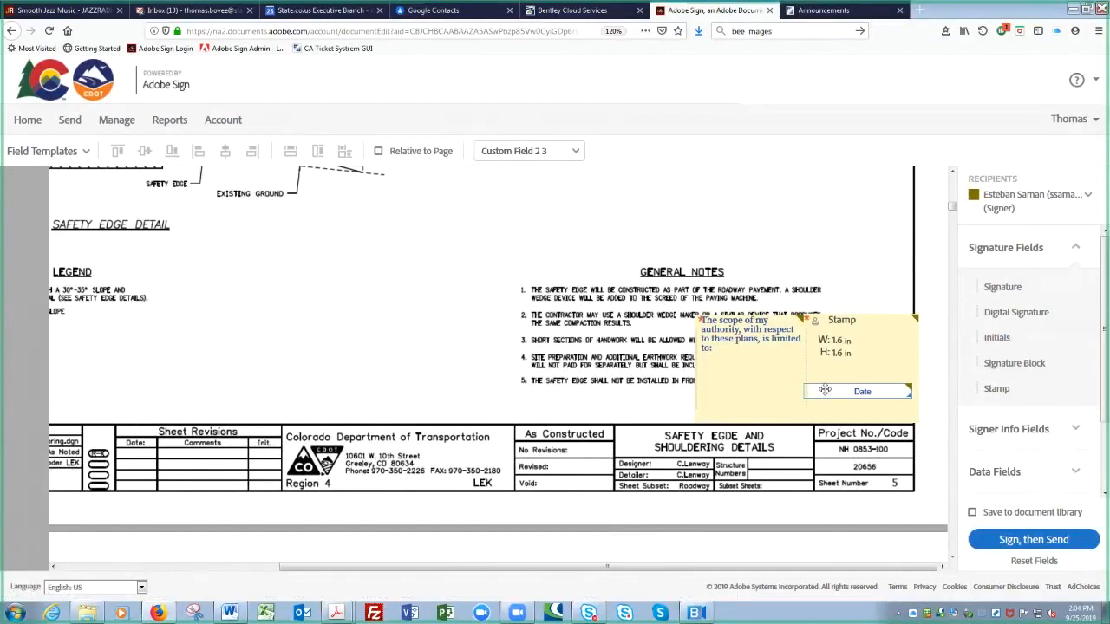
pyautogui.click(861, 350)
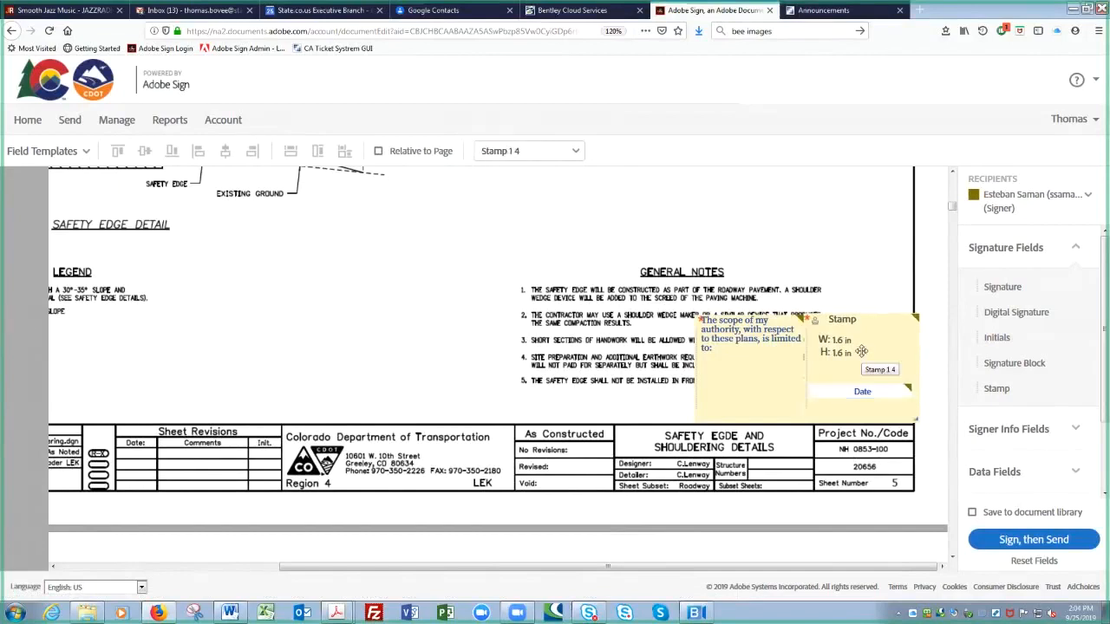
pyautogui.click(734, 364)
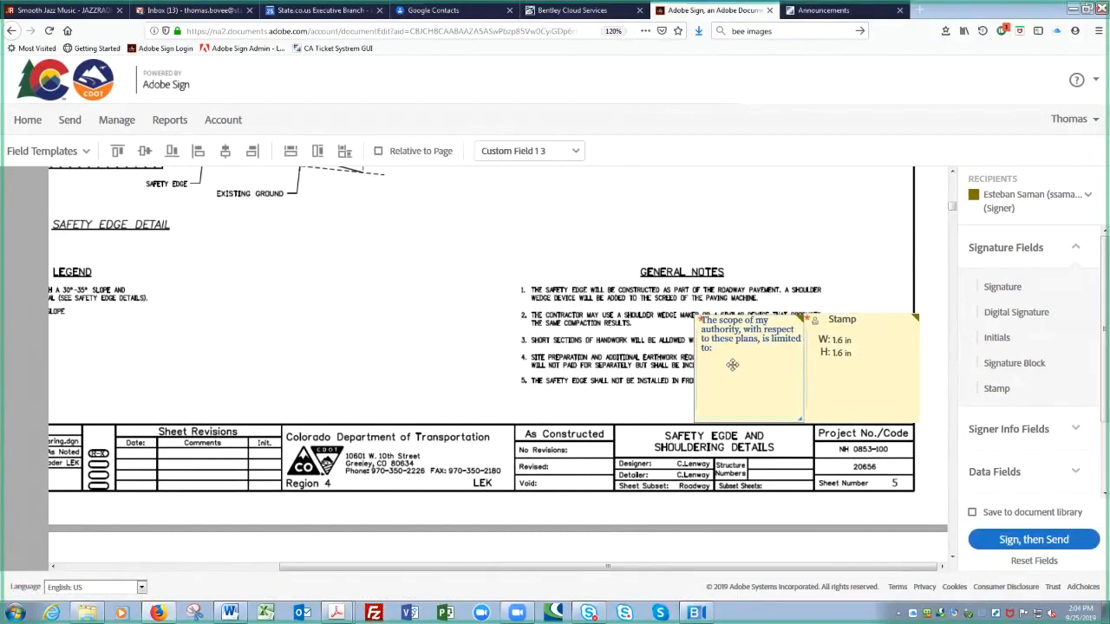
pyautogui.moveTo(732, 364); pyautogui.dragTo(327, 358)
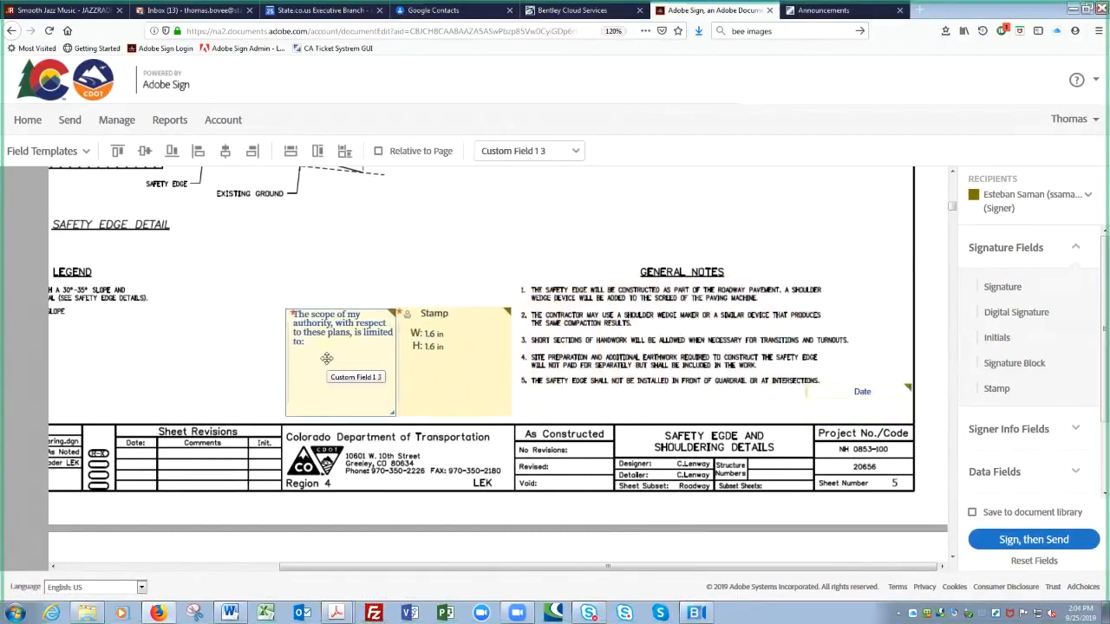
pyautogui.click(828, 387)
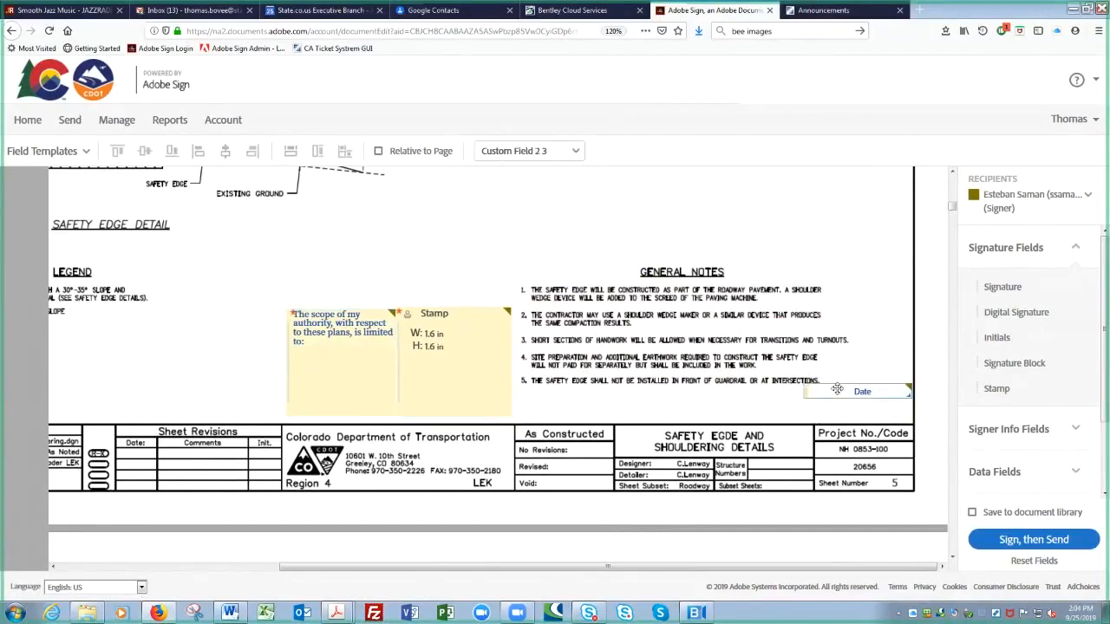
pyautogui.moveTo(828, 388); pyautogui.dragTo(428, 378)
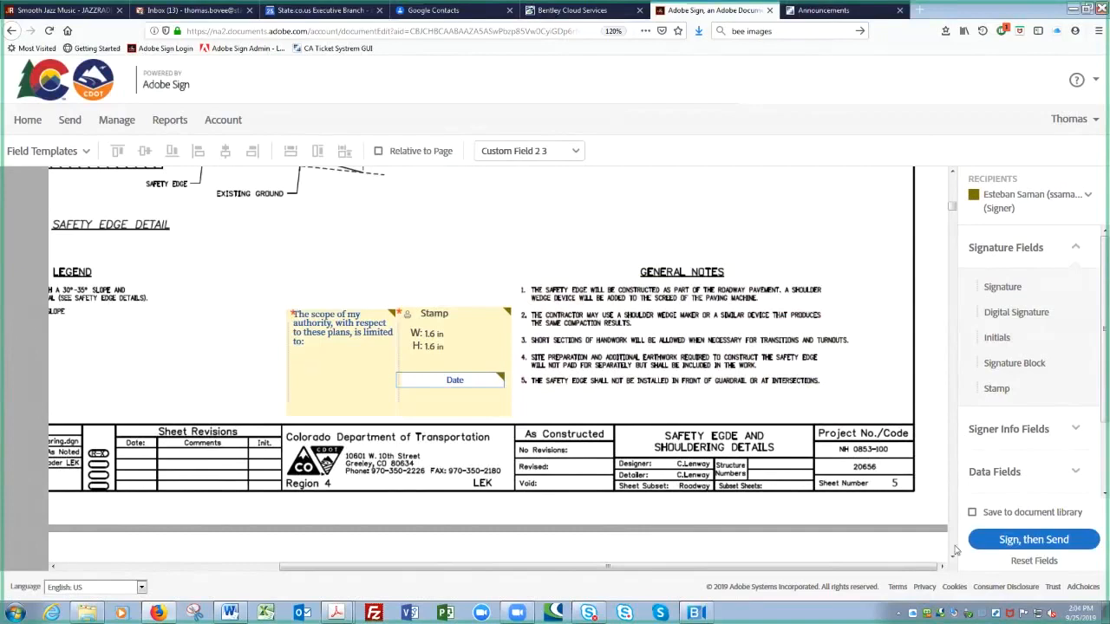
pyautogui.moveTo(936, 546)
pyautogui.click(1020, 541)
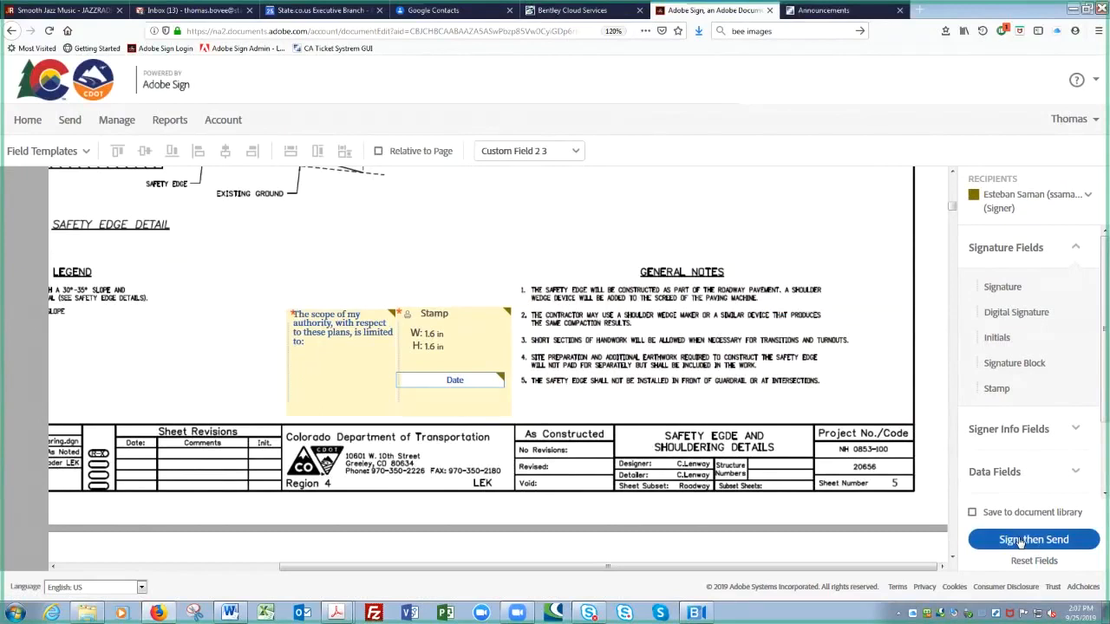
# Step: Send the agreement and open the 20656 RECORD SET PLANS R-4 DEMO plan set for signing
pyautogui.click(1020, 542)
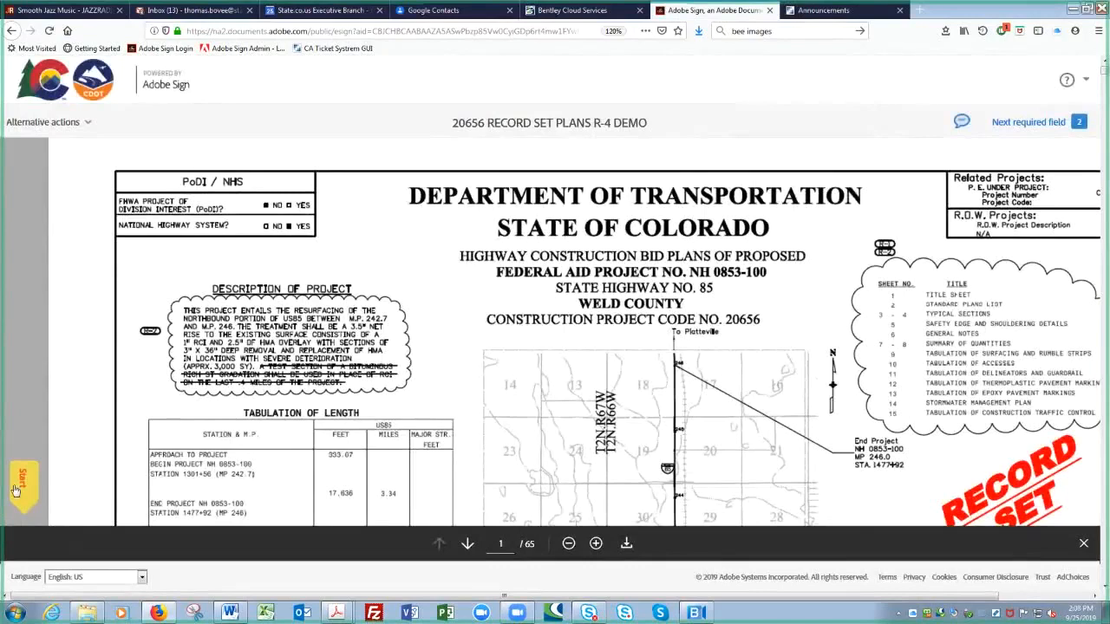
# Step: Fill sheet 1's scope field with 'Selection of plans and specifications', correcting the typo
pyautogui.click(15, 491)
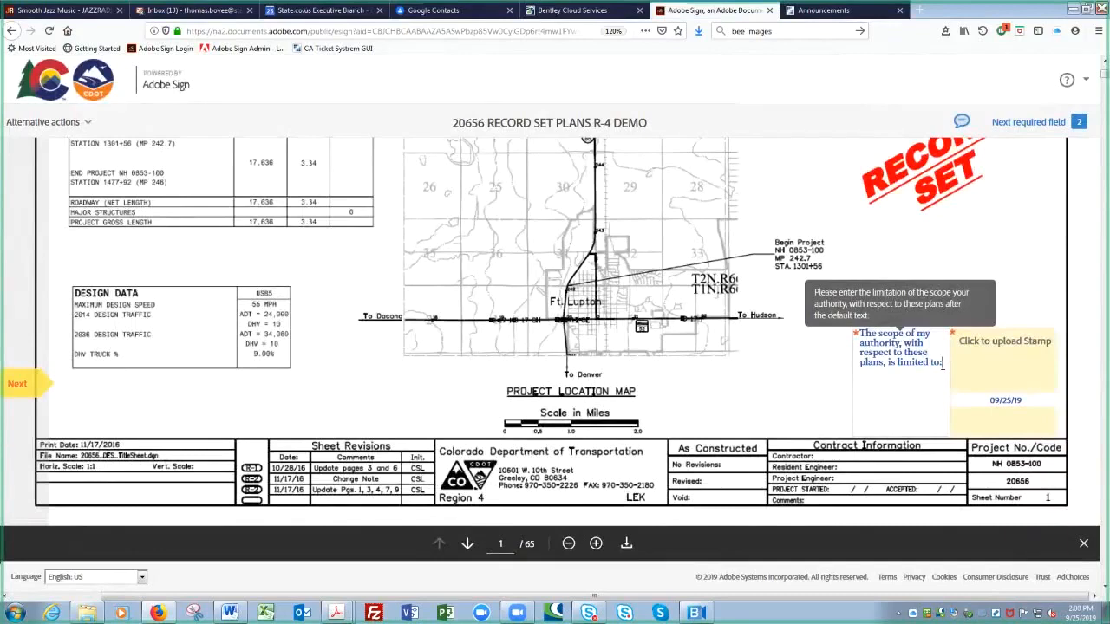
pyautogui.write('Selection of plans ans sp')
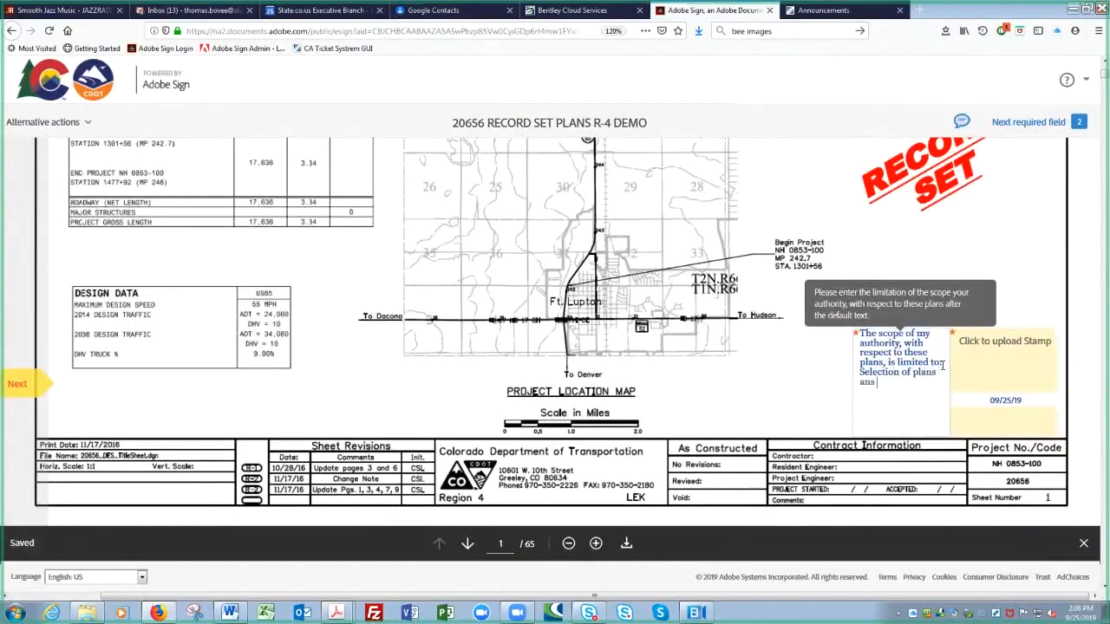
pyautogui.press('BackSpace')
pyautogui.press('BackSpace')
pyautogui.press('BackSpace')
pyautogui.press('BackSpace')
pyautogui.write('d specifications')
pyautogui.click(19, 385)
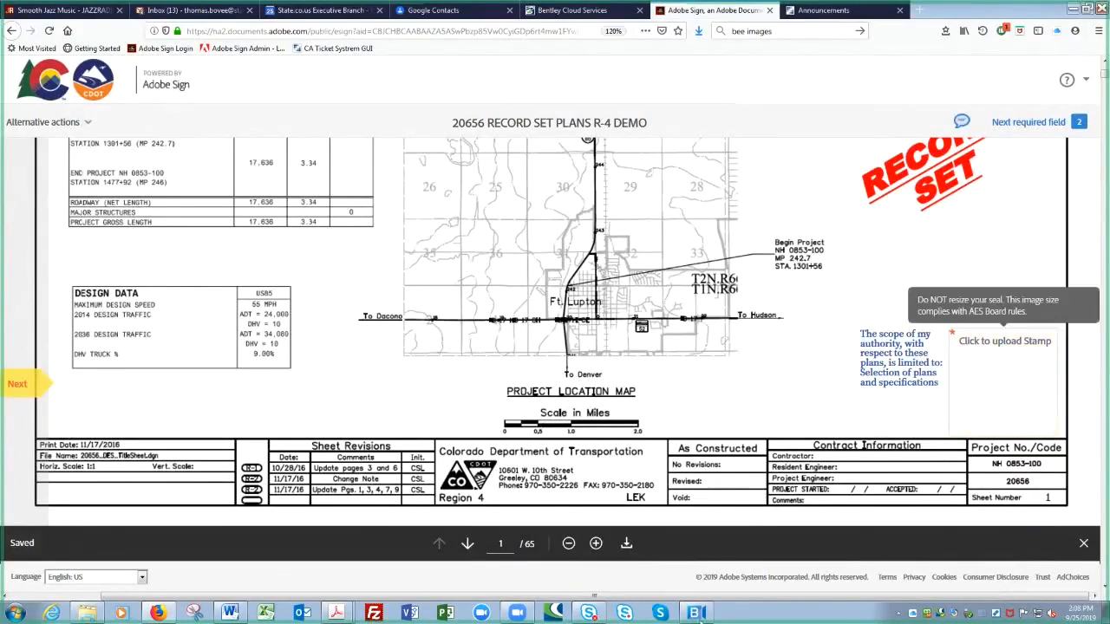
# Step: Stamp sheet 1 with the Test Blank PE Seal - DEMO image from CDOT > Adobe Sign > Integration Testing
pyautogui.click(1002, 363)
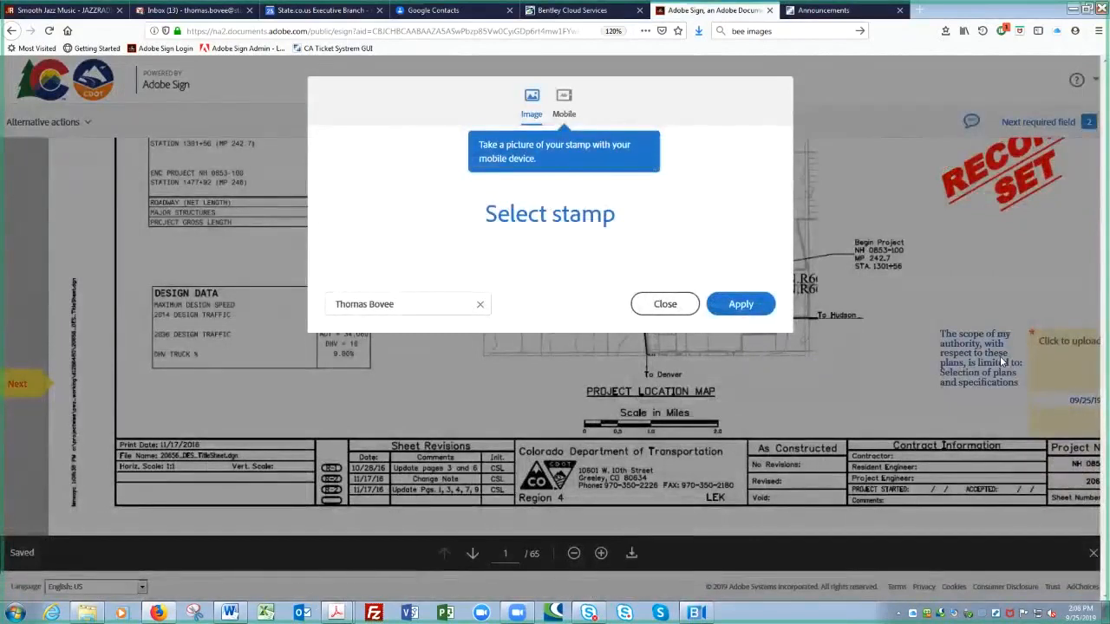
pyautogui.click(562, 216)
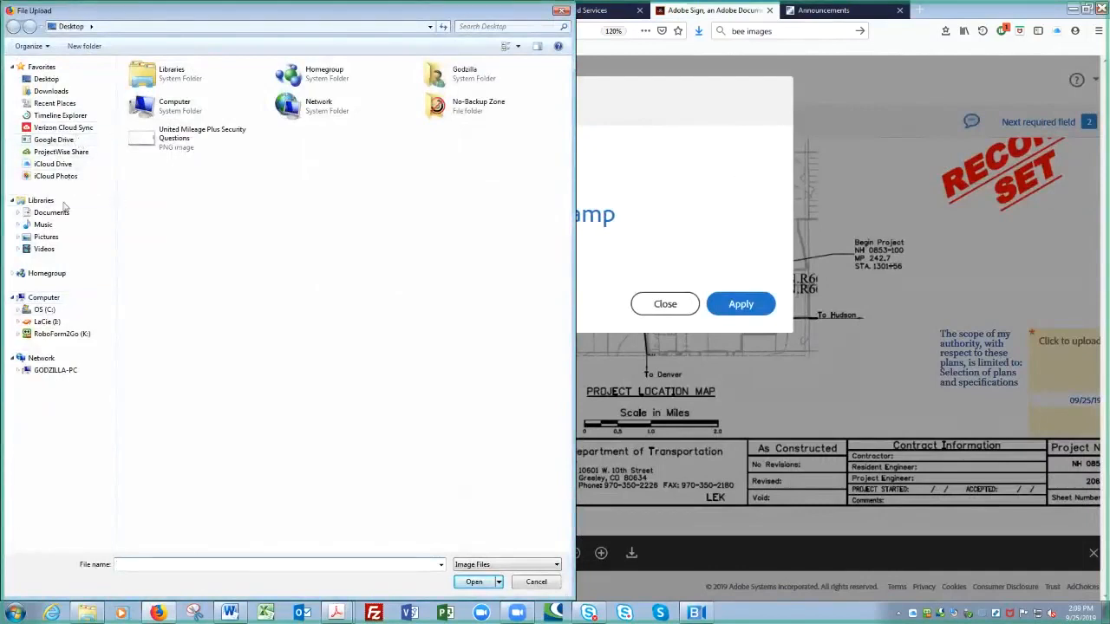
pyautogui.click(19, 213)
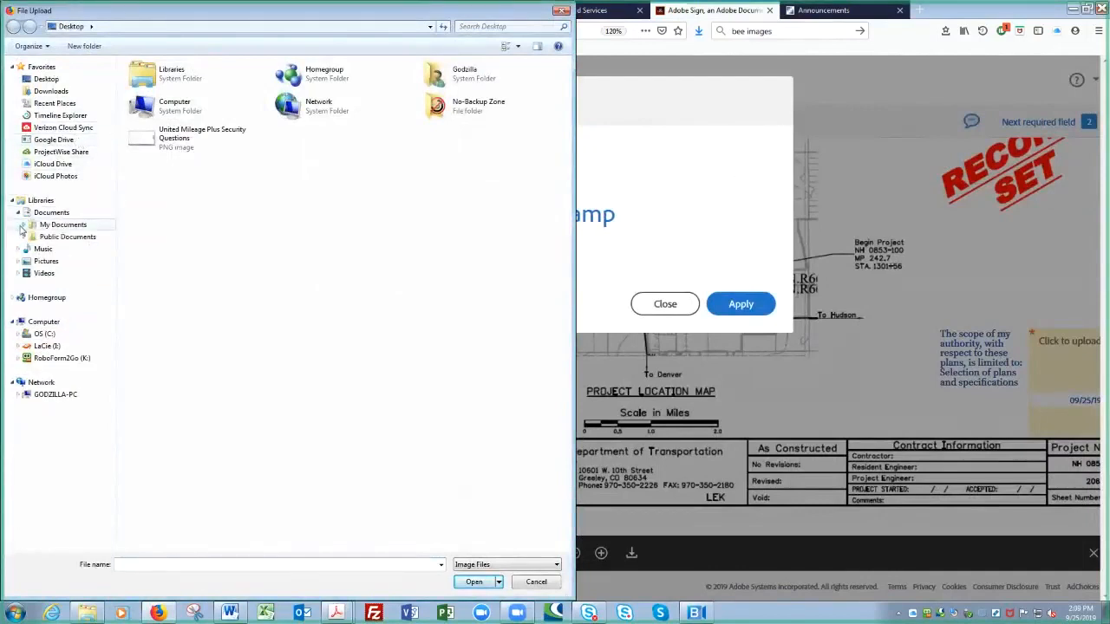
pyautogui.click(21, 227)
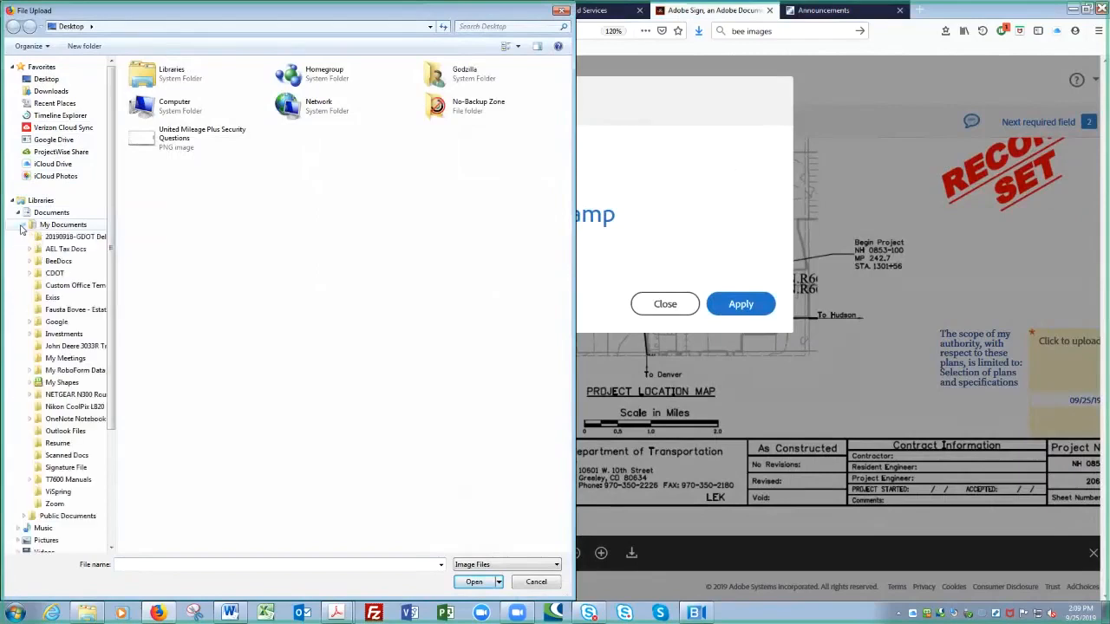
pyautogui.click(30, 274)
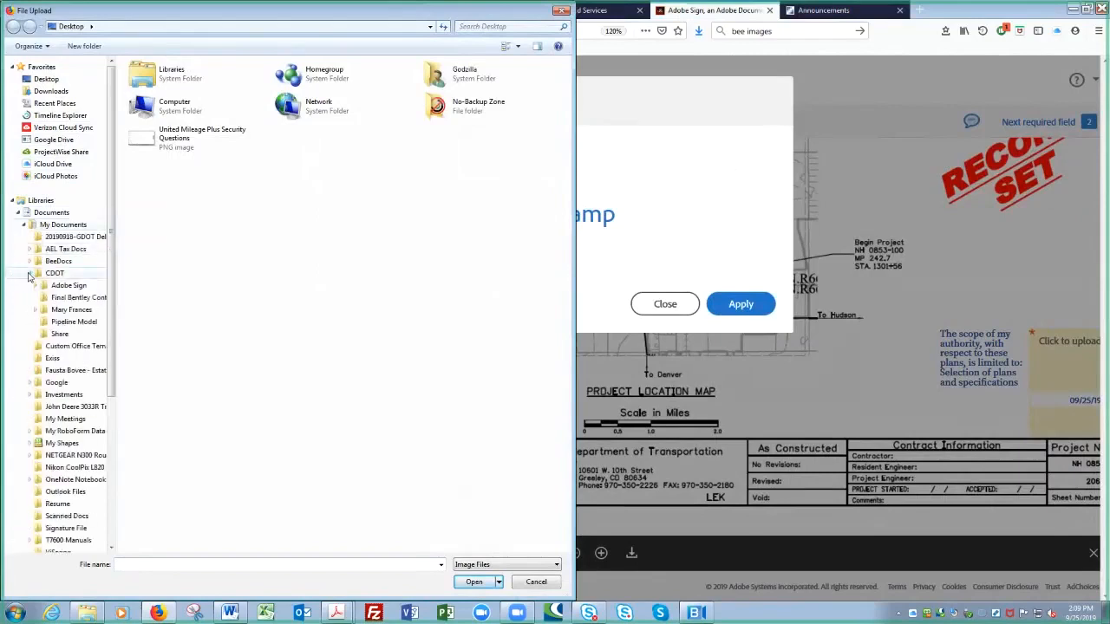
pyautogui.click(57, 287)
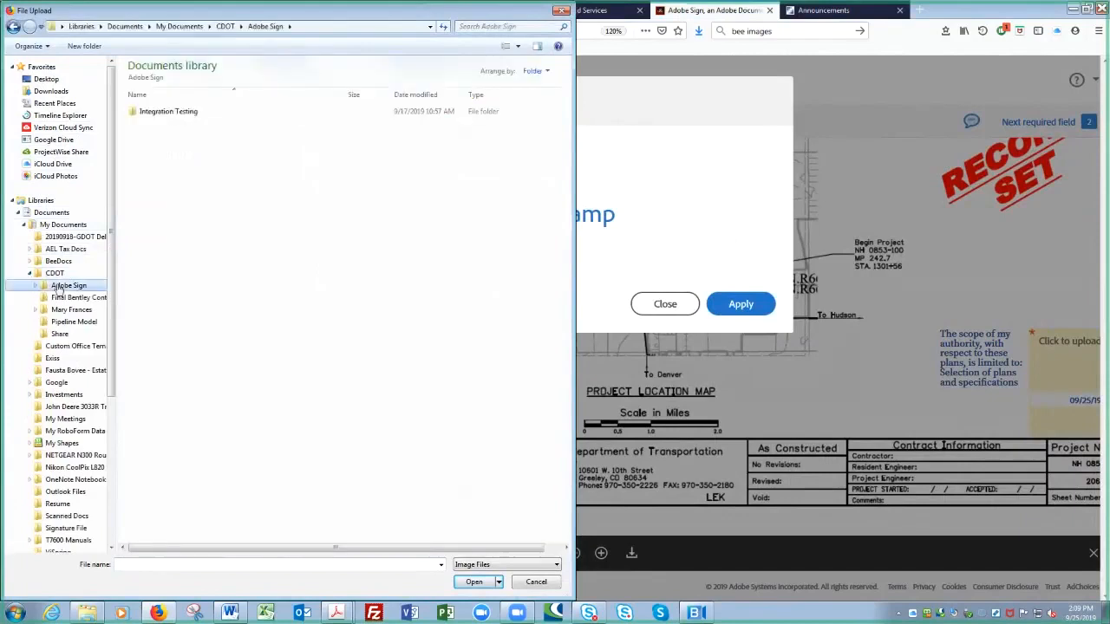
pyautogui.click(156, 112)
pyautogui.doubleClick(156, 113)
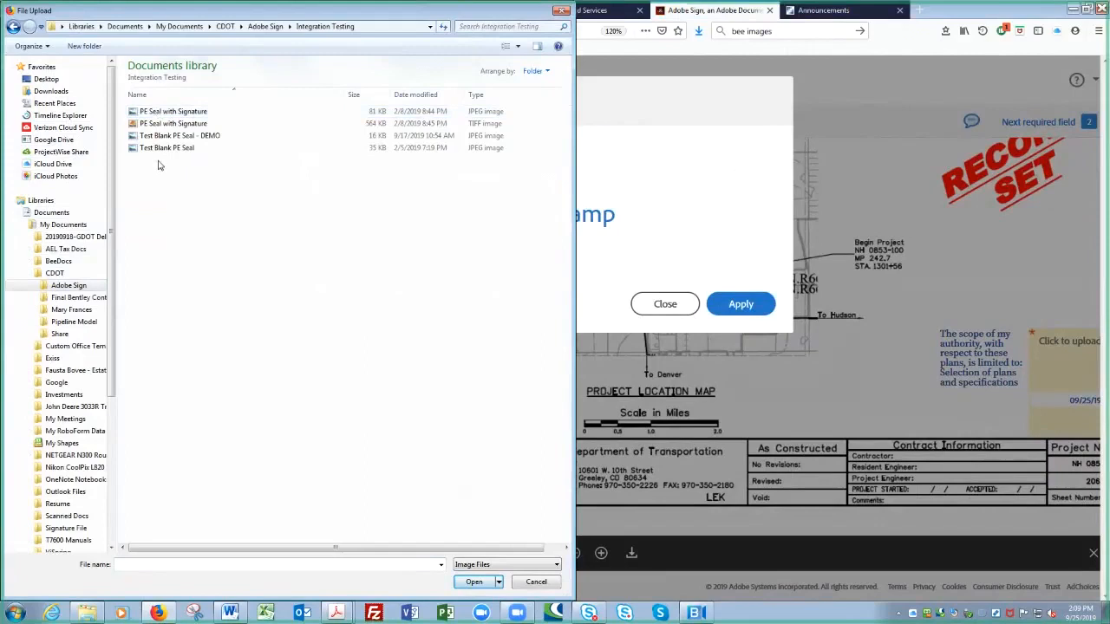
pyautogui.doubleClick(158, 139)
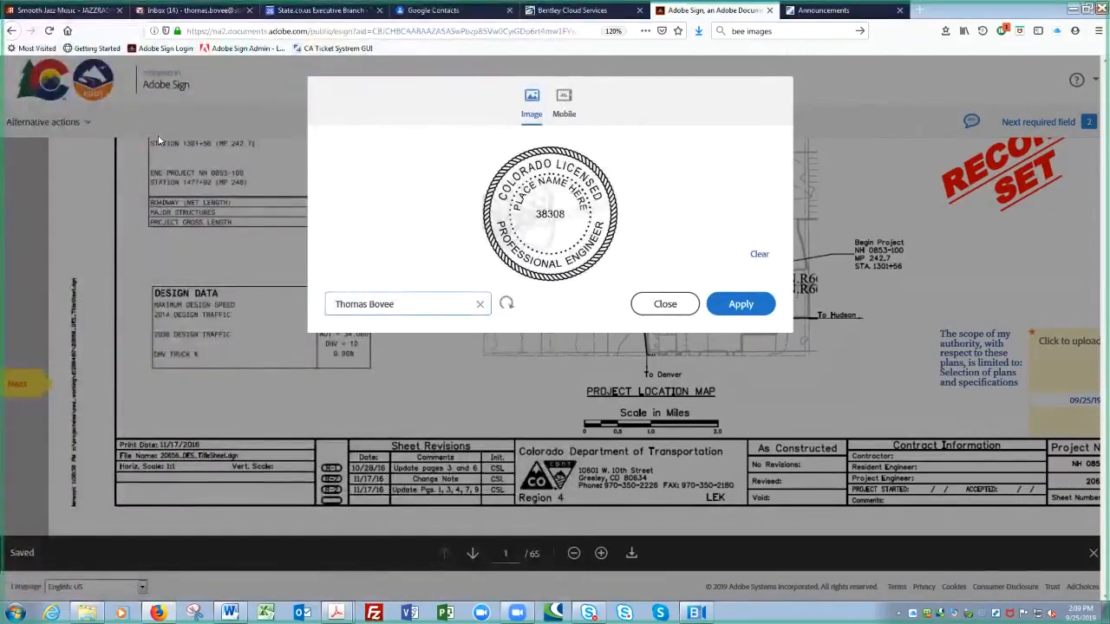
pyautogui.click(336, 303)
pyautogui.click(742, 305)
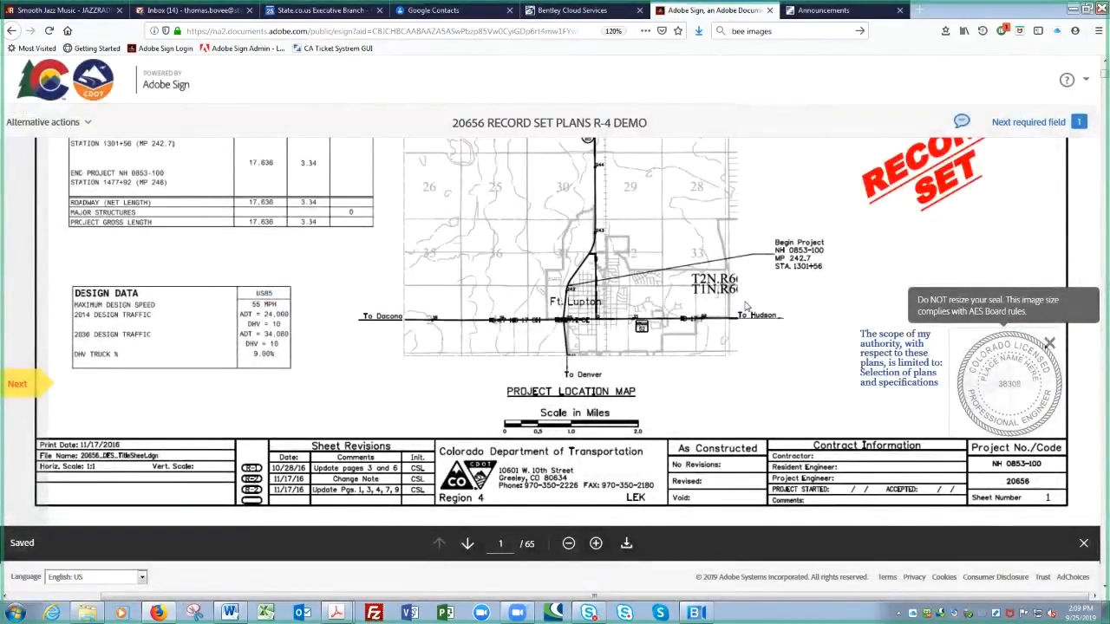
# Step: Move to sheet 2 and apply the PE seal to its Stamp field
pyautogui.click(20, 384)
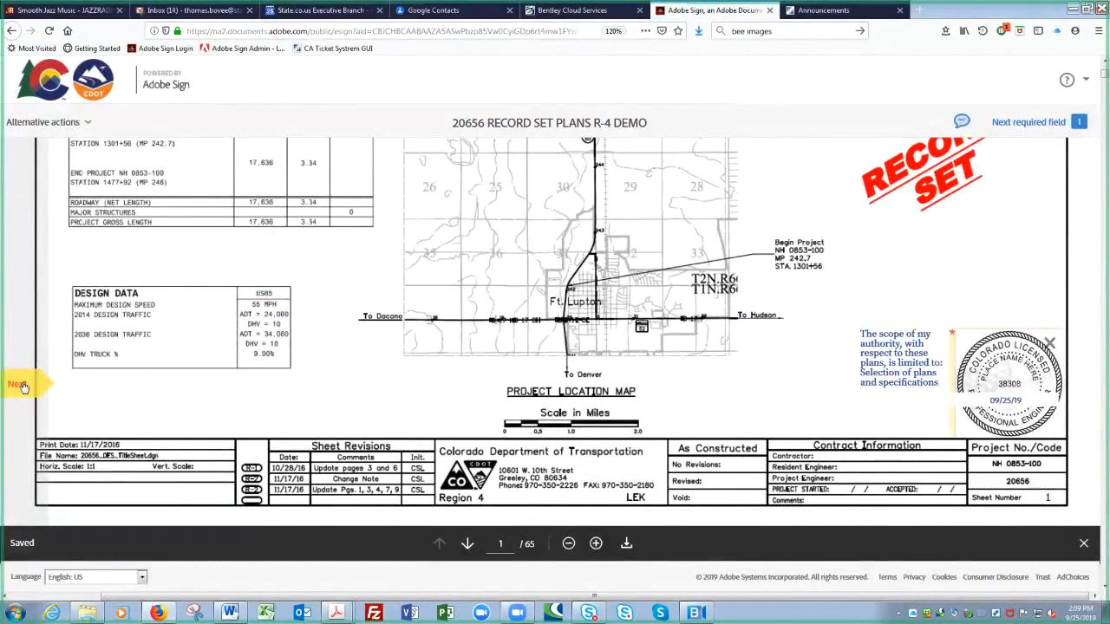
pyautogui.click(21, 385)
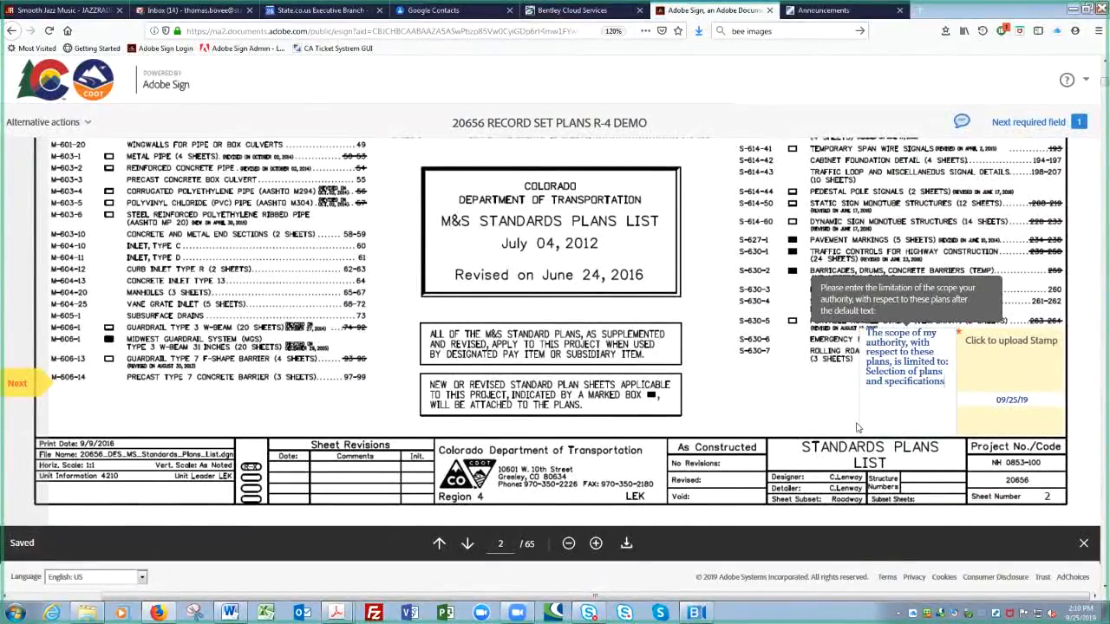
pyautogui.click(1034, 372)
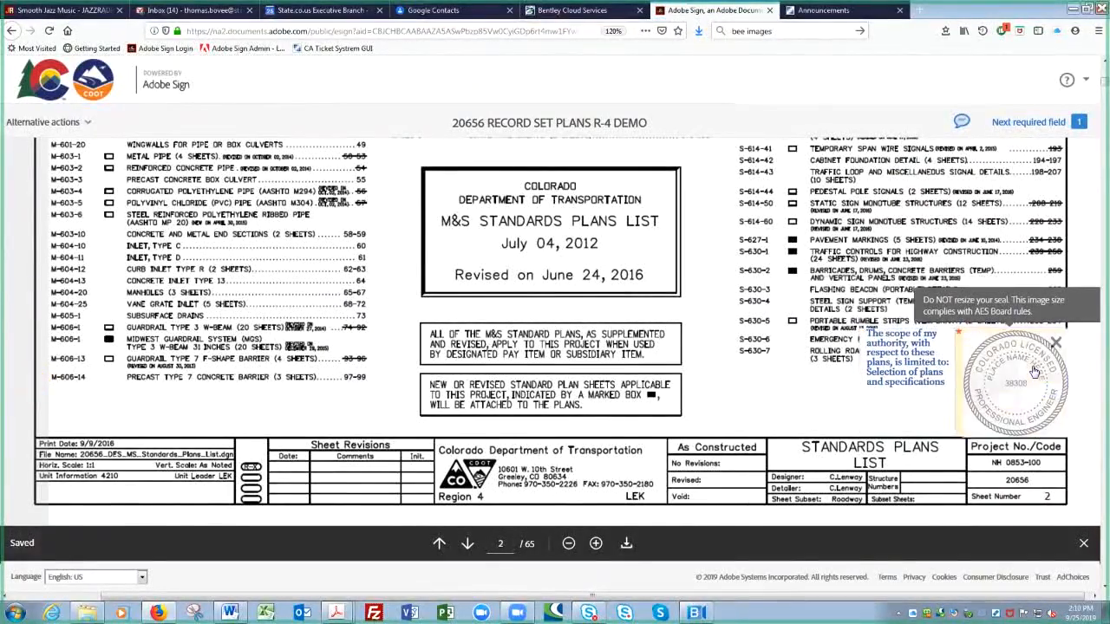
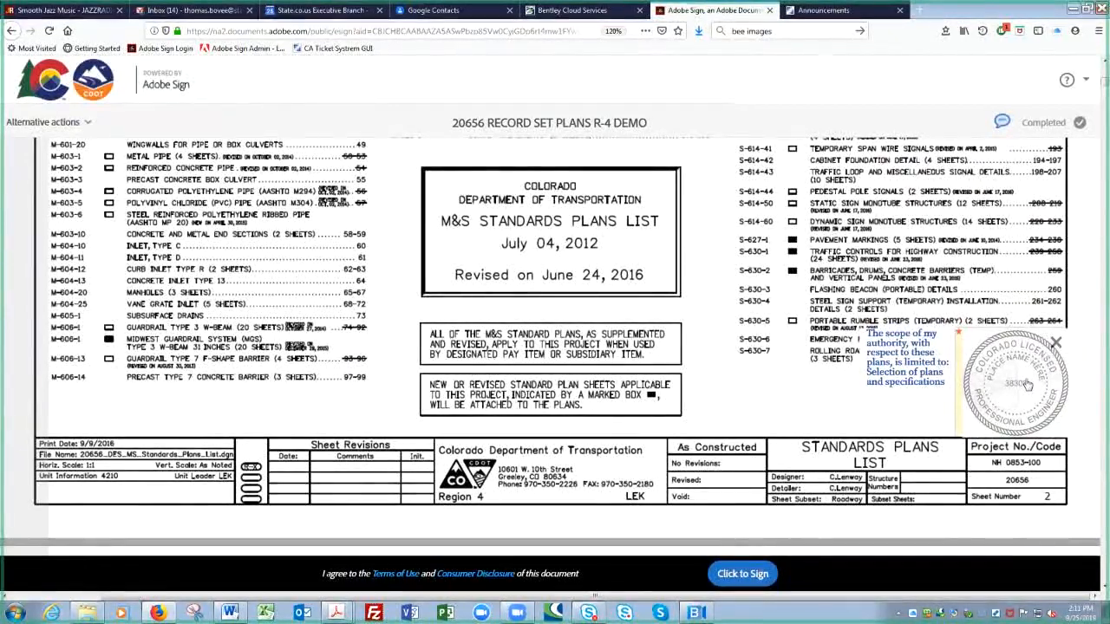
# Step: Sign the fully stamped 20656 RECORD SET PLANS R-4 DEMO agreement
pyautogui.click(736, 578)
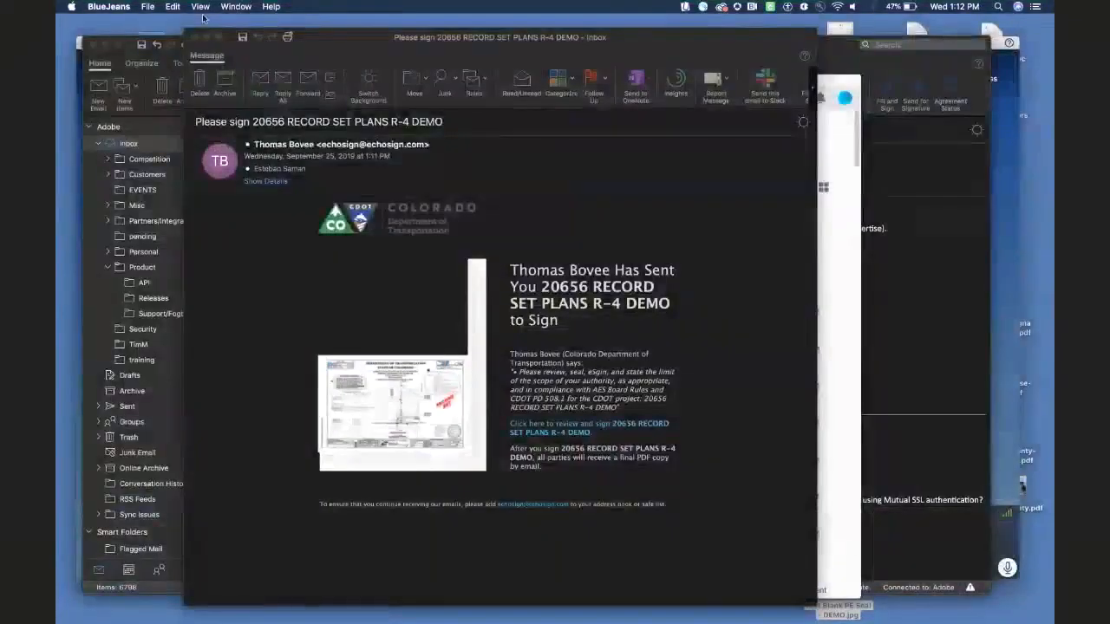
# Step: Open the 'Please sign 20656 RECORD SET PLANS R-4 DEMO' e-mail and follow its review-and-sign link
pyautogui.doubleClick(217, 37)
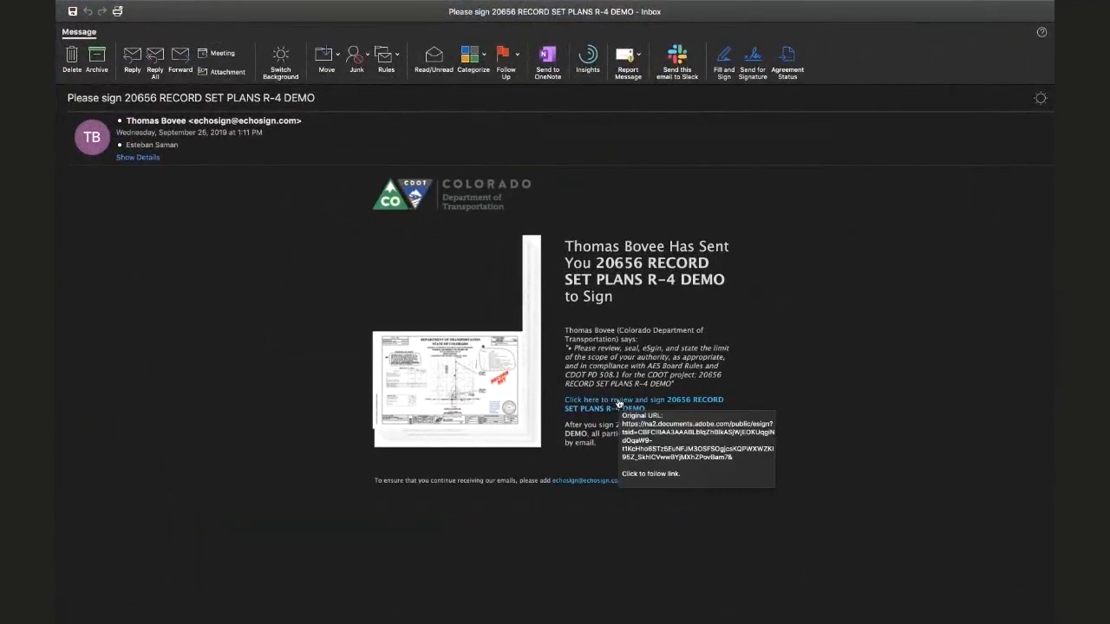
pyautogui.click(618, 403)
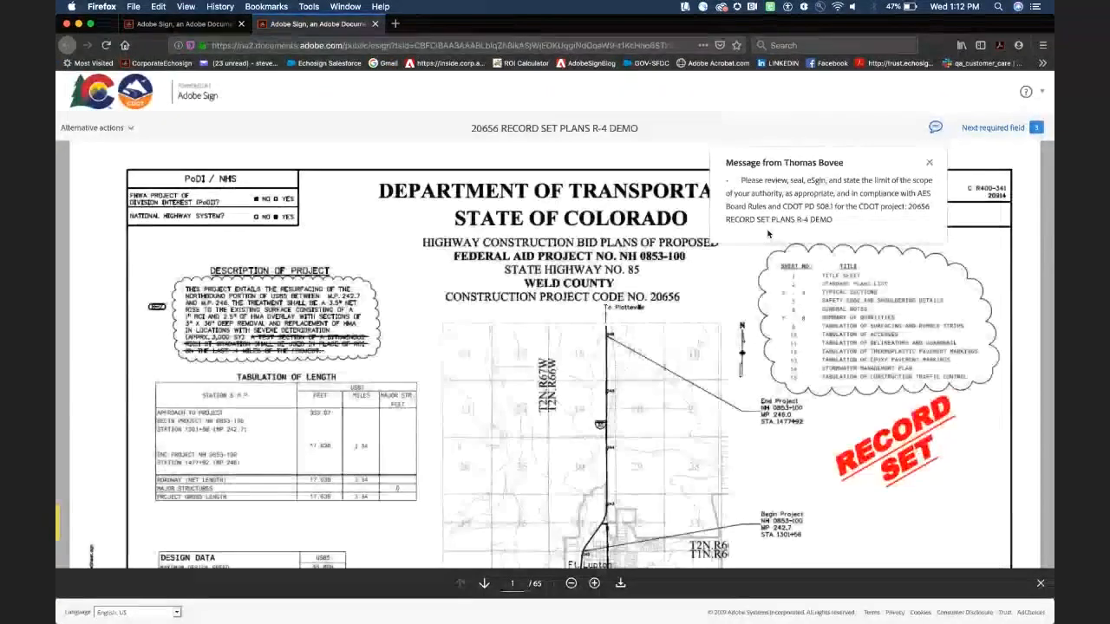
# Step: Enter 'Roadway Design' as sheet 3's scope-of-authority statement
pyautogui.moveTo(832, 220); pyautogui.dragTo(743, 180)
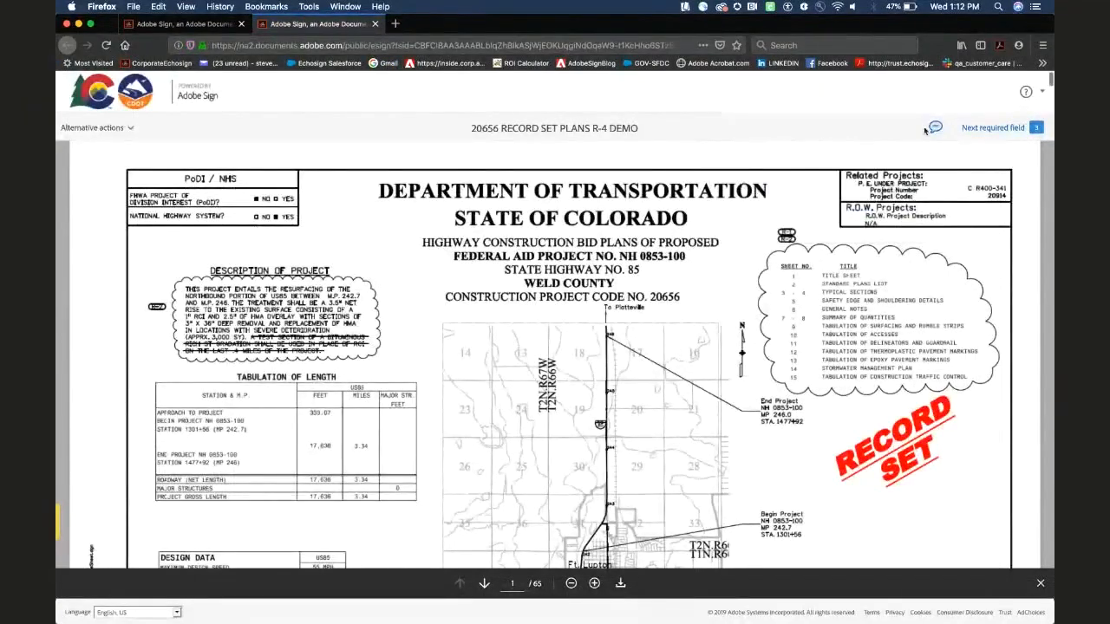
pyautogui.click(1001, 128)
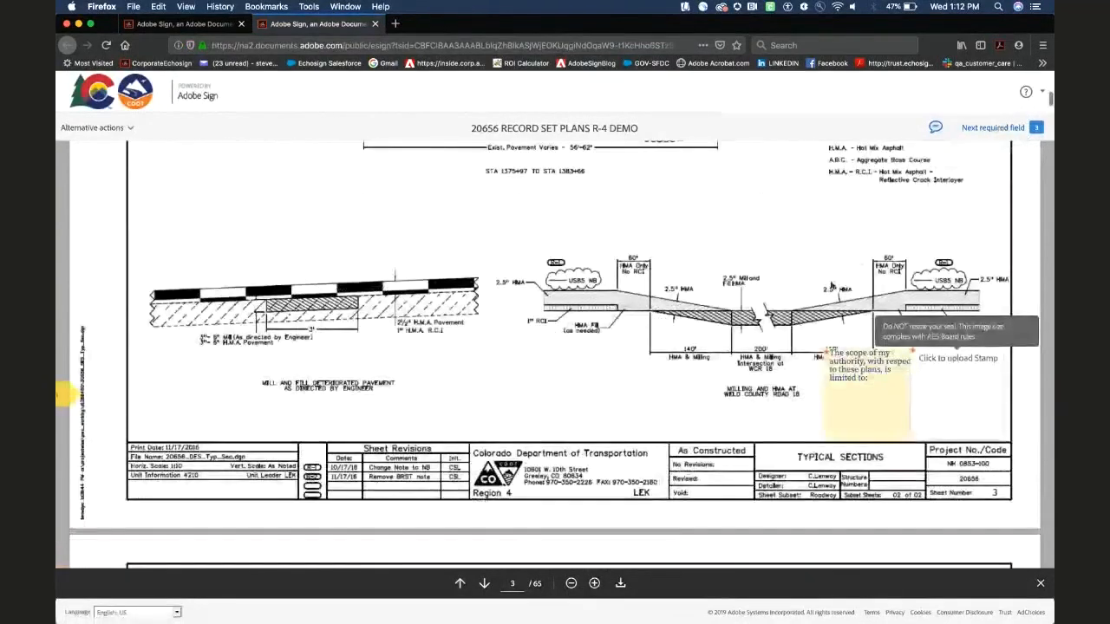
pyautogui.click(885, 380)
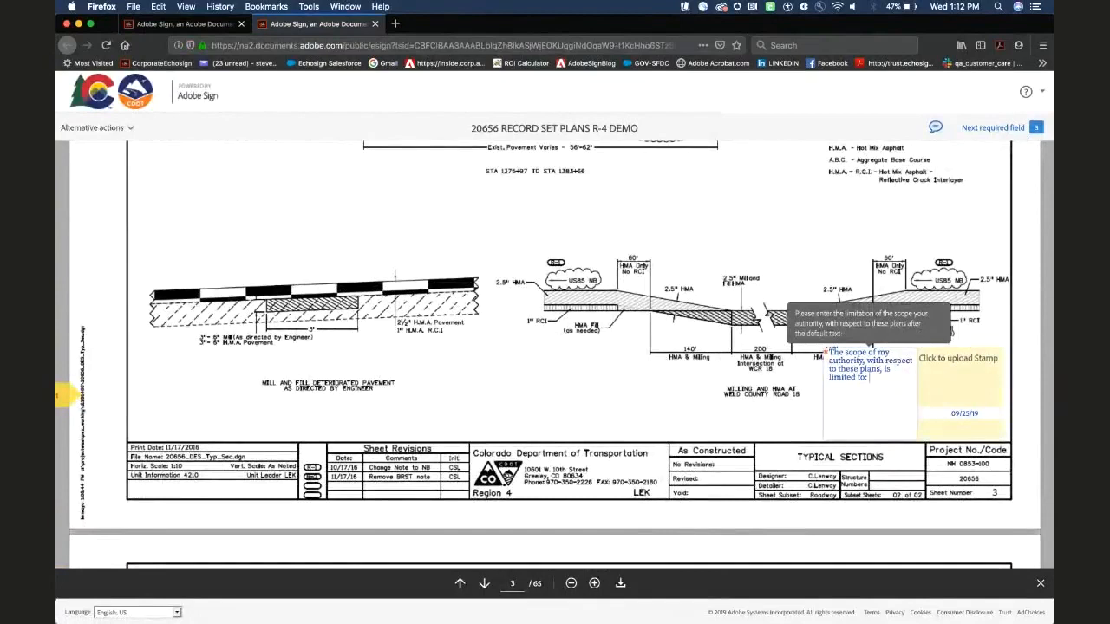
pyautogui.write('Roadway Design')
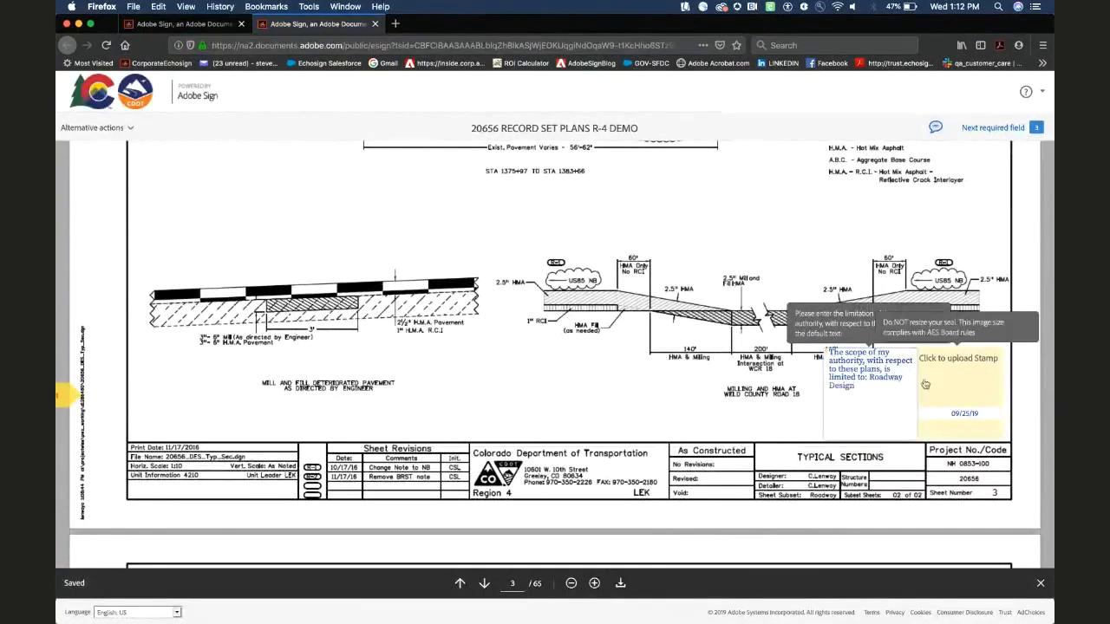
# Step: Apply the Test Blank PE Seal - DEMO.jpg image to sheet 3's Stamp field
pyautogui.click(959, 382)
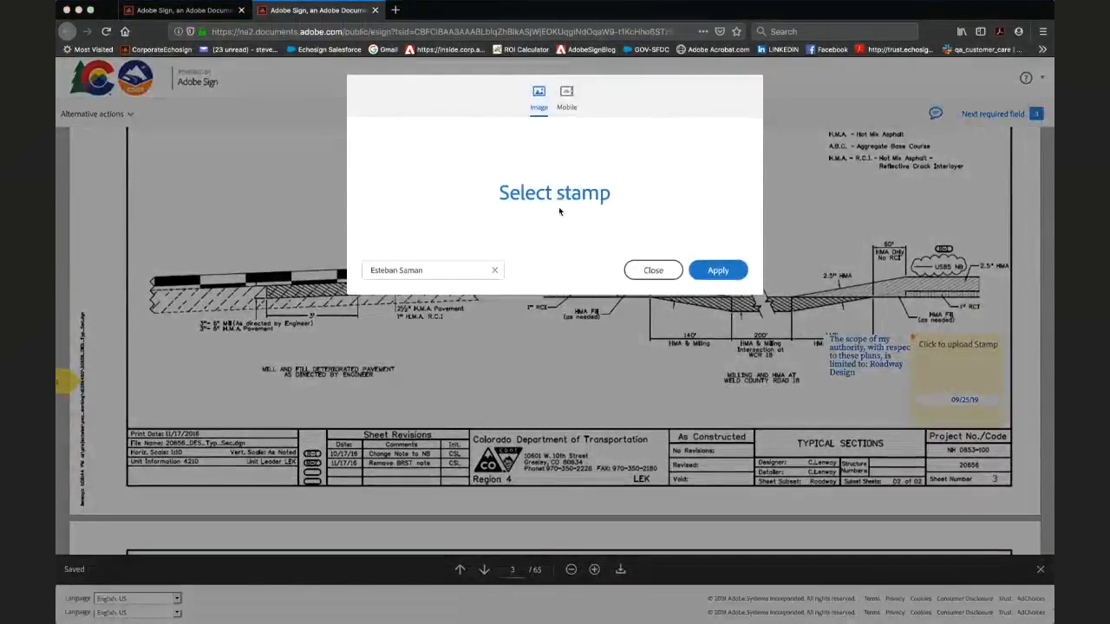
pyautogui.click(559, 208)
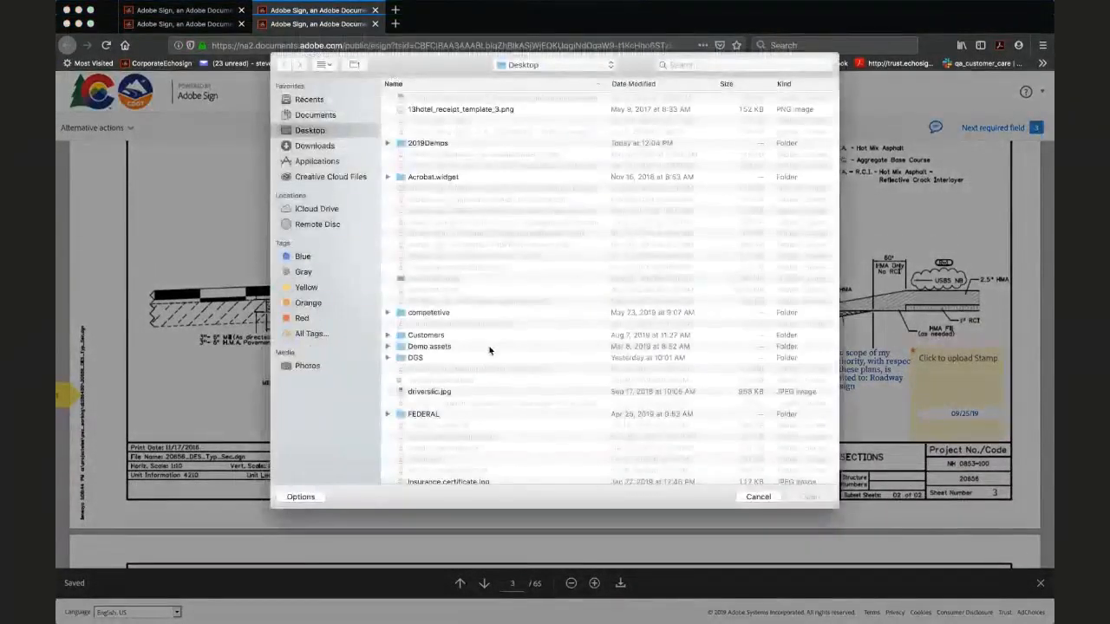
pyautogui.scroll(-10, 491, 347)
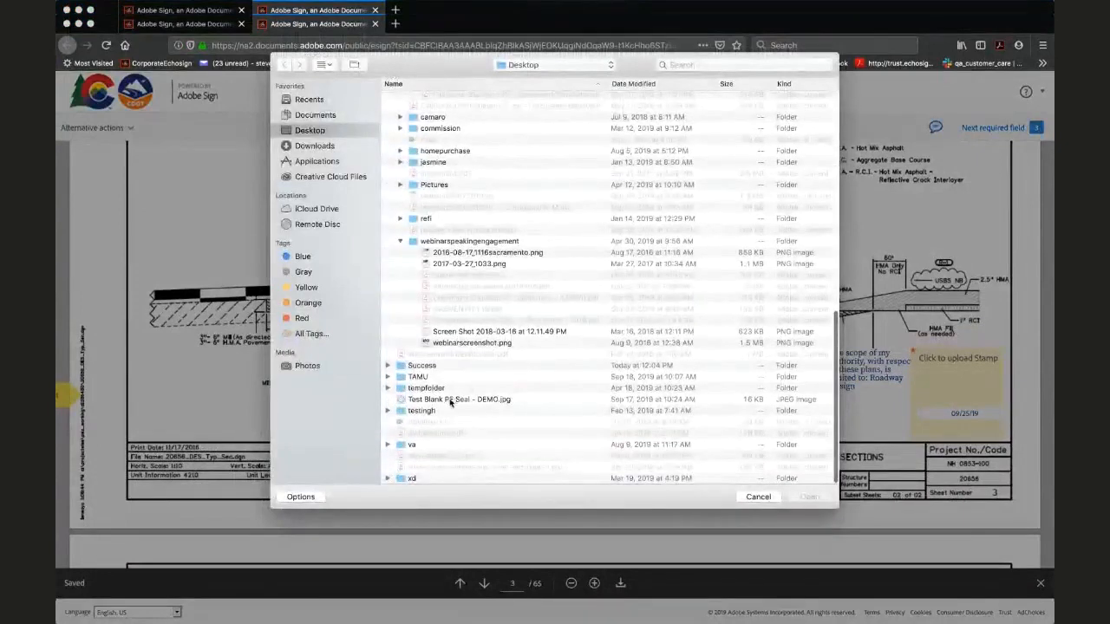
pyautogui.doubleClick(458, 398)
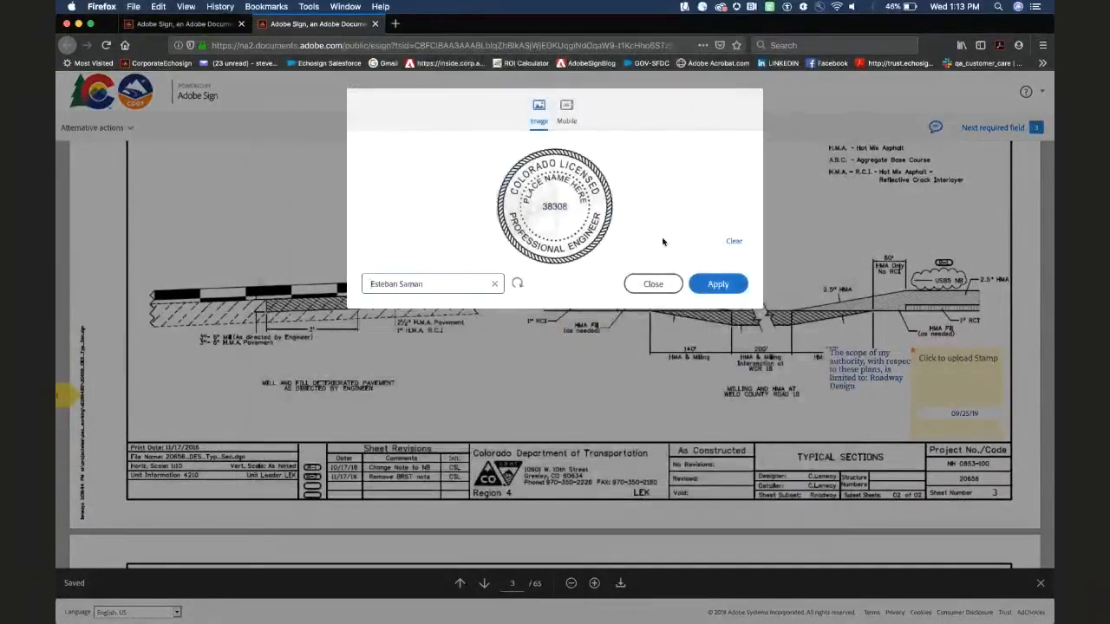
pyautogui.click(717, 284)
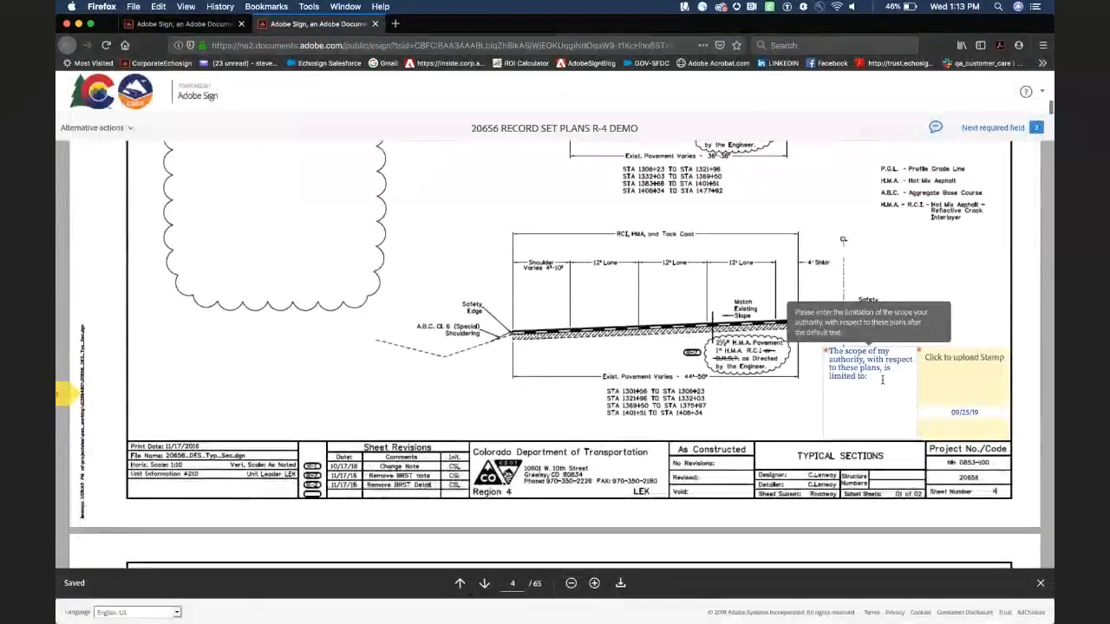
# Step: Enter 'Roadway Design' as sheet 4's scope and place the engineer seal there
pyautogui.write('R')
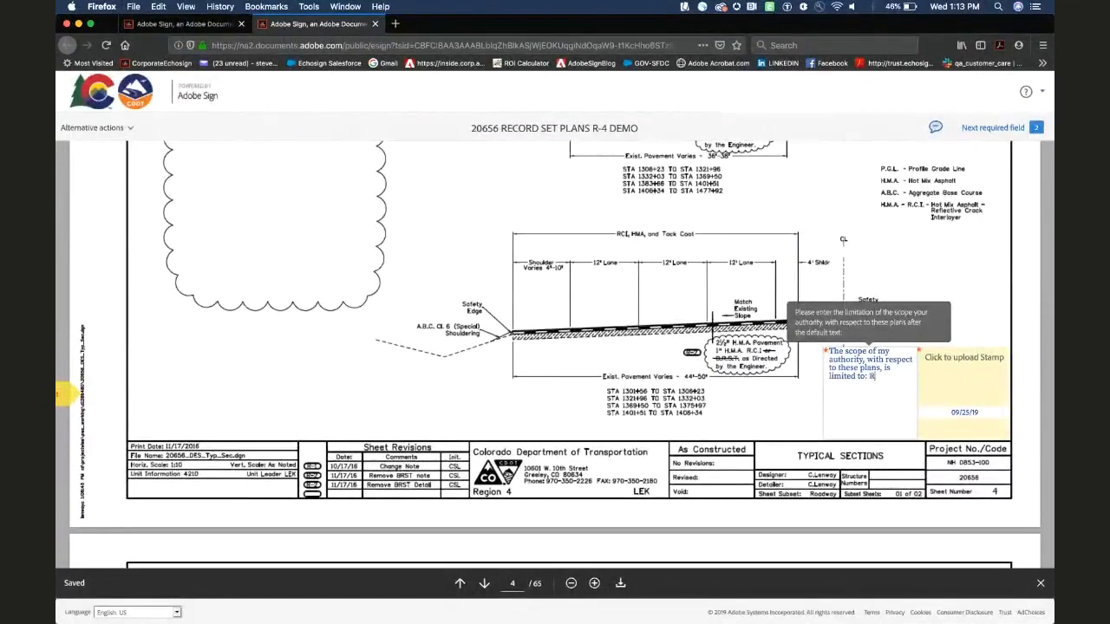
pyautogui.write('oadway Design')
pyautogui.click(963, 386)
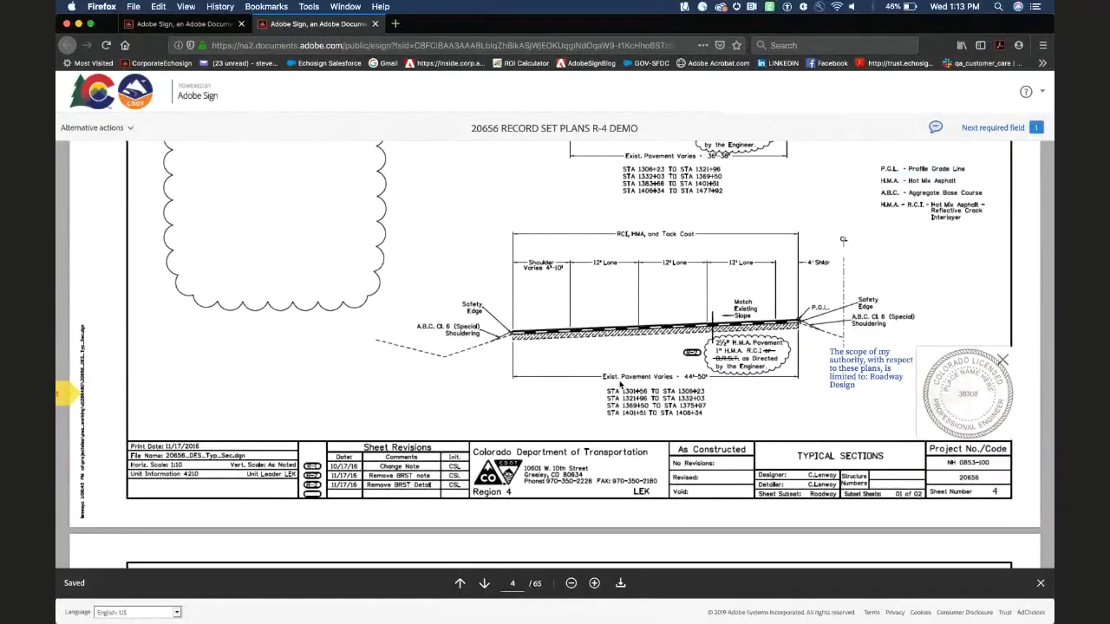
pyautogui.scroll(-2, 619, 385)
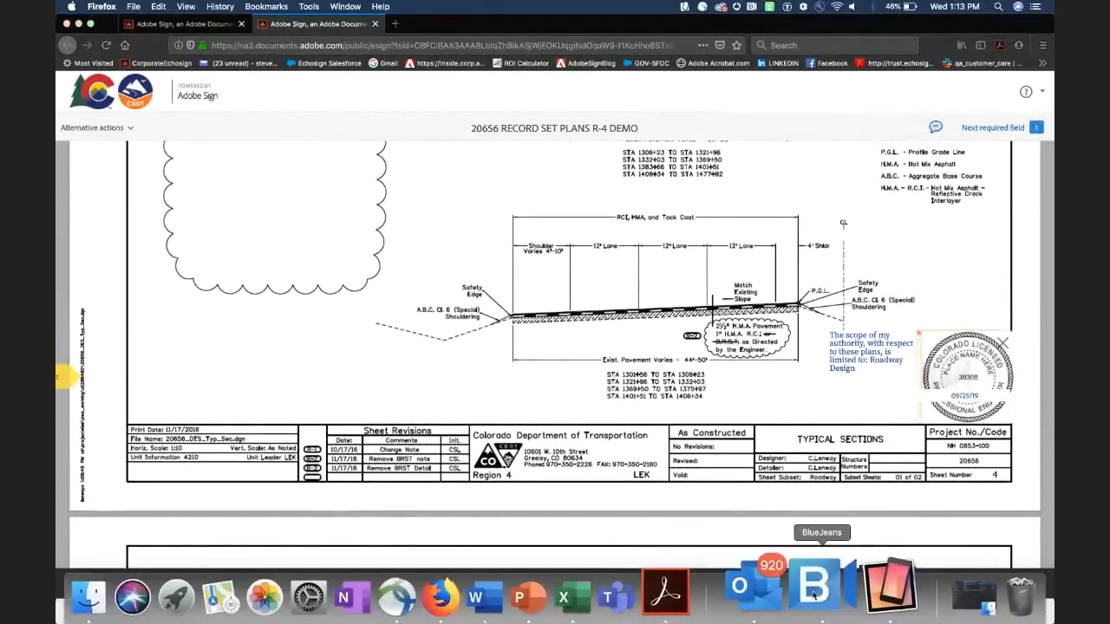
pyautogui.click(813, 589)
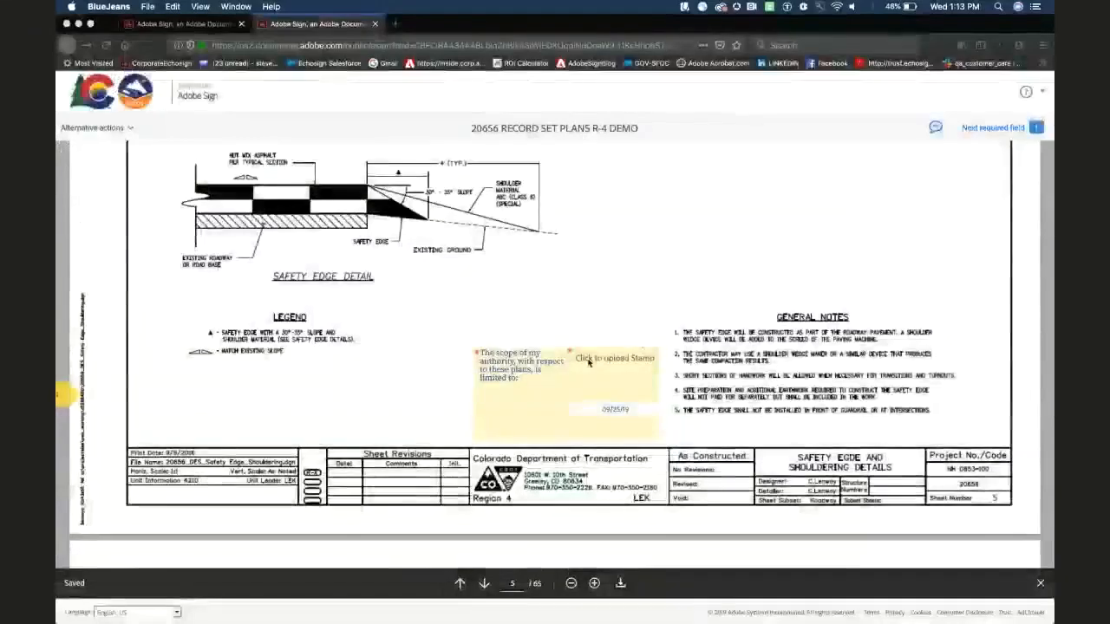
# Step: Enter 'Roadway Design' as sheet 5's scope and place its engineer seal
pyautogui.click(605, 368)
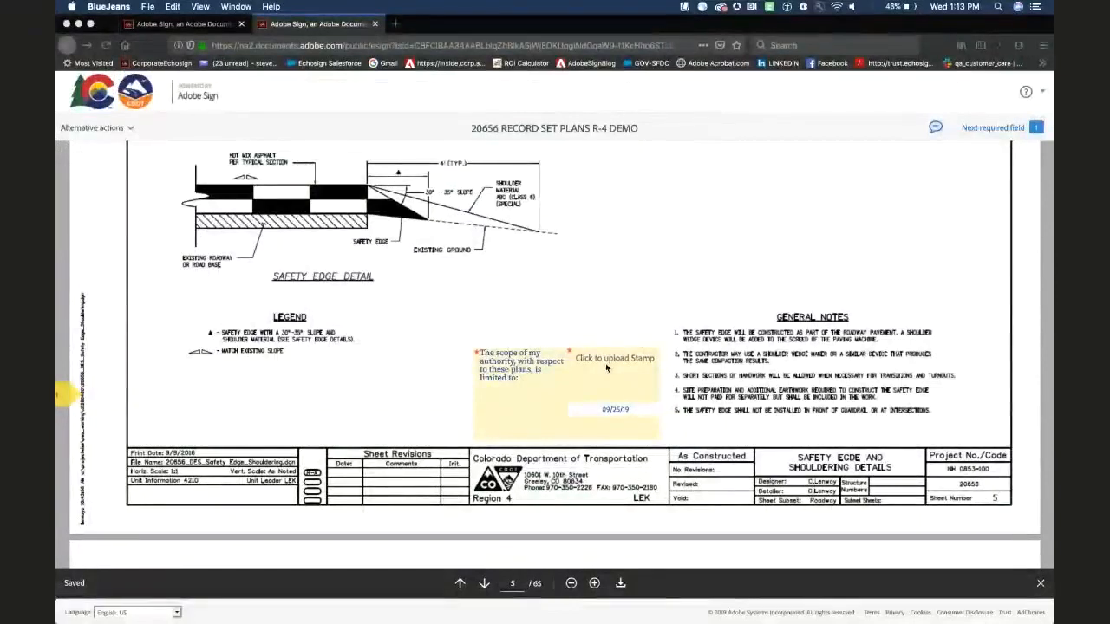
pyautogui.click(526, 380)
pyautogui.write('Roadway Design')
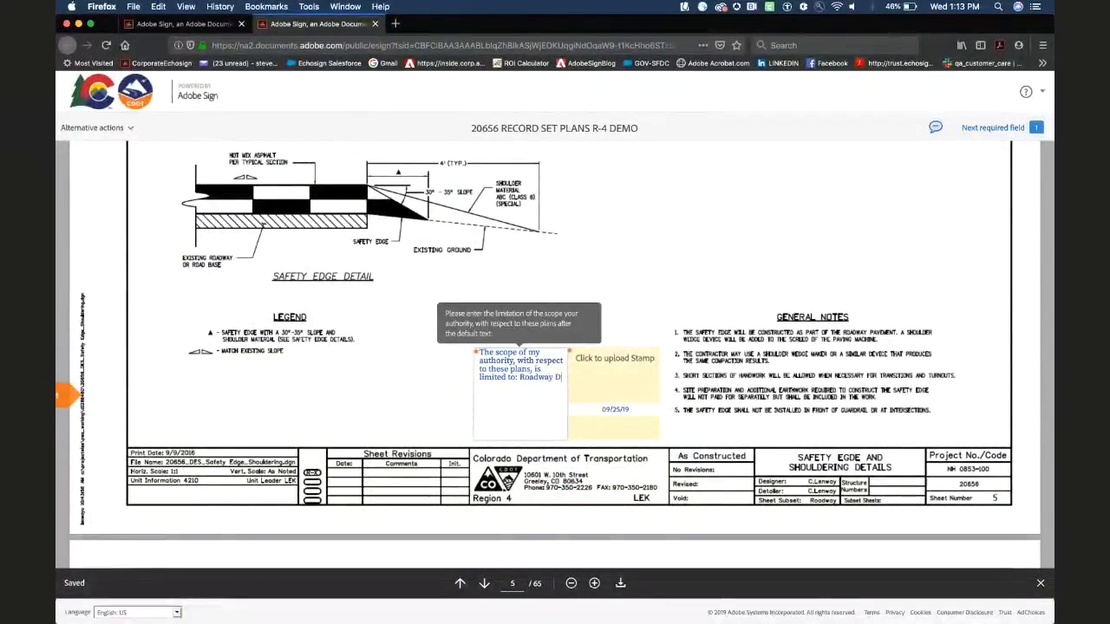
pyautogui.click(657, 380)
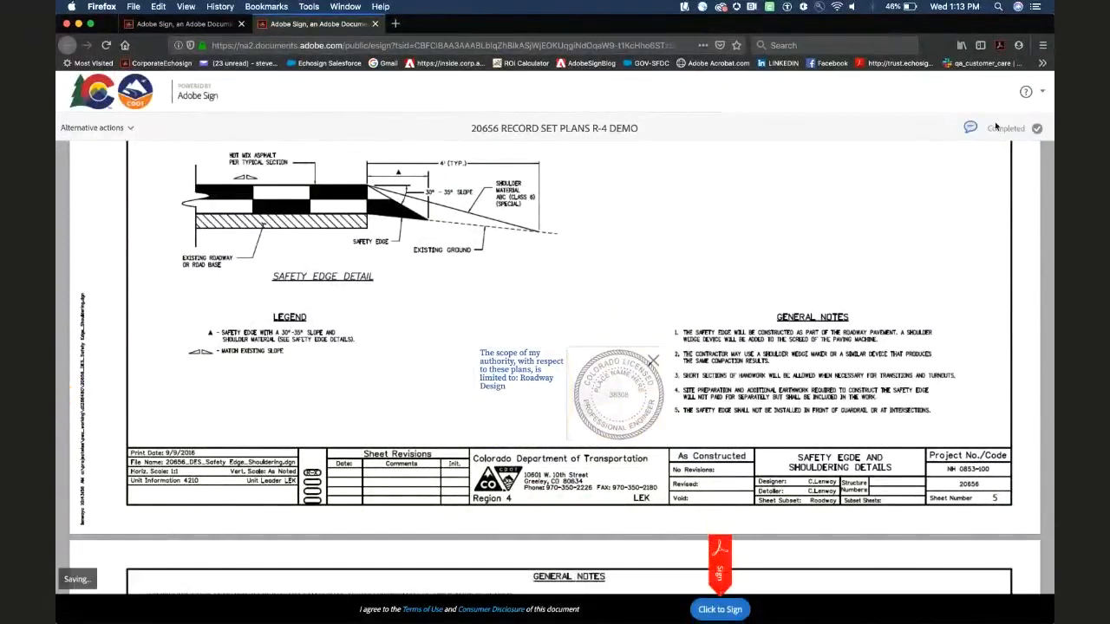
# Step: Point out the Completed status and terms consent wording, then submit the signature
pyautogui.doubleClick(1016, 130)
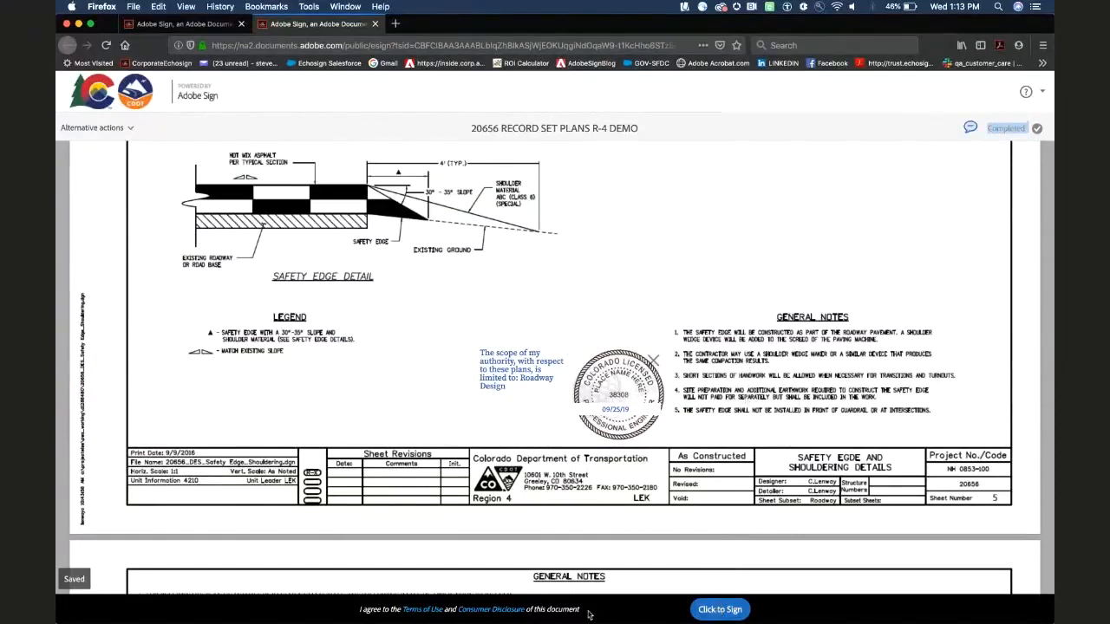
pyautogui.moveTo(593, 611); pyautogui.dragTo(507, 613)
pyautogui.click(622, 608)
pyautogui.click(719, 609)
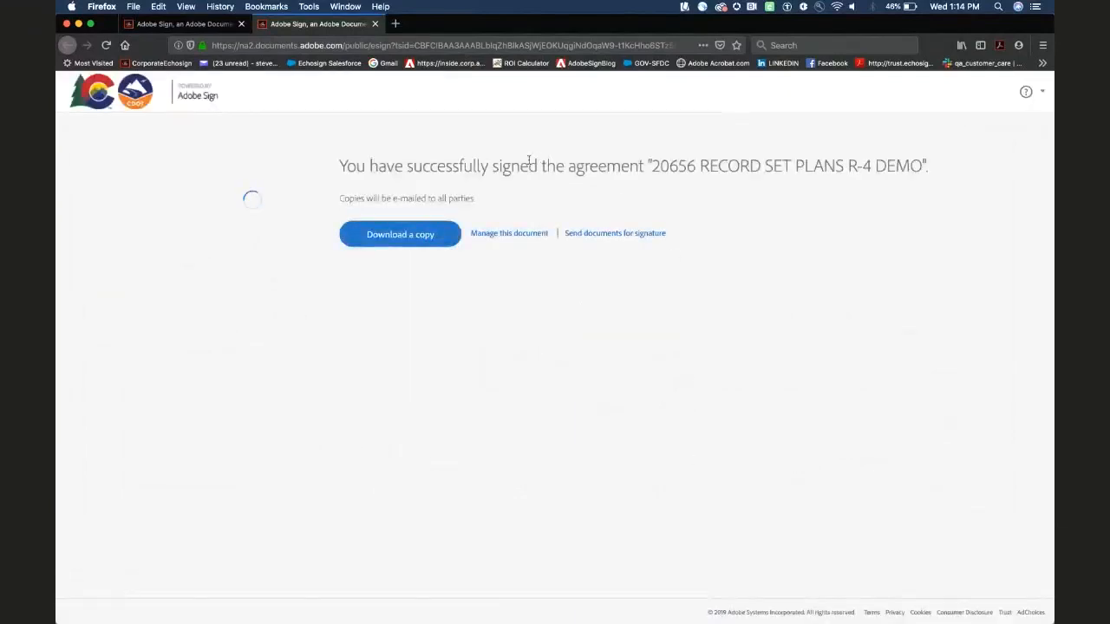
# Step: Highlight the 'Copies will be e-mailed to all parties' note on the confirmation page
pyautogui.moveTo(473, 198); pyautogui.dragTo(323, 198)
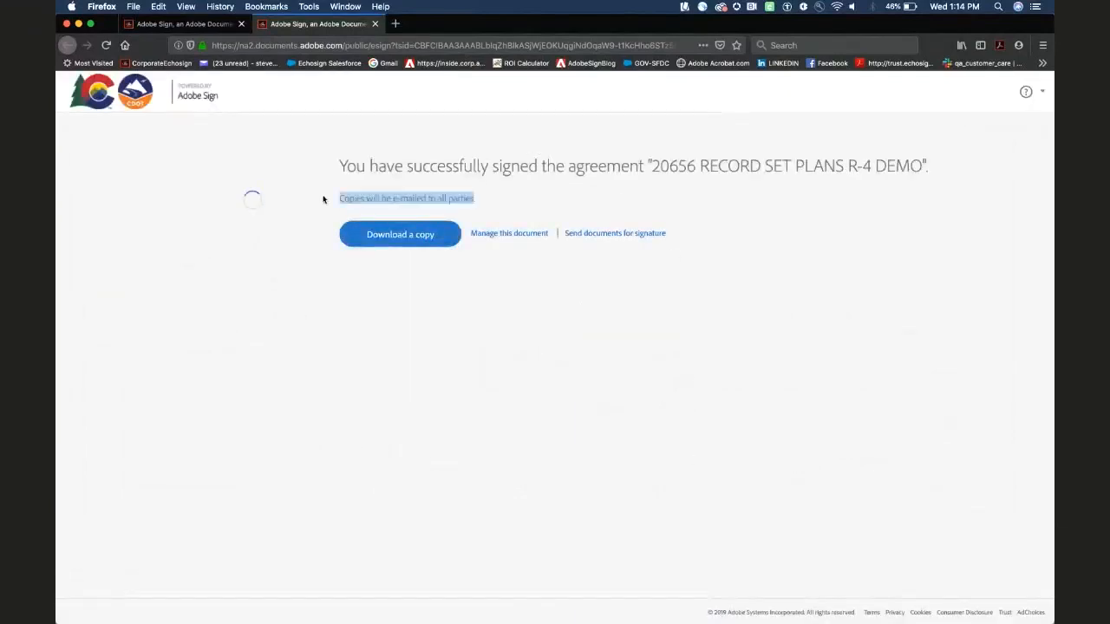
pyautogui.click(323, 198)
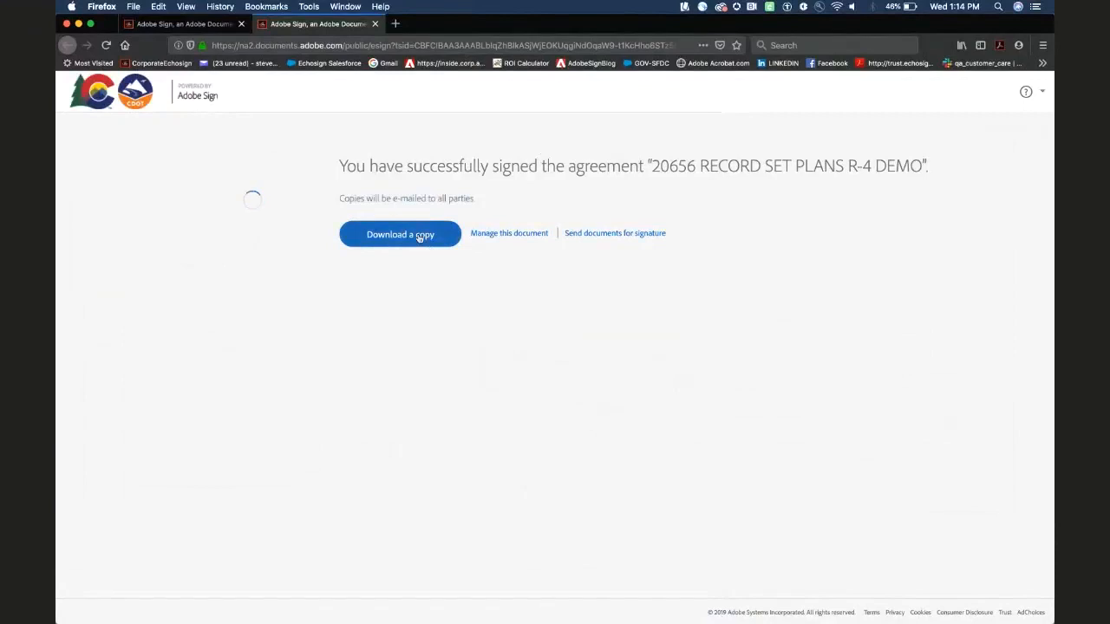
pyautogui.moveTo(473, 198); pyautogui.dragTo(337, 201)
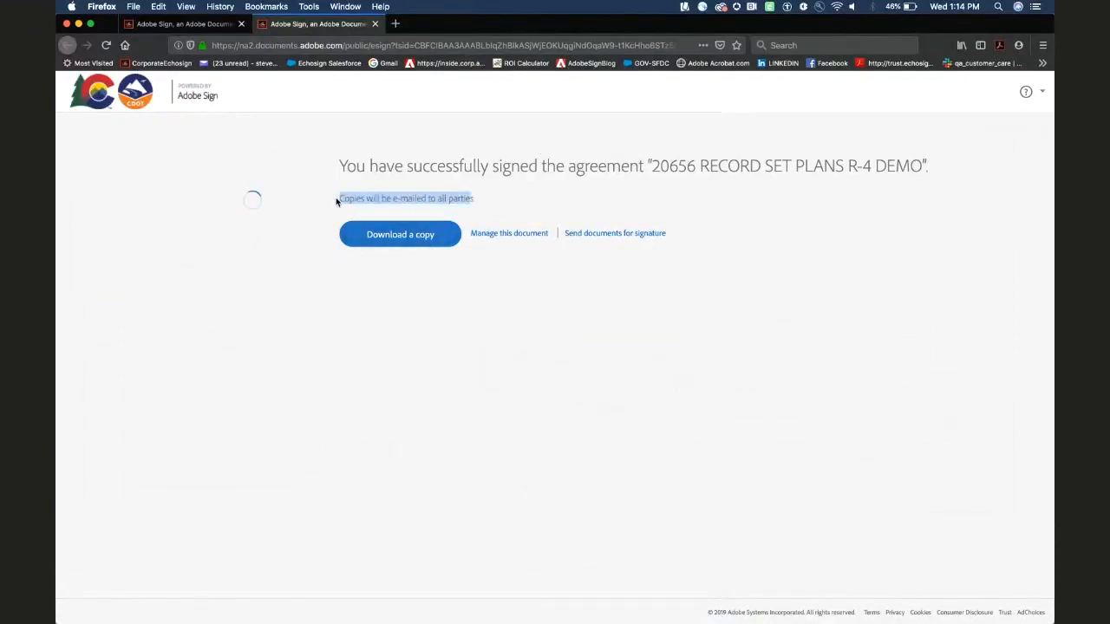
pyautogui.click(407, 195)
pyautogui.moveTo(476, 202); pyautogui.dragTo(339, 198)
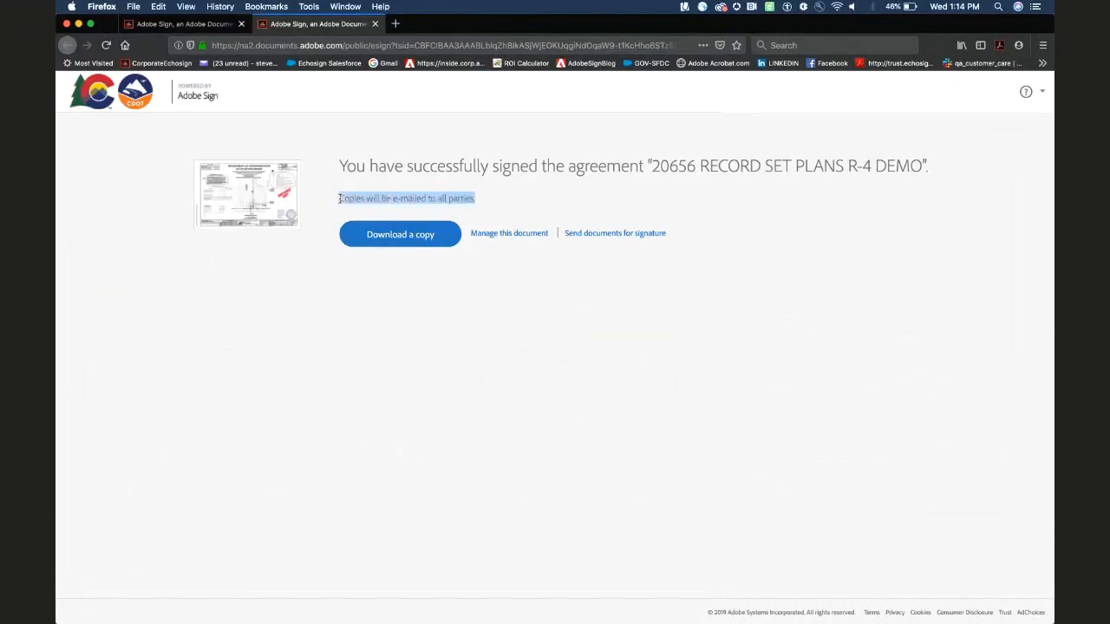
pyautogui.click(475, 198)
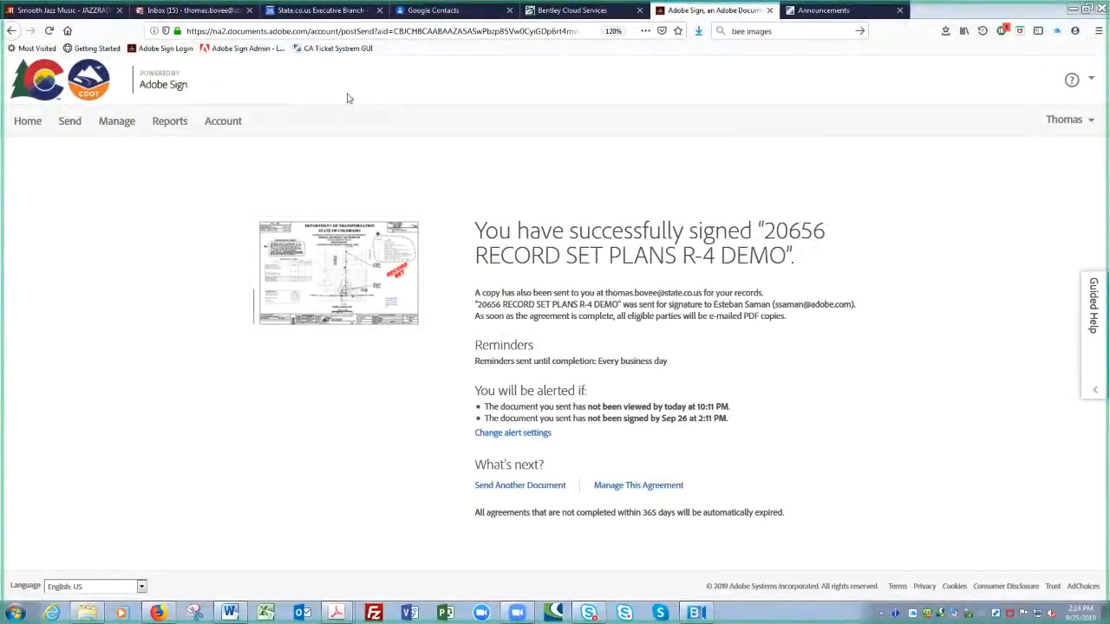
# Step: Go to Manage to see 20656 RECORD SET PLANS R-4 DEMO among the signed agreements
pyautogui.click(123, 122)
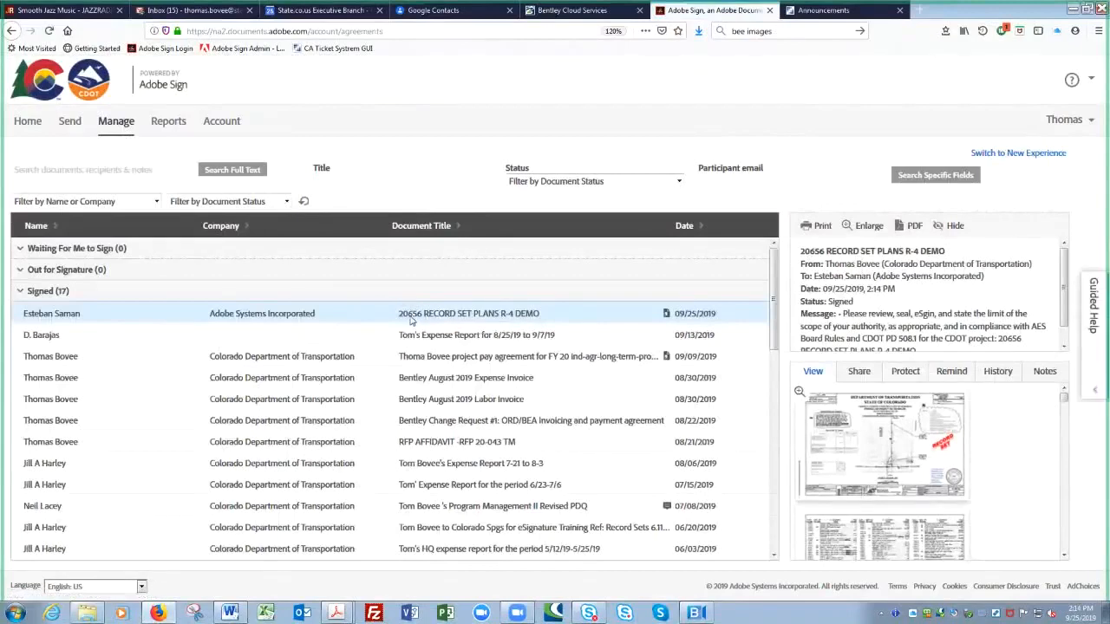
# Step: Scroll the 20656 agreement's History down to the Completed event, then open Send
pyautogui.click(998, 372)
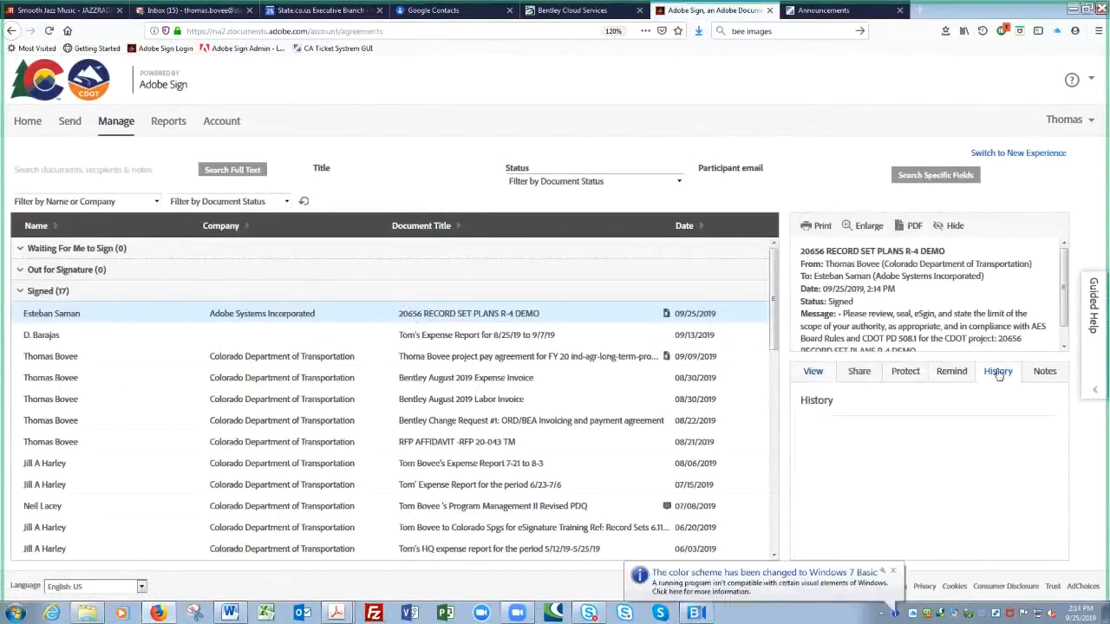
pyautogui.scroll(-2, 1071, 476)
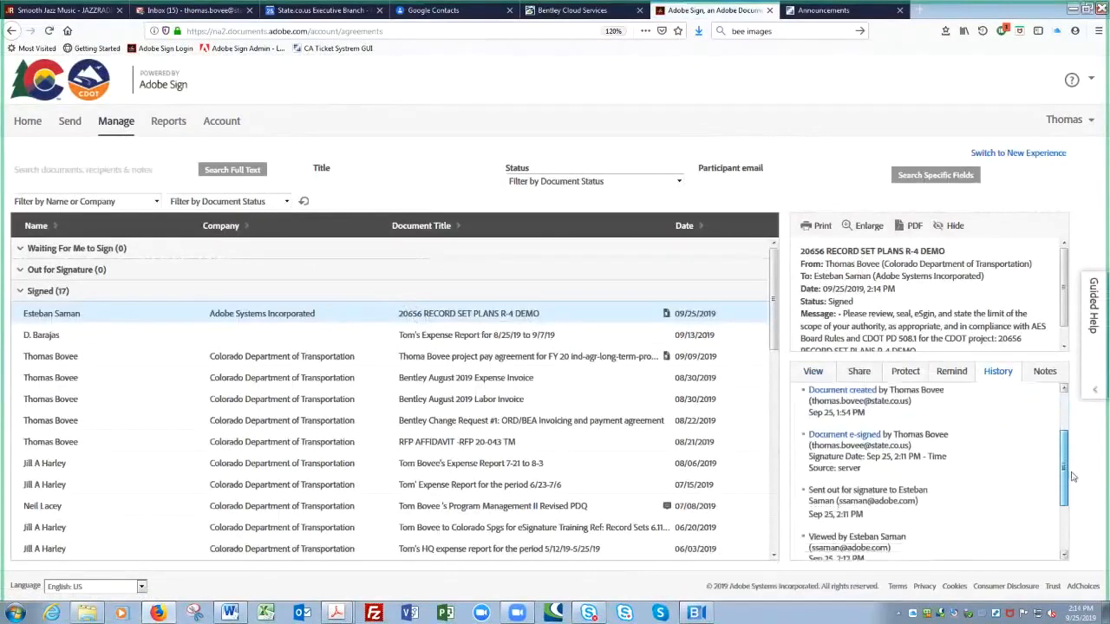
pyautogui.scroll(-2, 1071, 476)
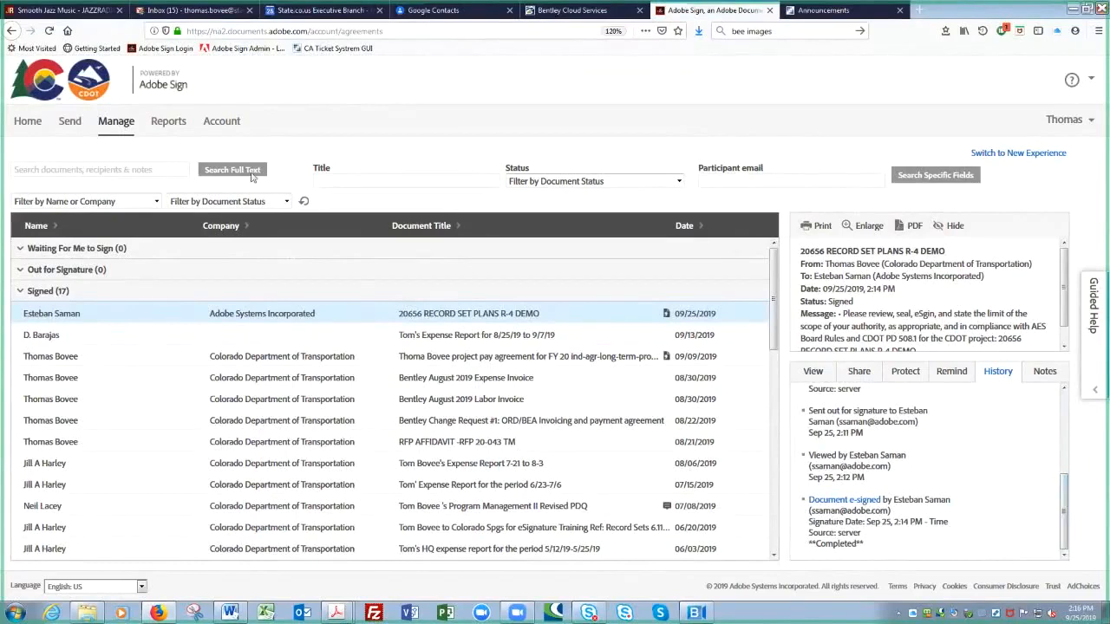
pyautogui.click(68, 122)
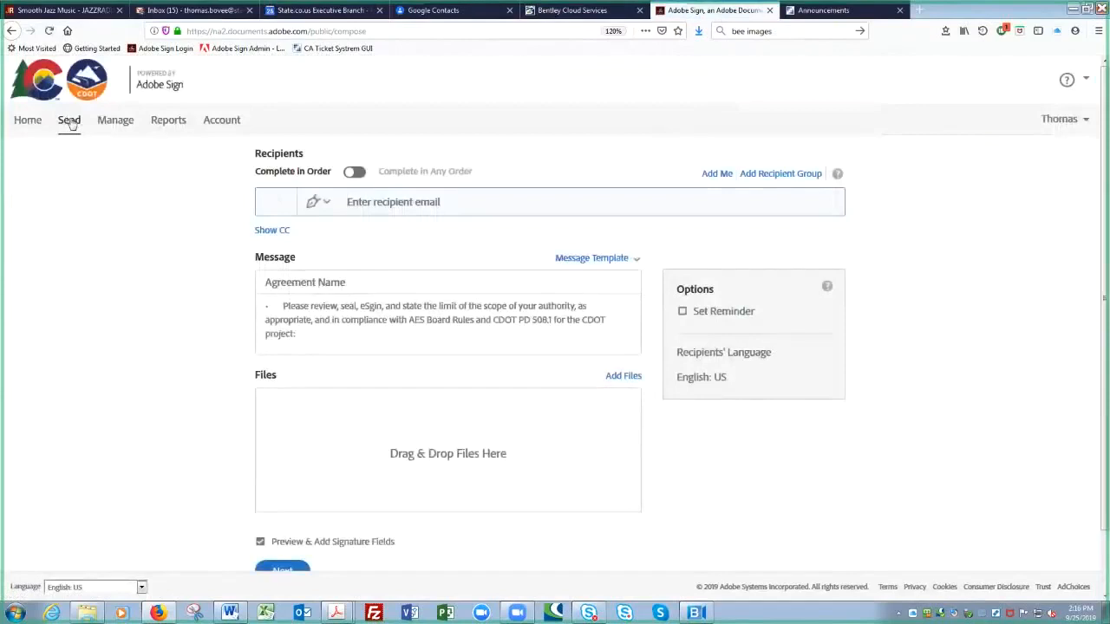
# Step: Look over the blank Send form's Files area and message, then return to Manage
pyautogui.click(350, 430)
pyautogui.click(350, 430)
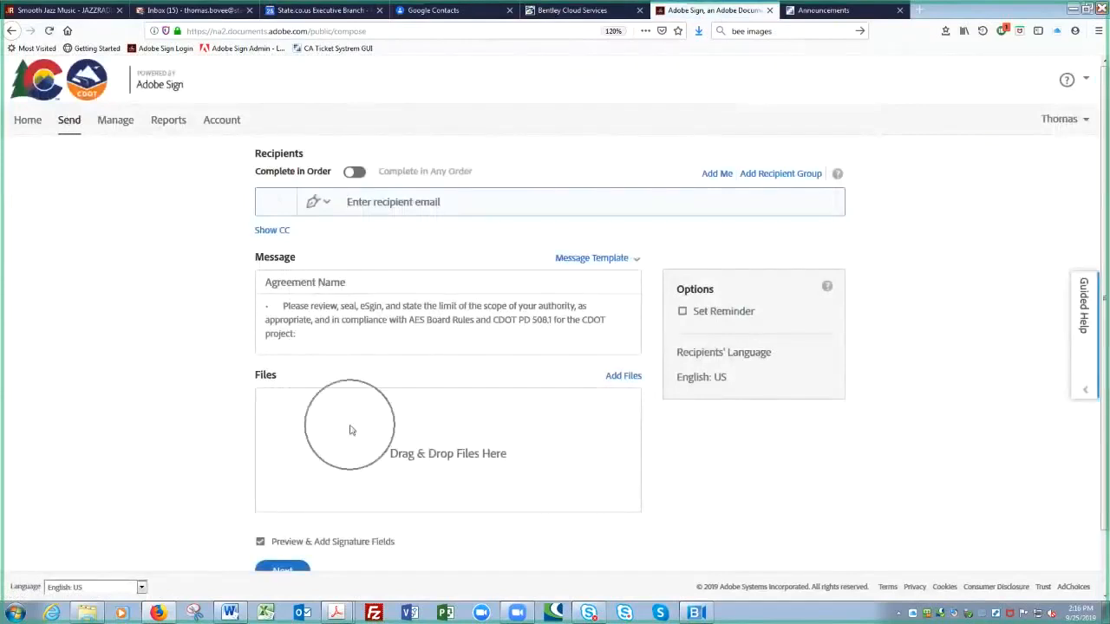
pyautogui.click(381, 320)
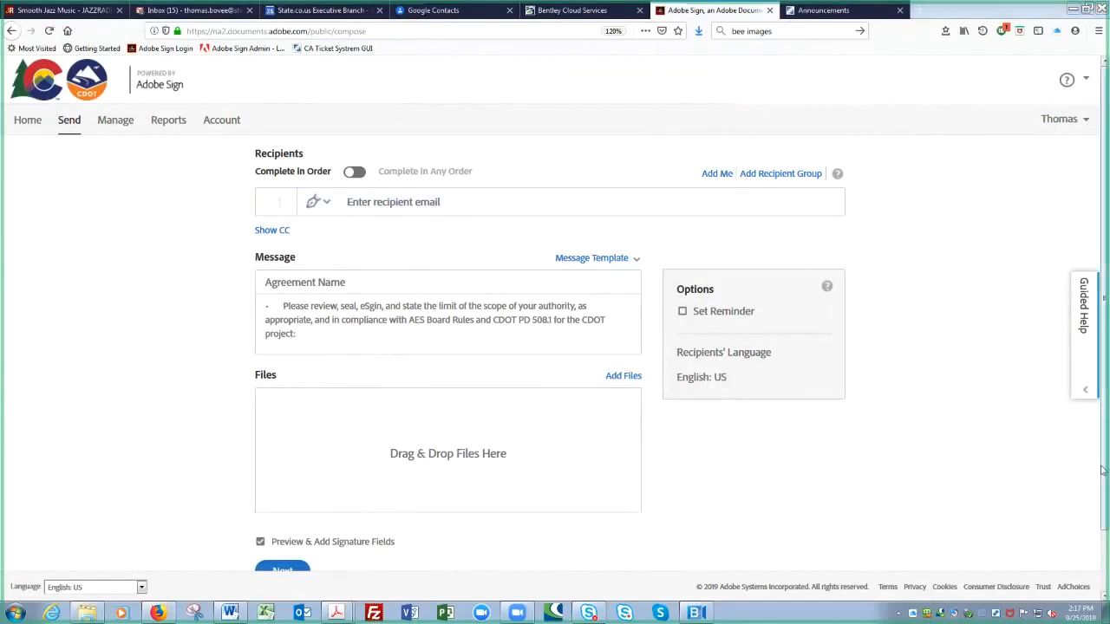
pyautogui.moveTo(1106, 480); pyautogui.dragTo(1103, 548)
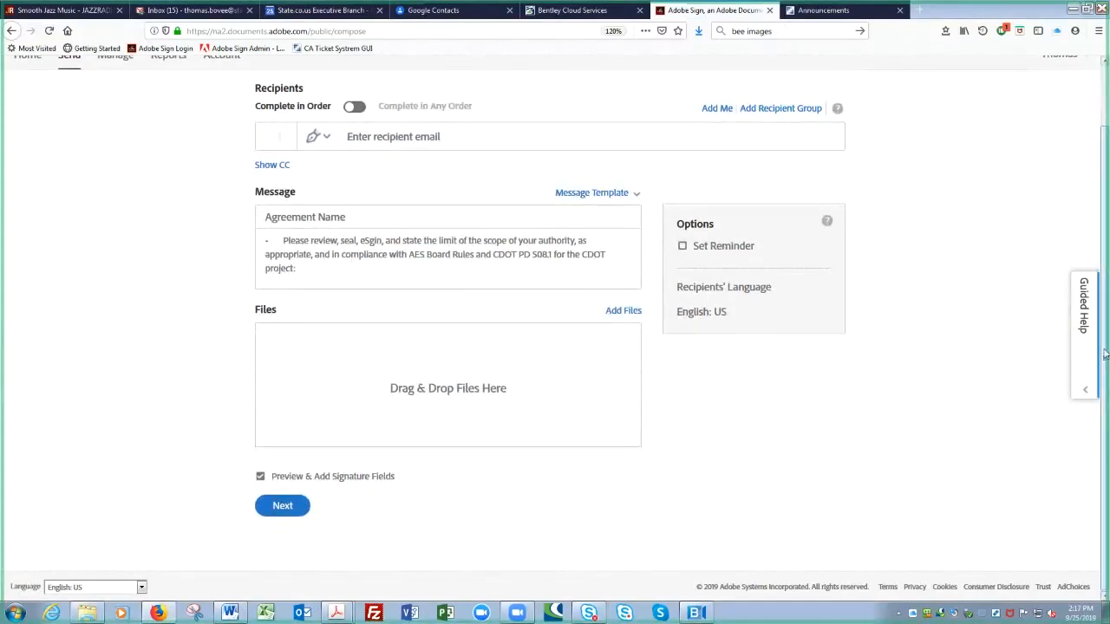
pyautogui.moveTo(1105, 353); pyautogui.dragTo(1106, 284)
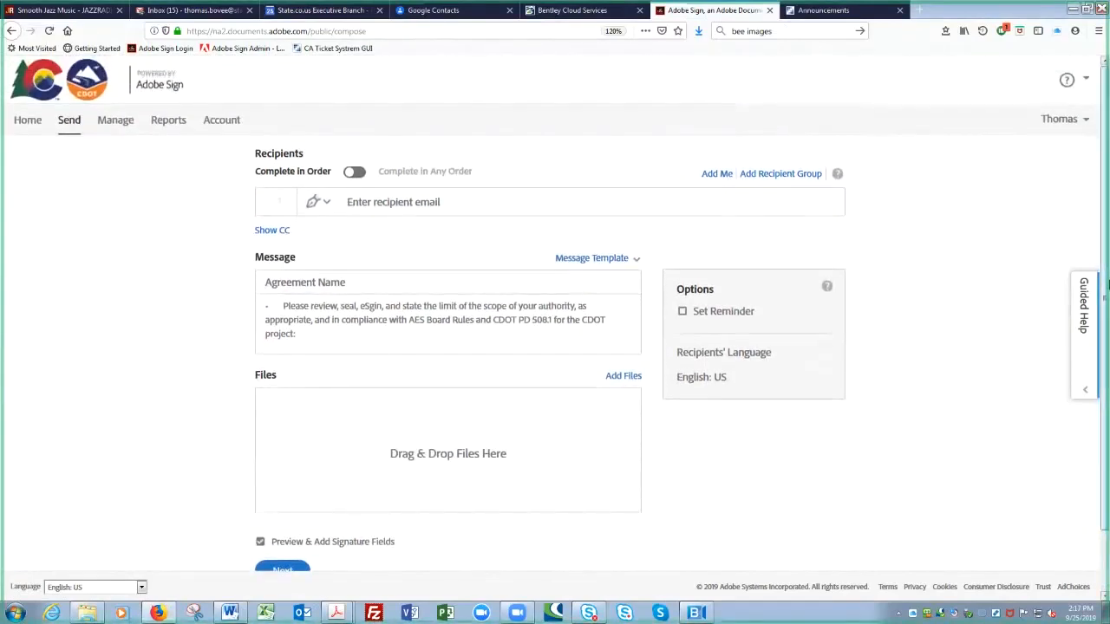
pyautogui.click(115, 124)
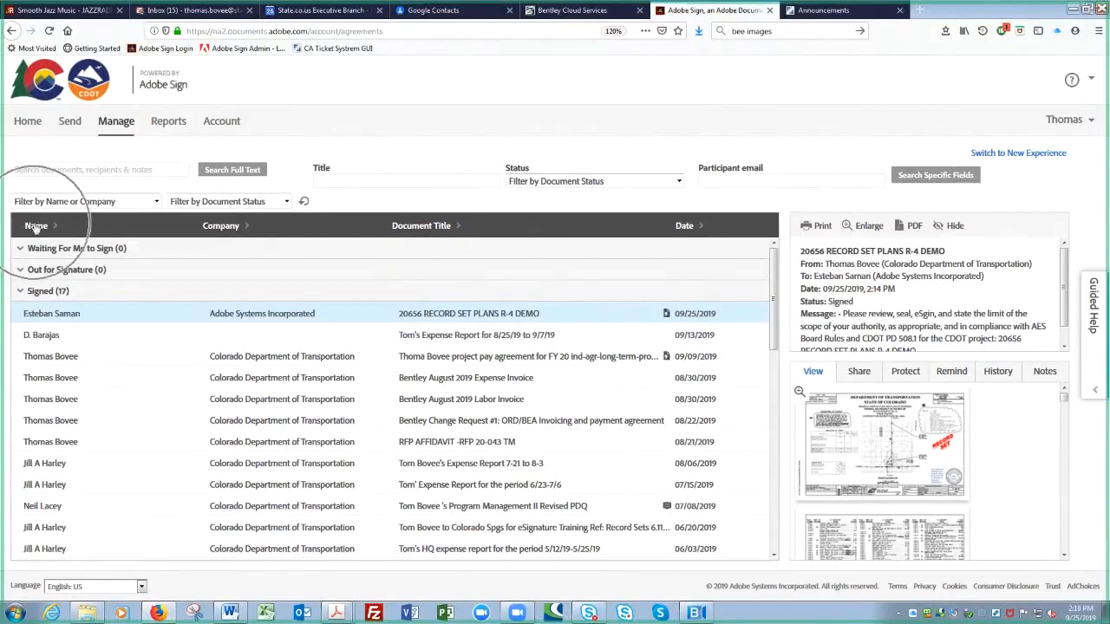
# Step: Collapse Signed (17), sort by Document Title, and open the PARTICIPANT 1 Template's note
pyautogui.click(19, 293)
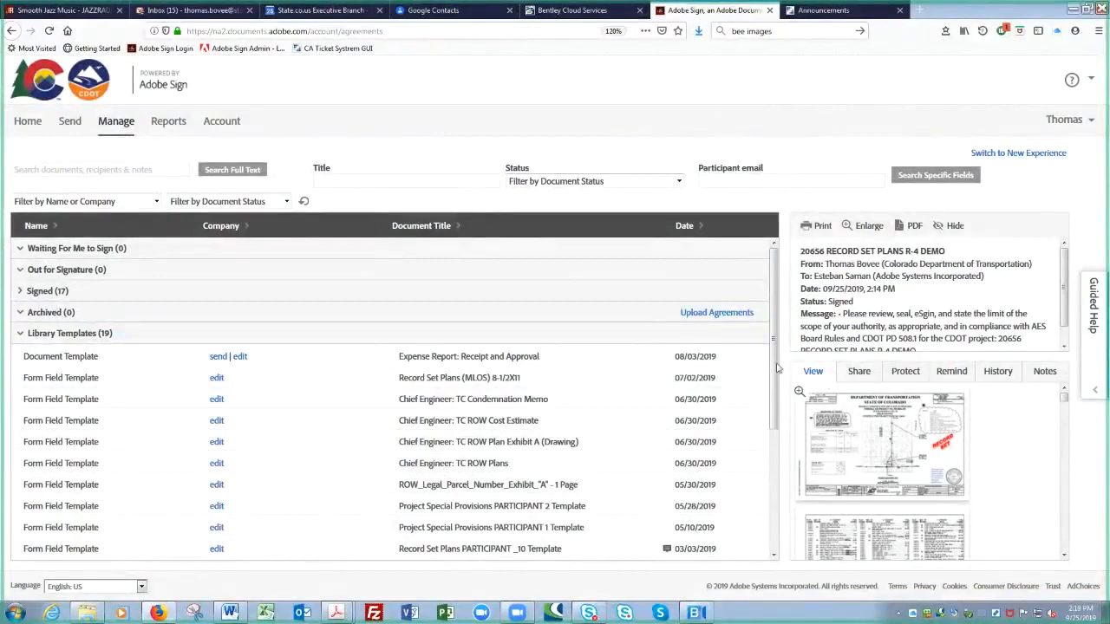
pyautogui.scroll(-4, 774, 379)
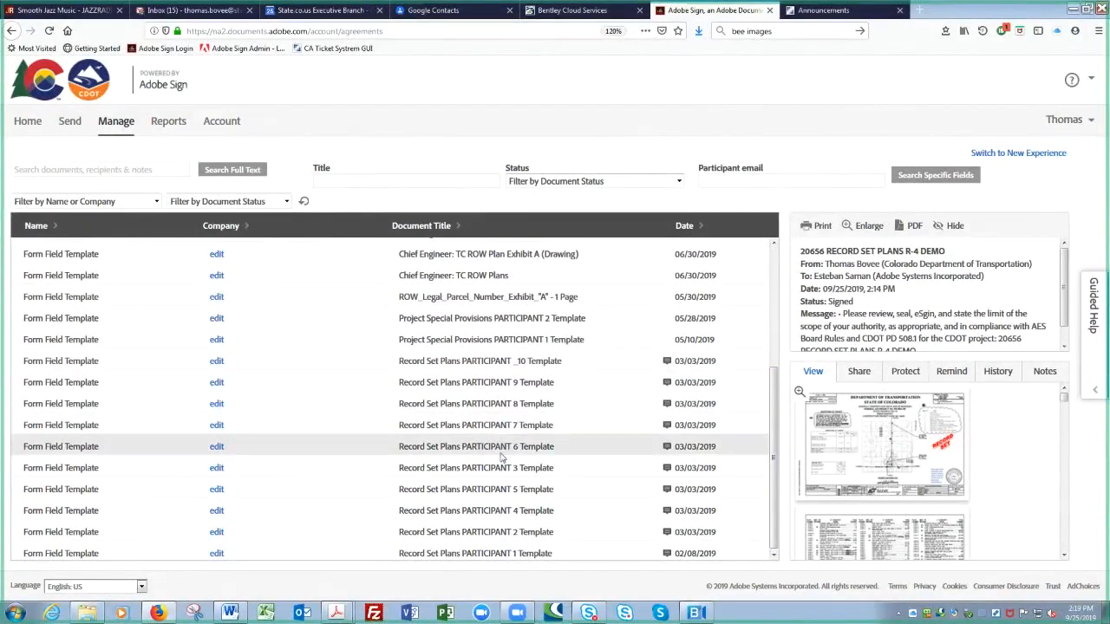
pyautogui.click(442, 227)
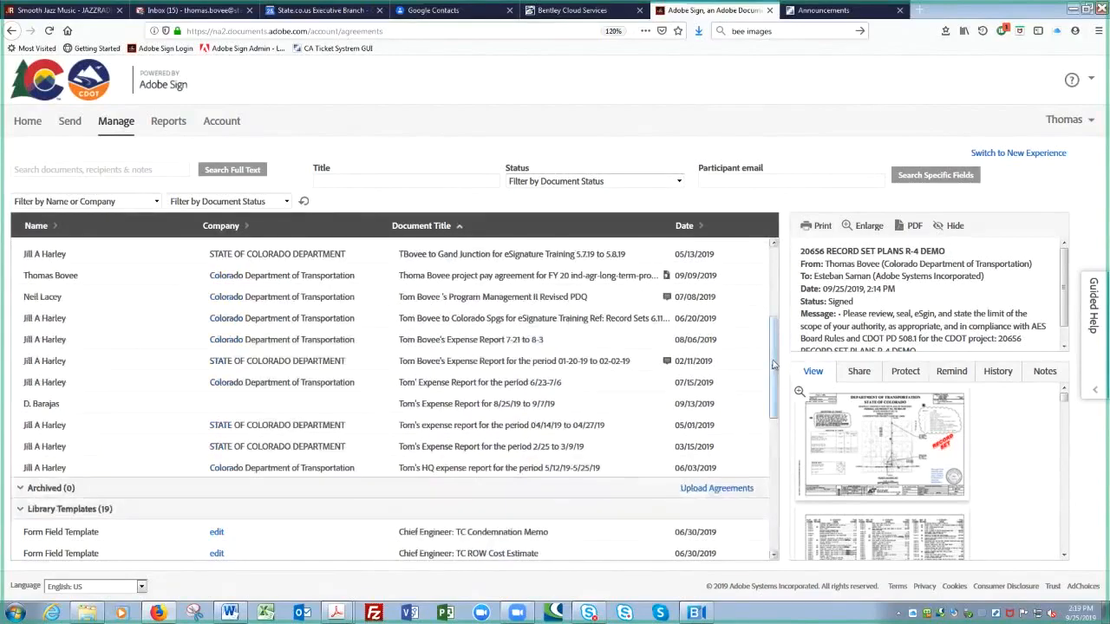
pyautogui.scroll(-5, 755, 445)
pyautogui.scroll(-3, 755, 468)
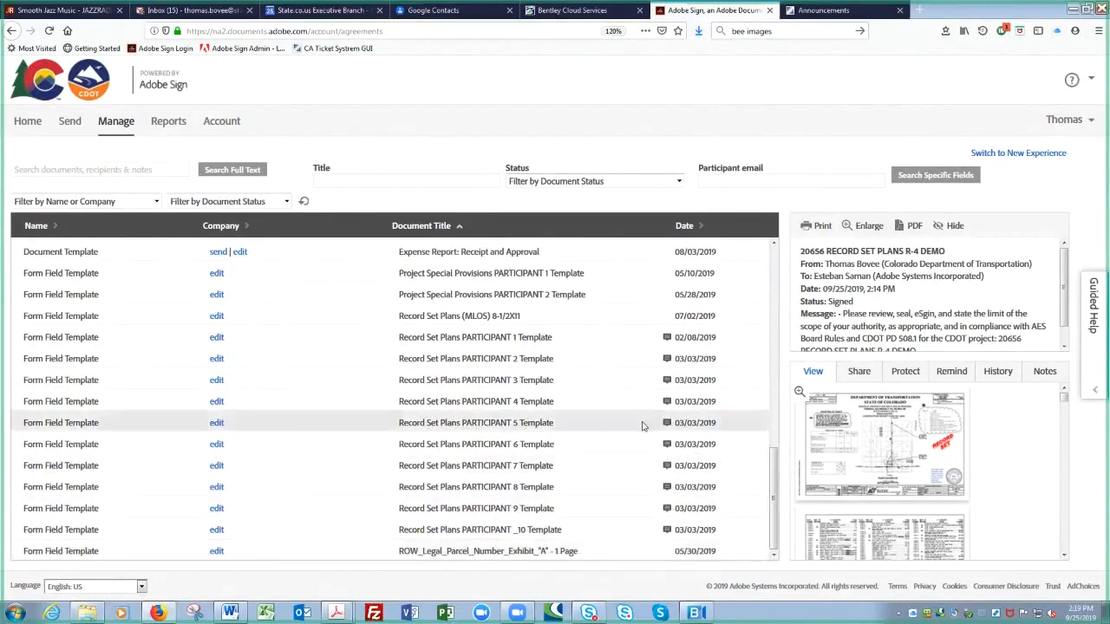
pyautogui.moveTo(666, 342)
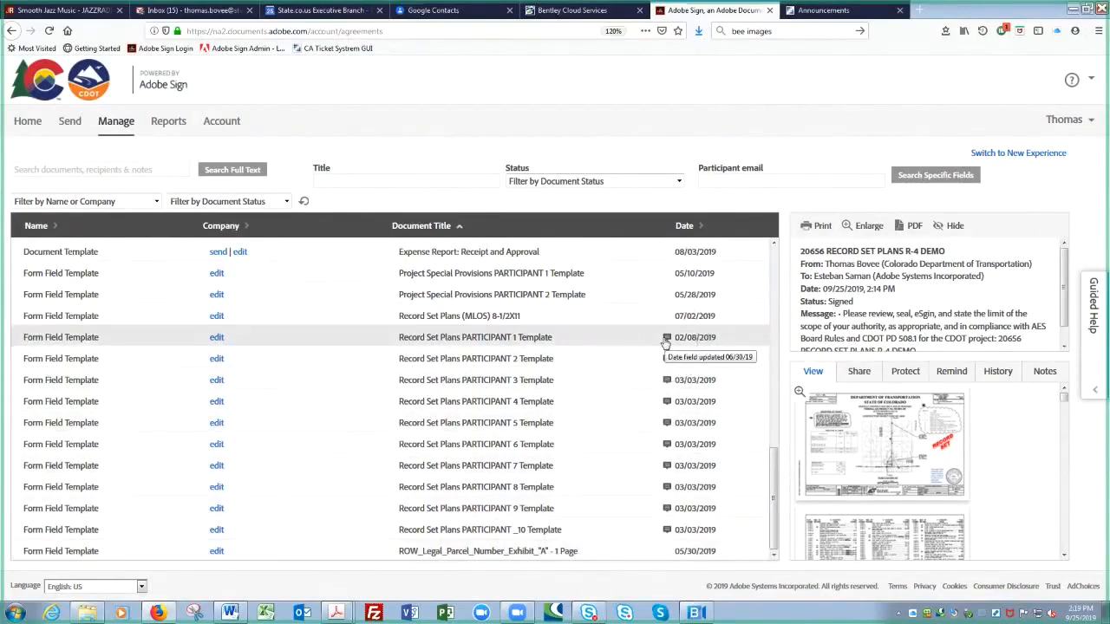
pyautogui.click(666, 338)
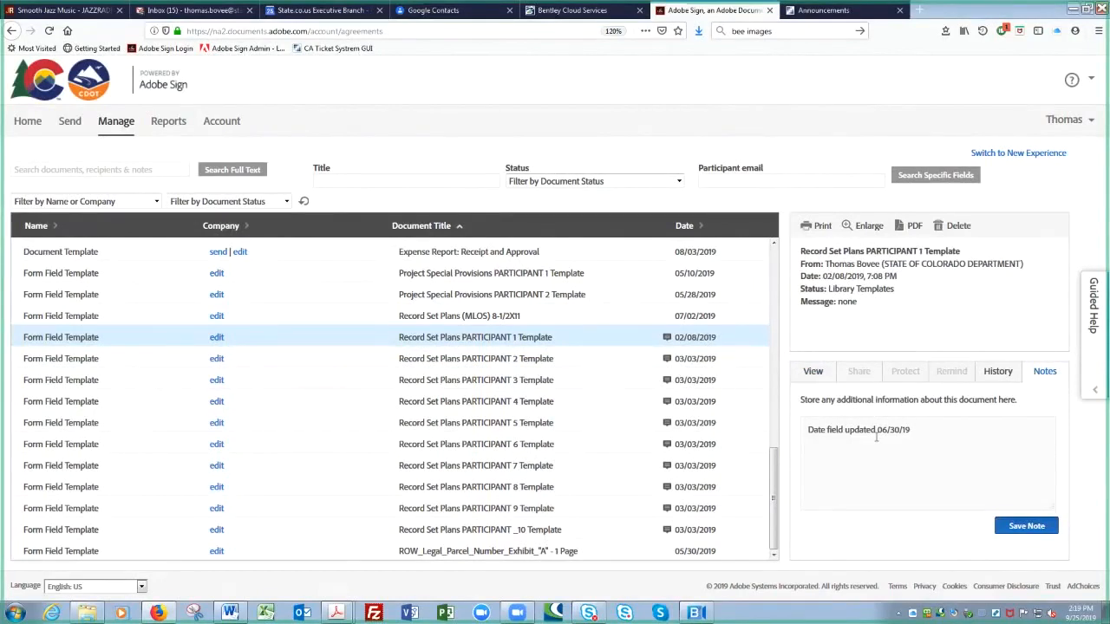
# Step: Collapse Library Templates (19) and select the Amazon_Receipt_Scan_Prjct_USB_4.30.19 agreement to view its note
pyautogui.click(776, 262)
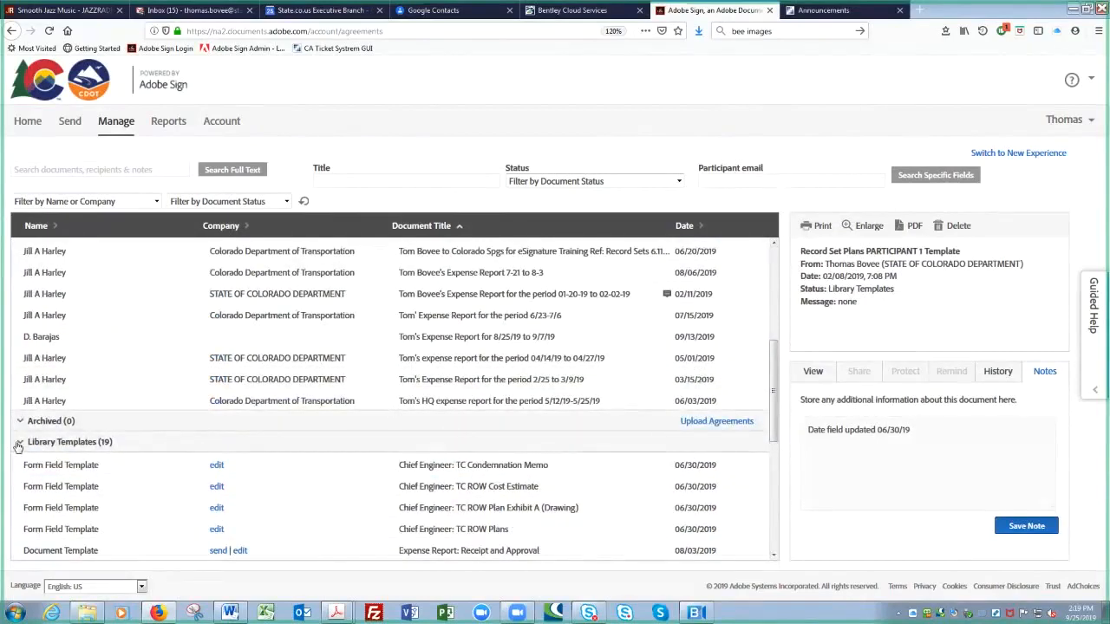
pyautogui.scroll(1, 16, 447)
pyautogui.click(18, 448)
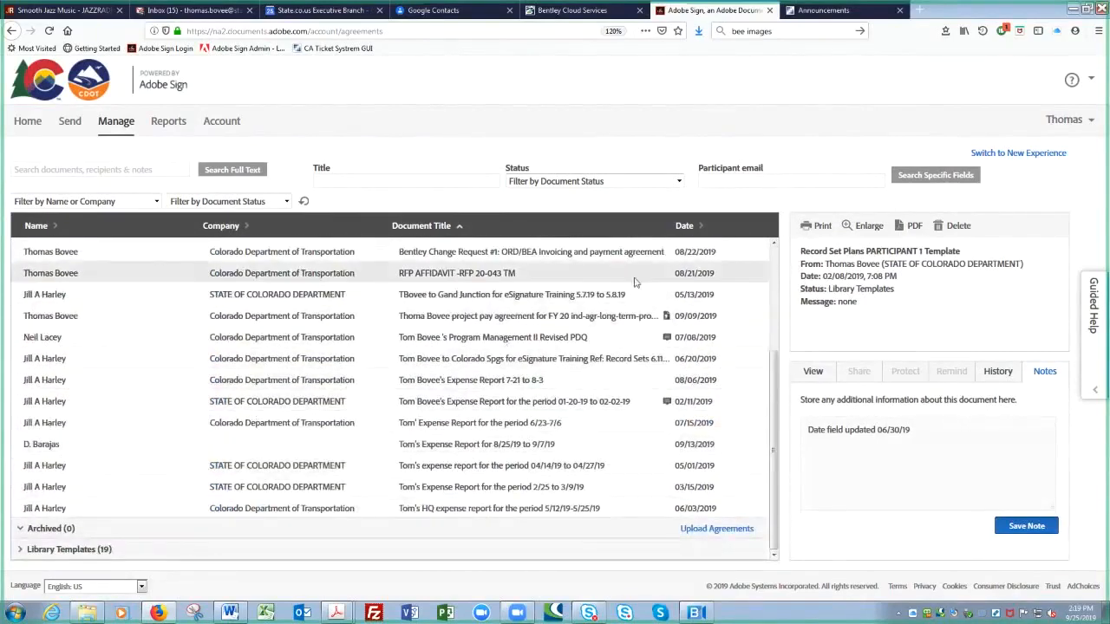
pyautogui.click(775, 286)
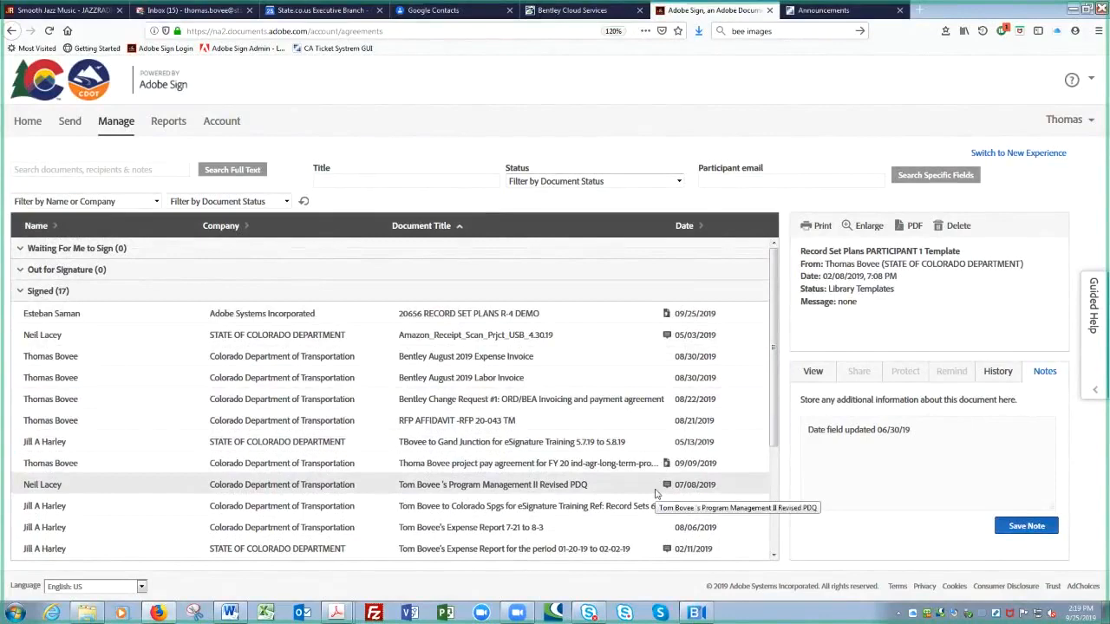
pyautogui.click(667, 338)
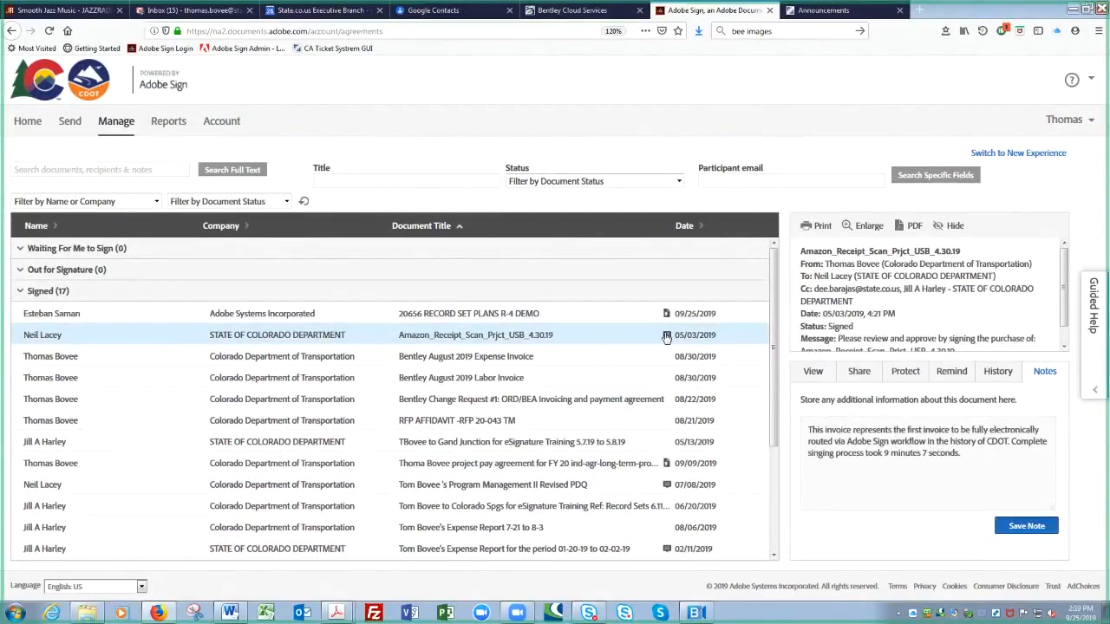
pyautogui.click(854, 447)
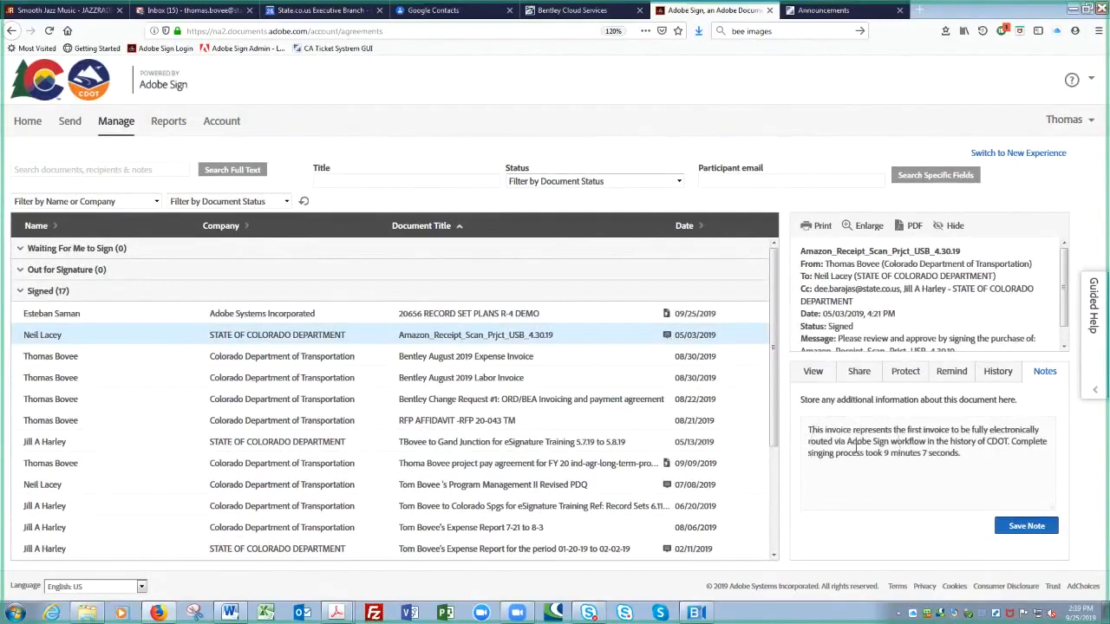